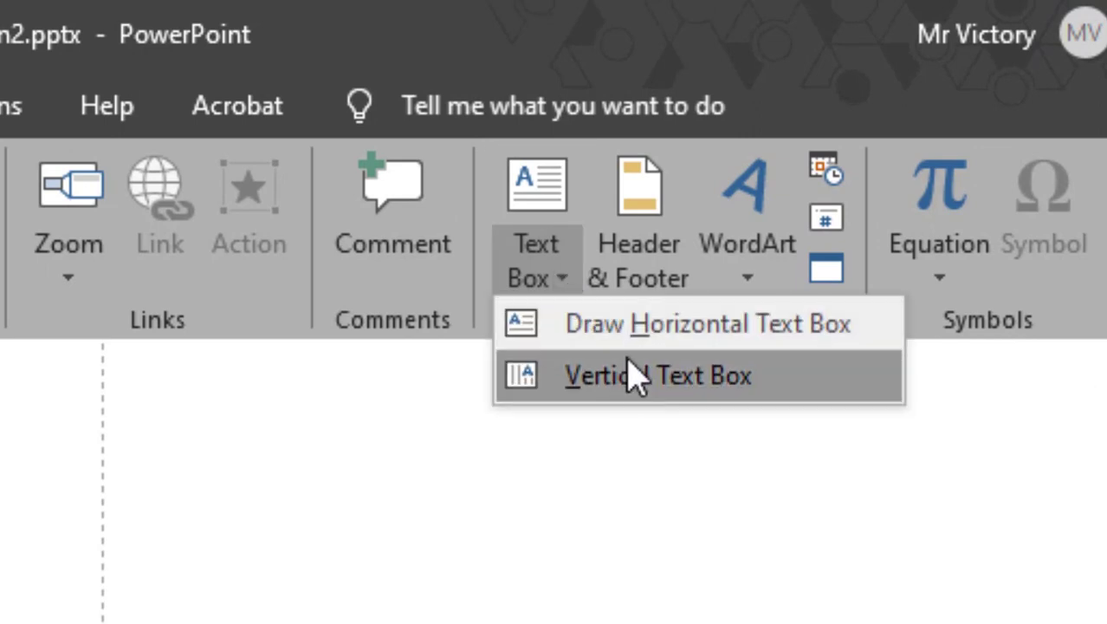
# Insert a horizontal text box on the upper part of slide 2, enter "Samsung Electronics" and shift it slightly down and left.
pyautogui.click(622, 329)
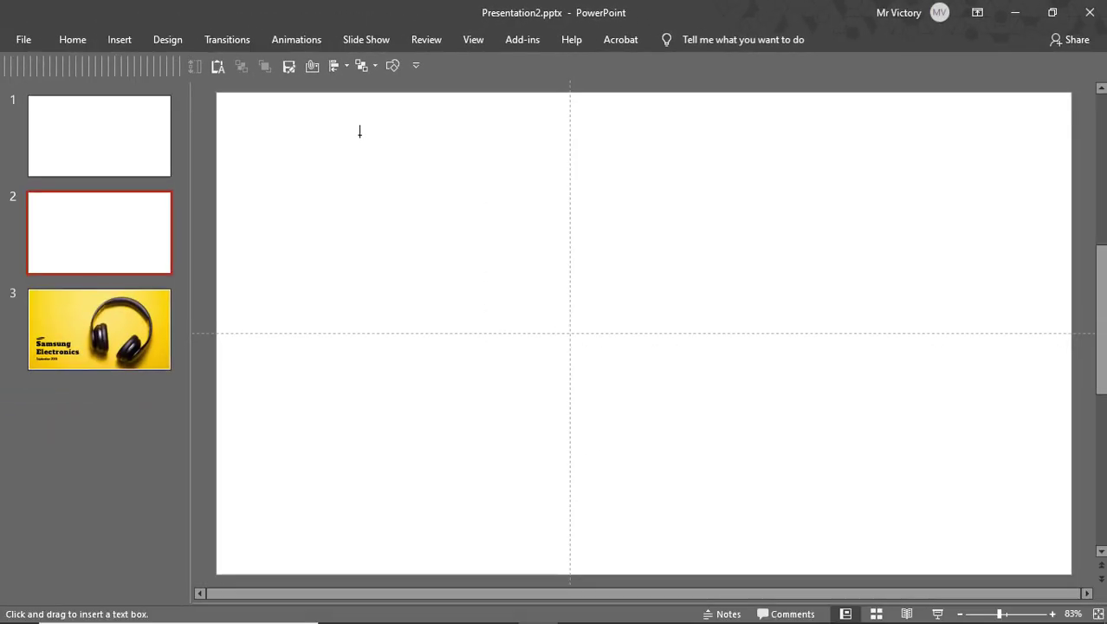
pyautogui.moveTo(316, 136); pyautogui.dragTo(611, 295)
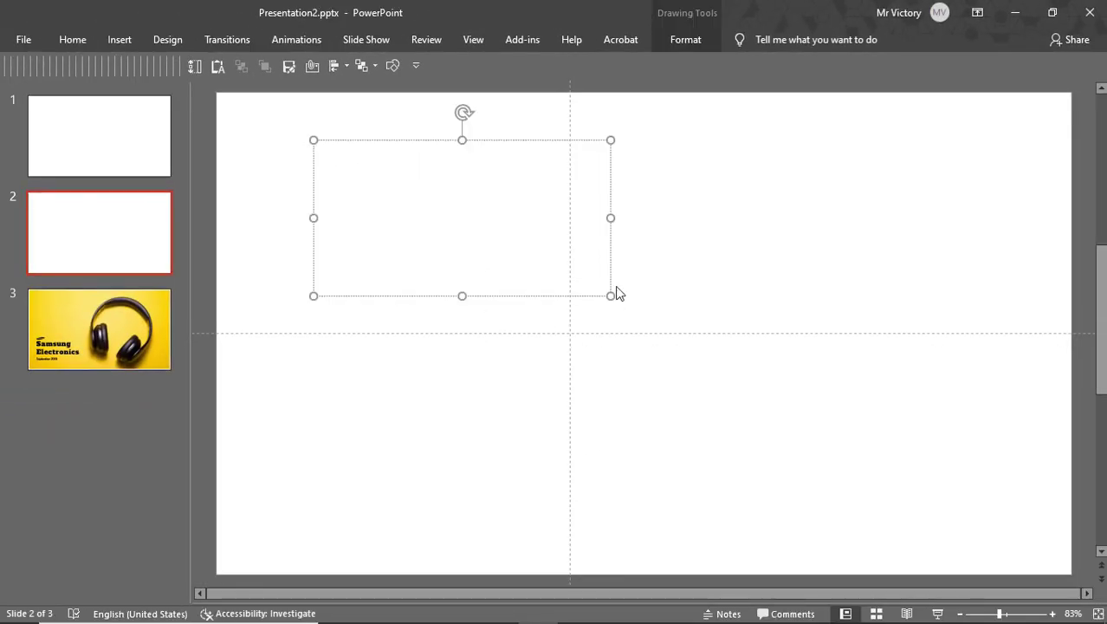
pyautogui.write('Samsun')
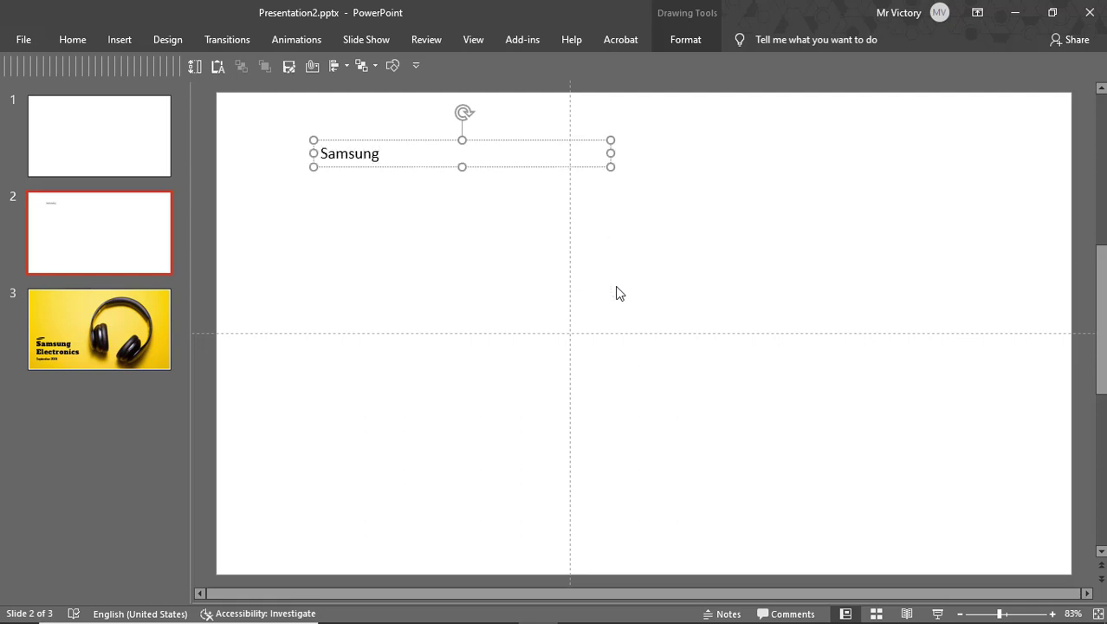
pyautogui.write('g')
pyautogui.press('Return')
pyautogui.press('BackSpace')
pyautogui.write('Electronci')
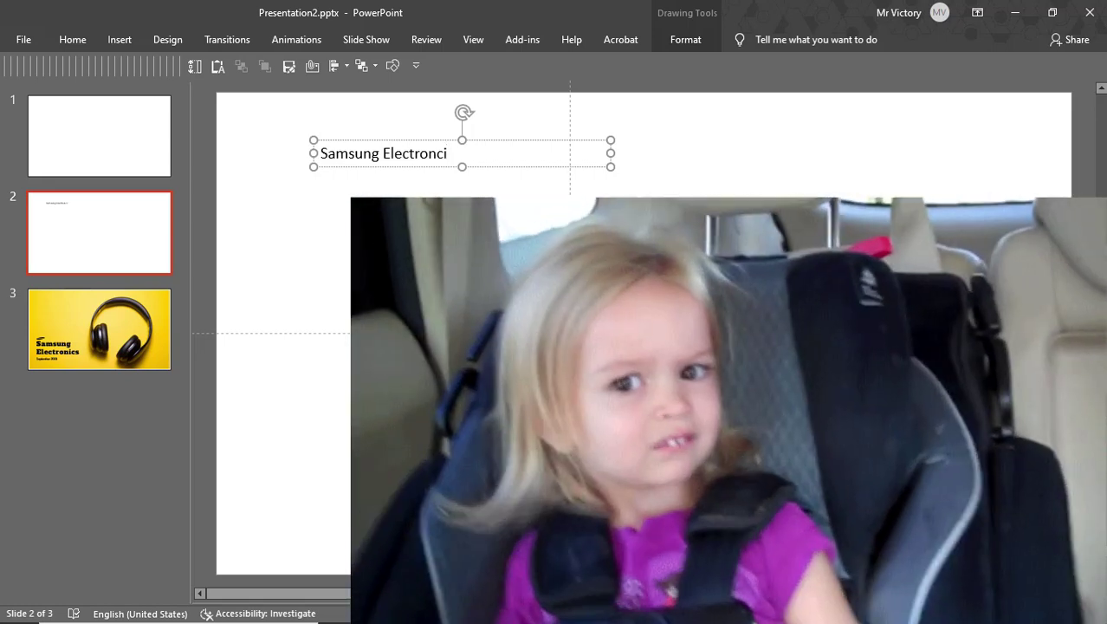
pyautogui.press('BackSpace')
pyautogui.press('BackSpace')
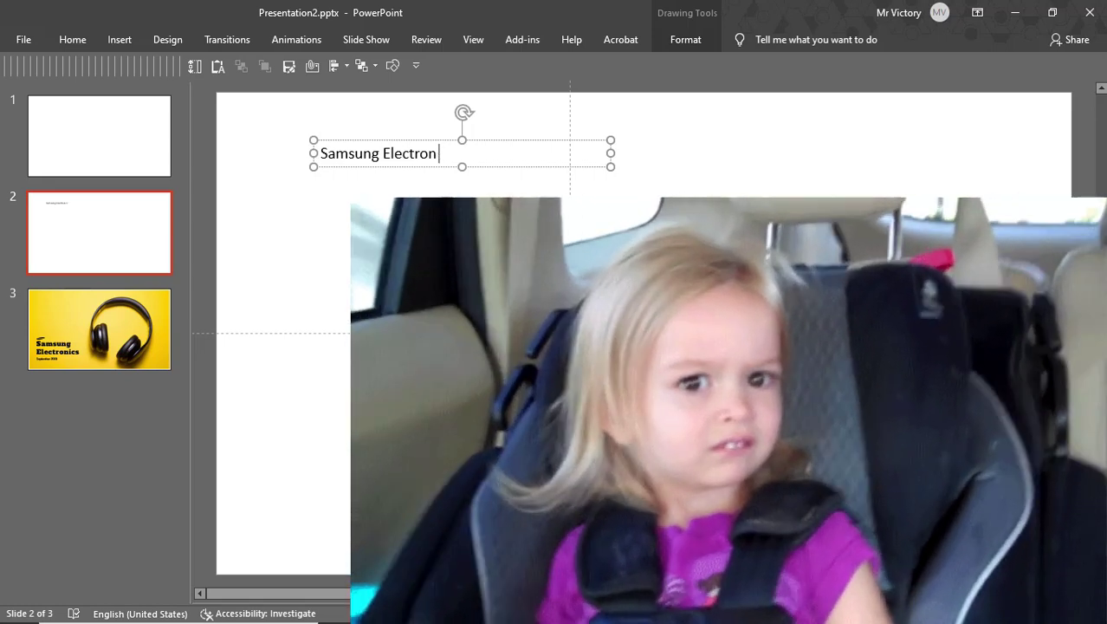
pyautogui.write('ics')
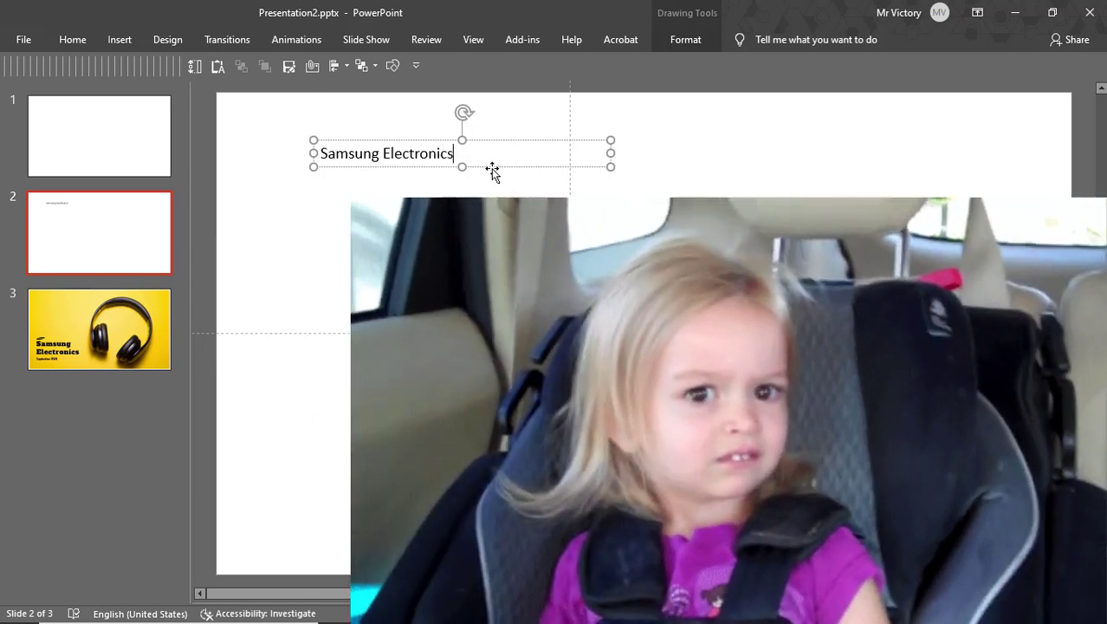
pyautogui.moveTo(492, 168); pyautogui.dragTo(292, 227)
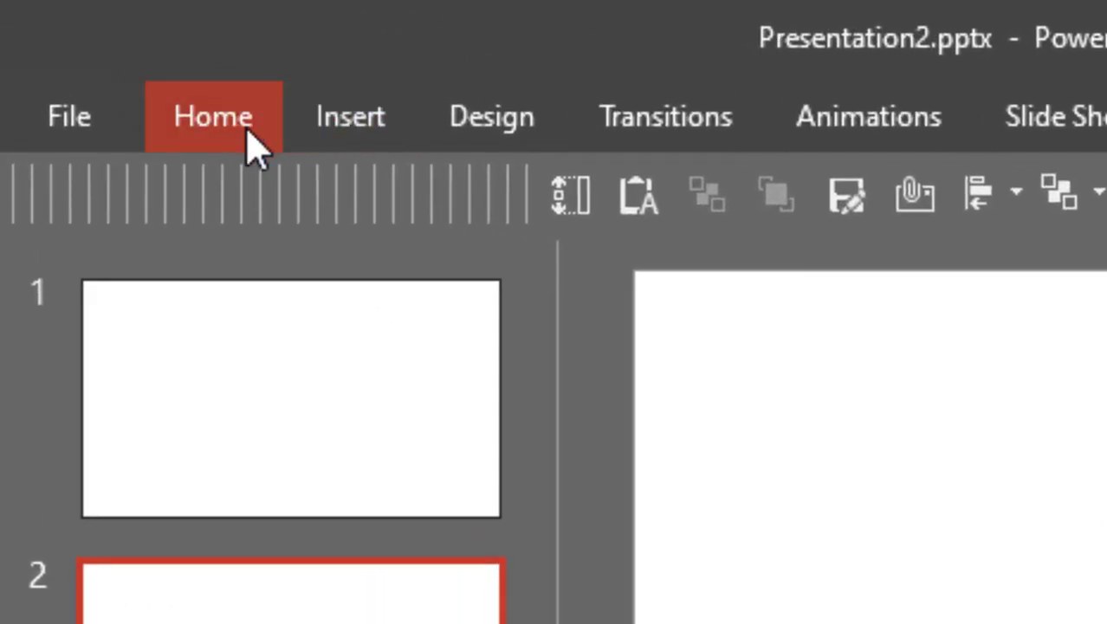
# Enlarge the "Samsung Electronics" text to 48 pt and move its text box nearer the slide's left edge.
pyautogui.click(134, 69)
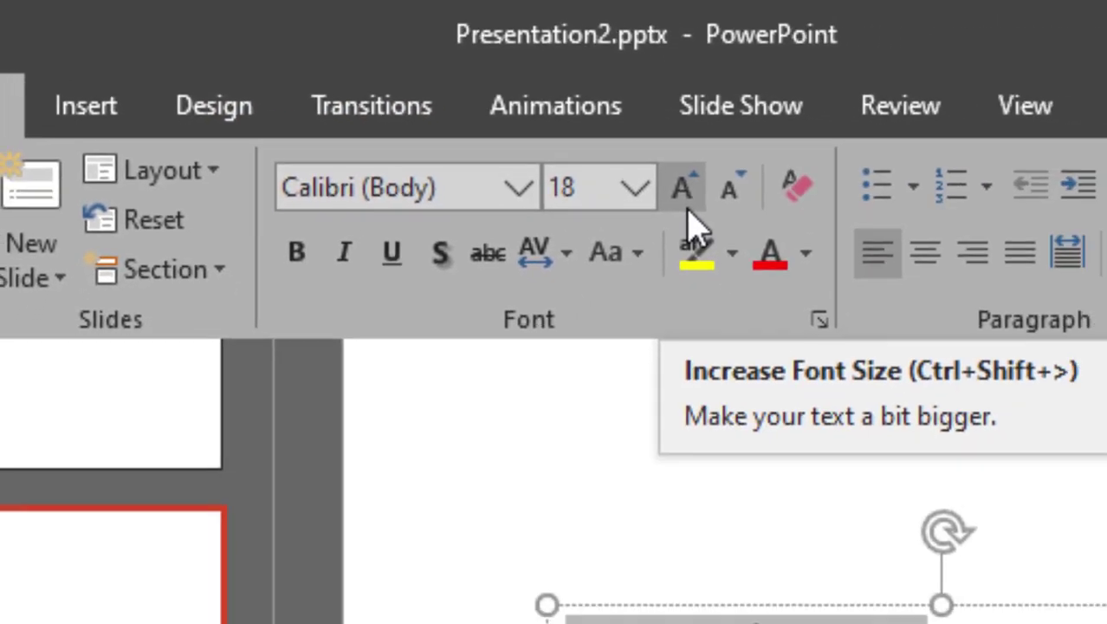
pyautogui.click(742, 229)
pyautogui.click(742, 228)
pyautogui.click(741, 229)
pyautogui.click(741, 229)
pyautogui.click(742, 229)
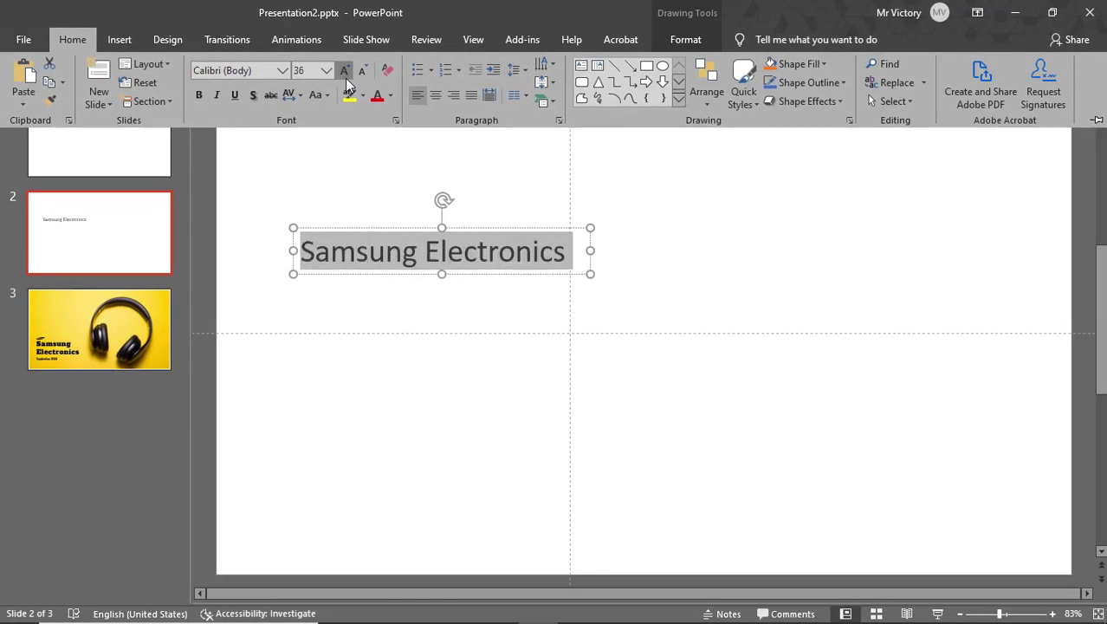
pyautogui.click(345, 78)
pyautogui.click(344, 75)
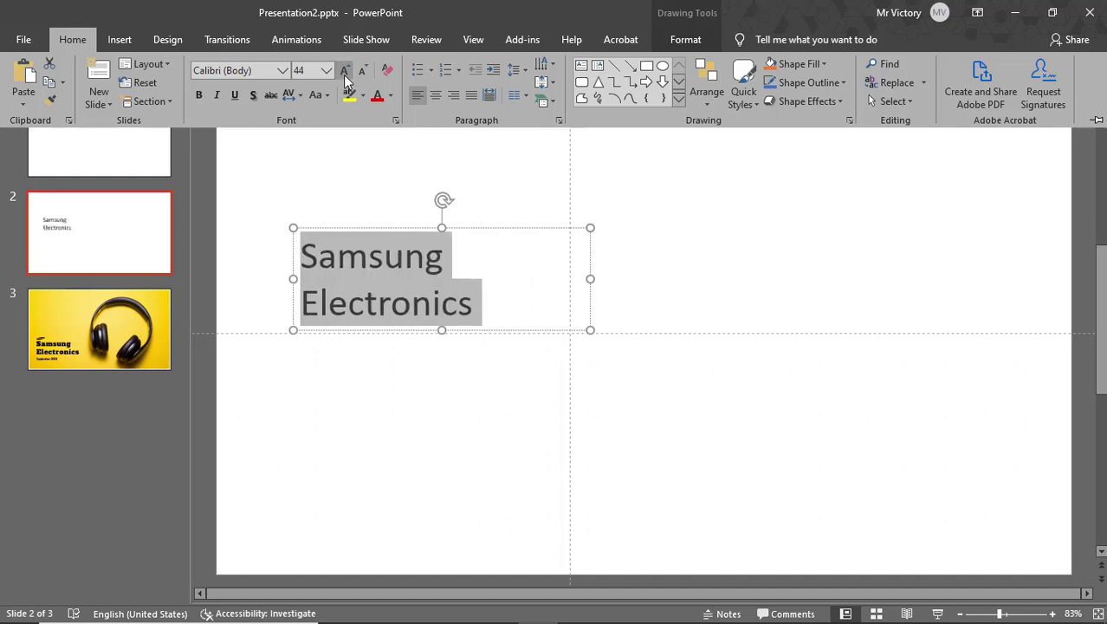
pyautogui.click(344, 75)
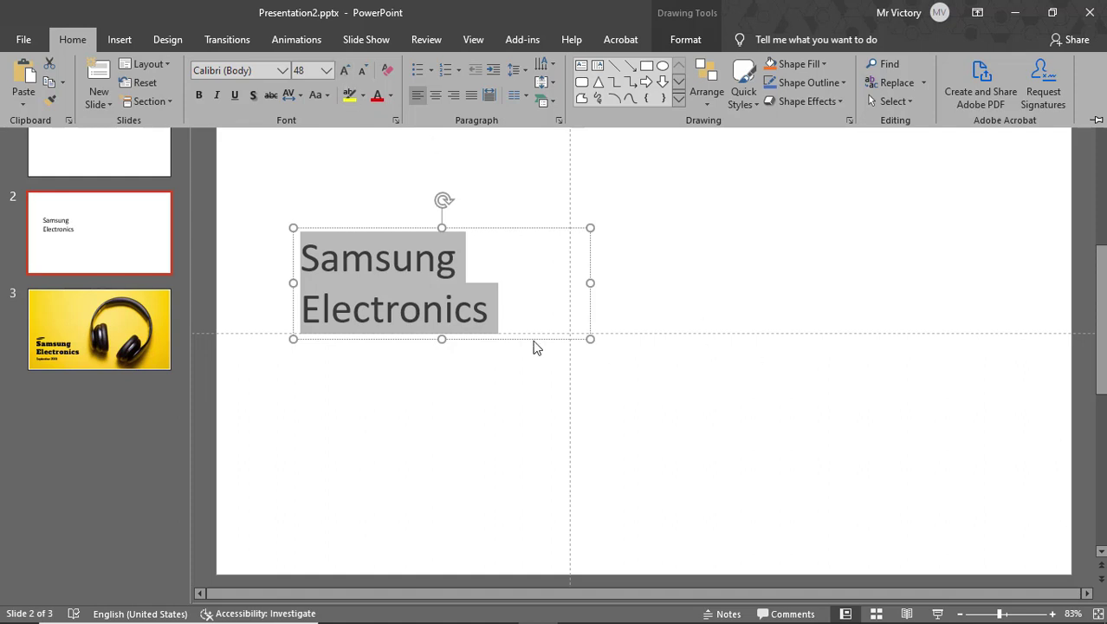
pyautogui.hotkey('ctrl', 'F1')
pyautogui.moveTo(546, 235); pyautogui.dragTo(497, 207)
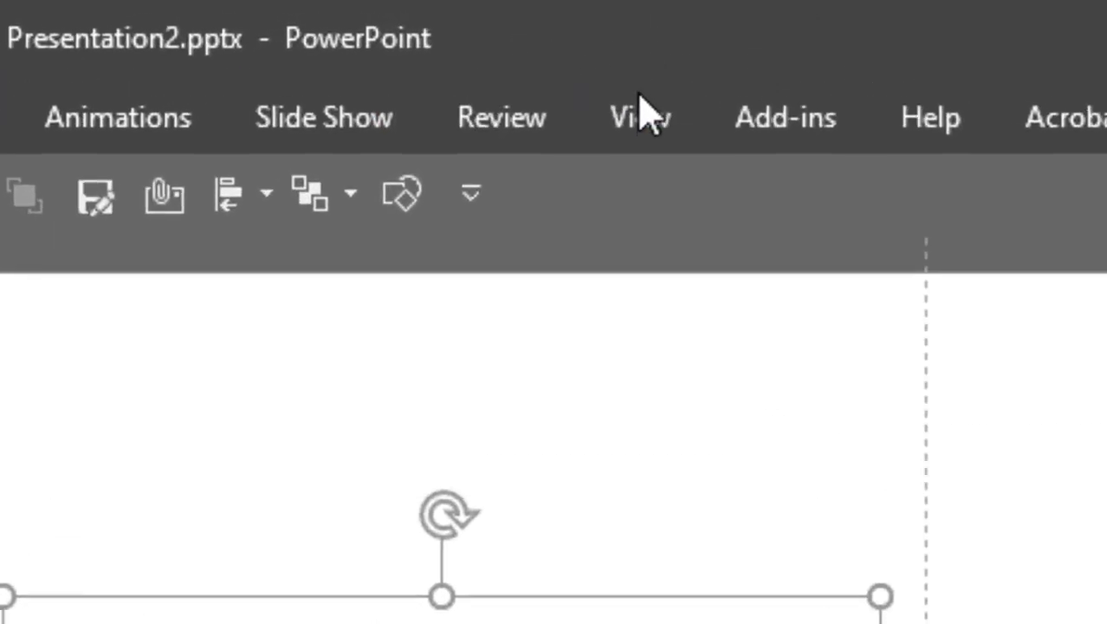
# Show the gridlines on the slide and hide them again.
pyautogui.click(641, 113)
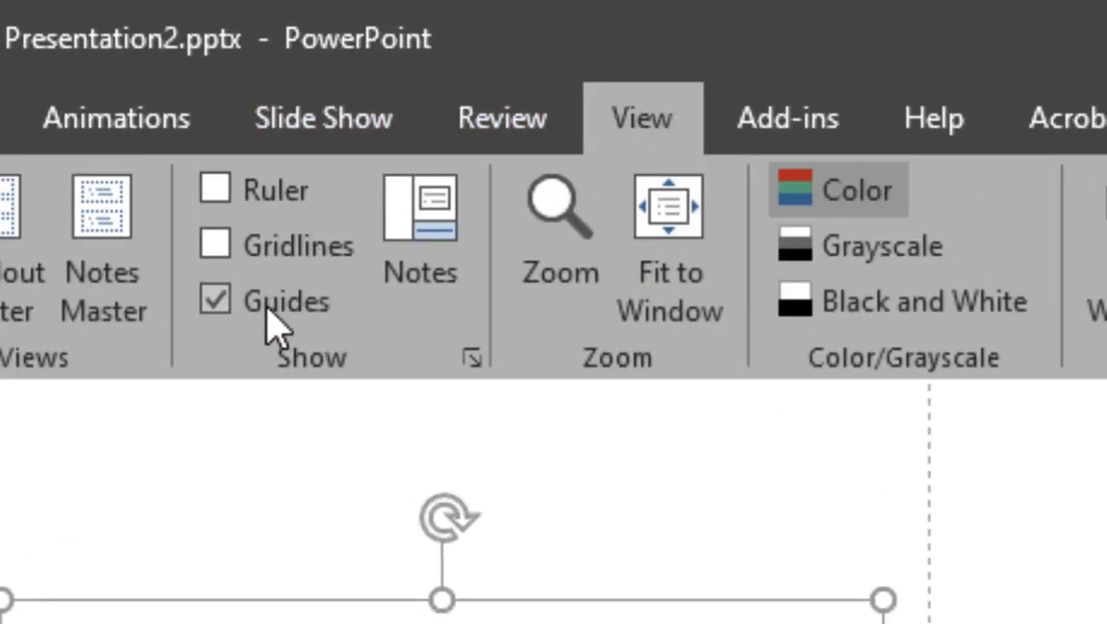
pyautogui.click(227, 244)
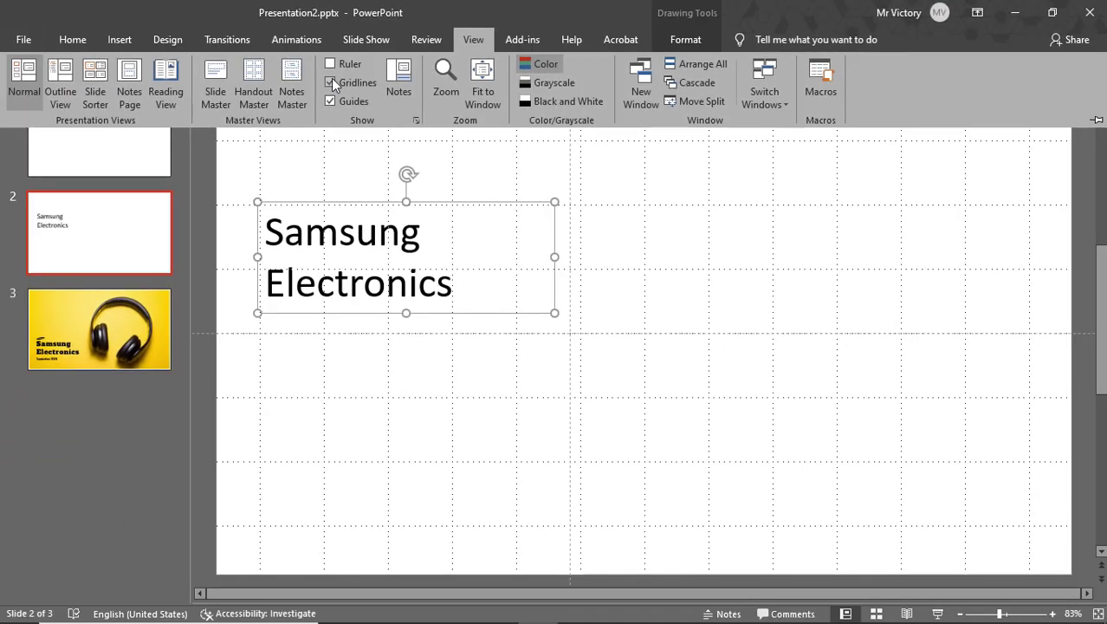
pyautogui.click(331, 82)
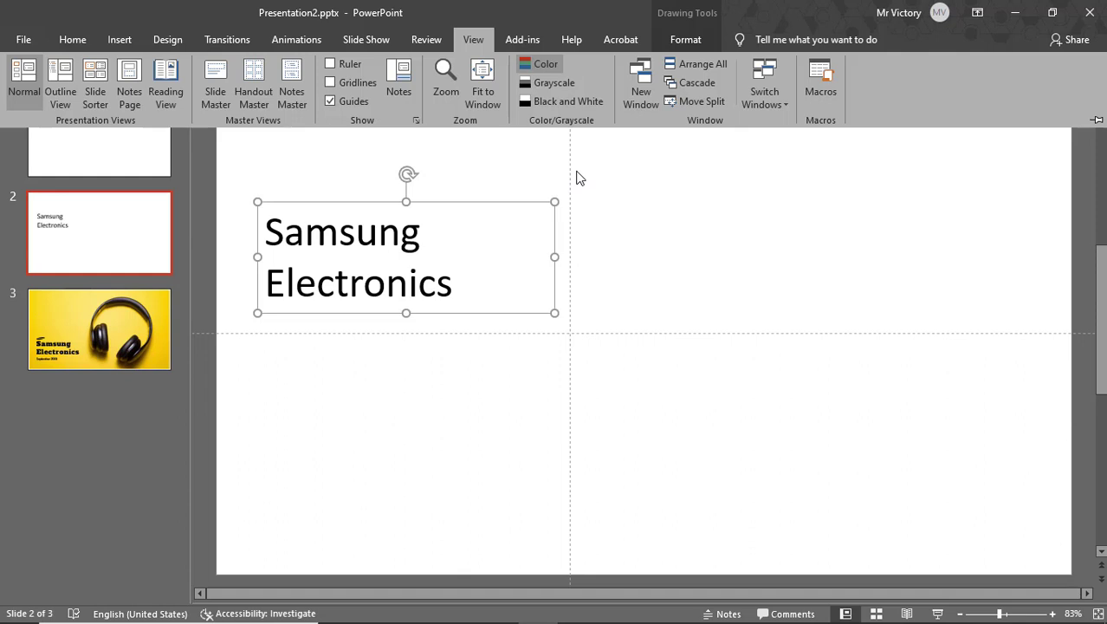
pyautogui.hotkey('ctrl', 'F1')
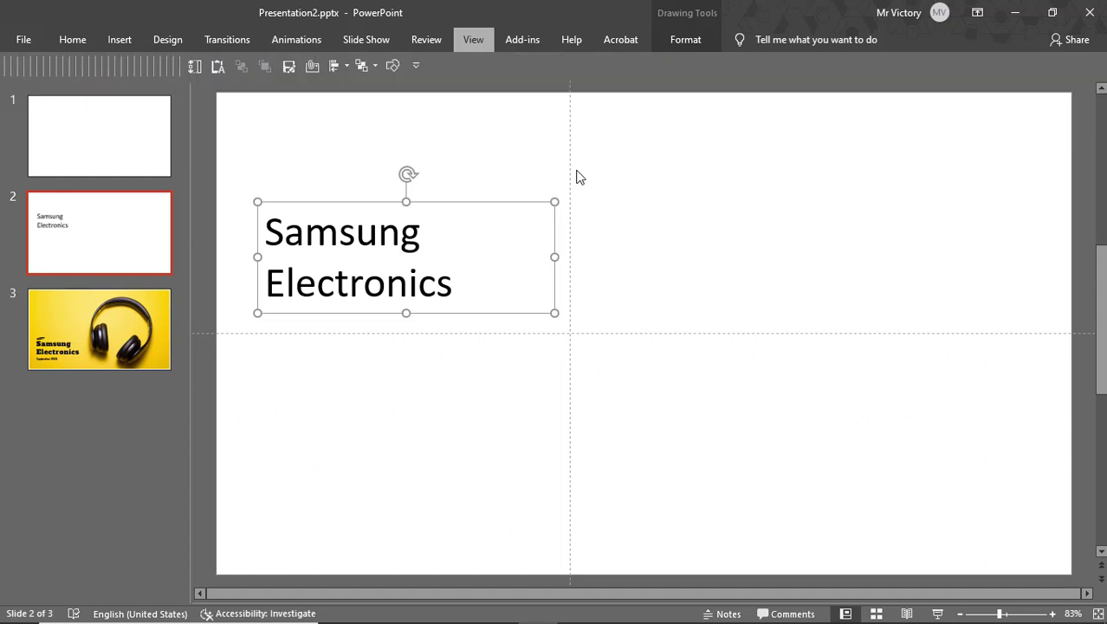
# Move the "Samsung Electronics" text box down into the slide's lower-left quadrant.
pyautogui.moveTo(439, 204); pyautogui.dragTo(434, 379)
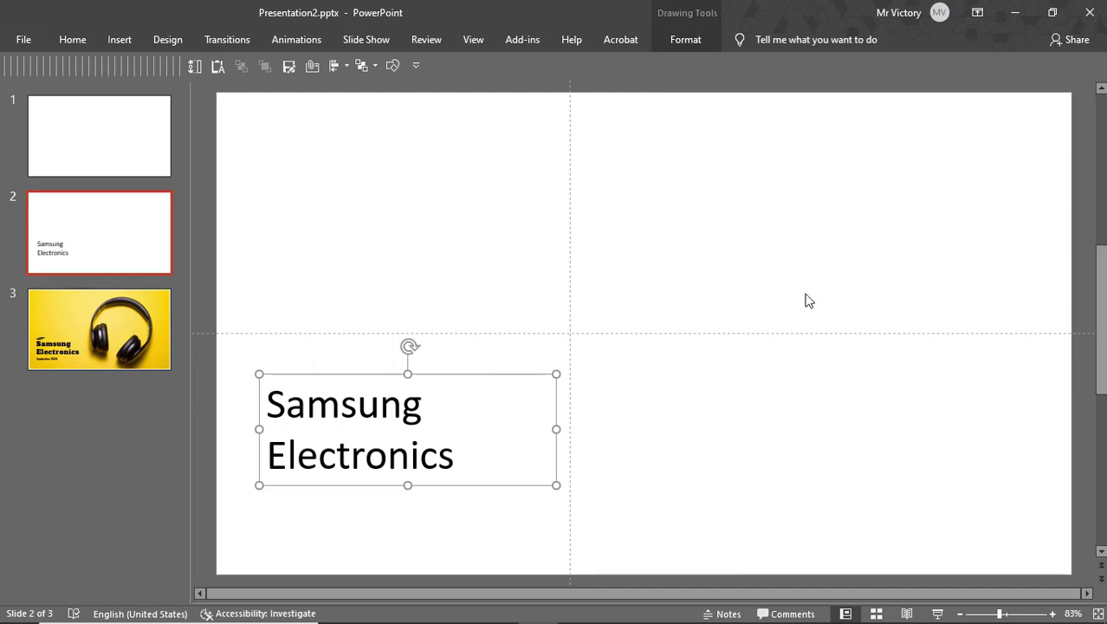
pyautogui.moveTo(477, 373); pyautogui.dragTo(473, 389)
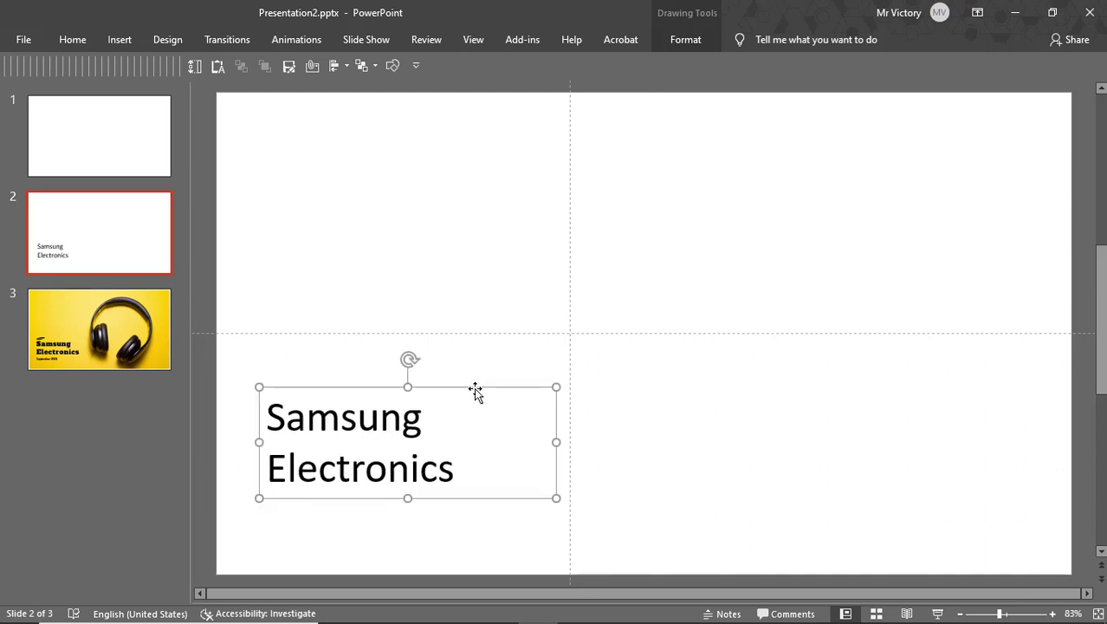
# Add a horizontal text box reading "September 2001" and place it directly beneath the title, aligned to its left edge.
pyautogui.click(121, 40)
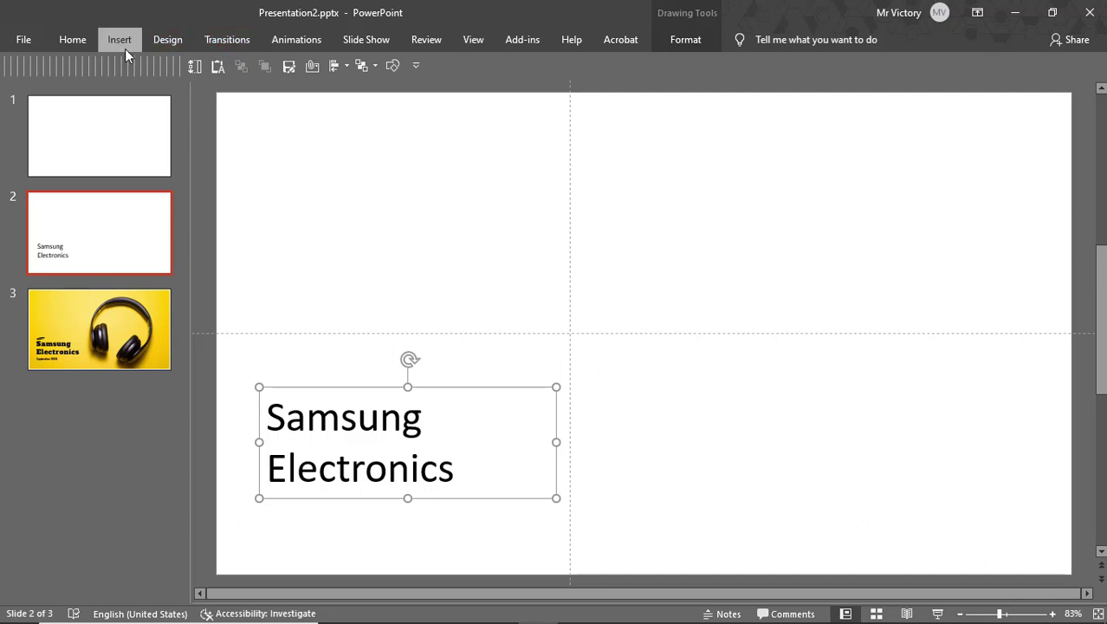
pyautogui.click(735, 104)
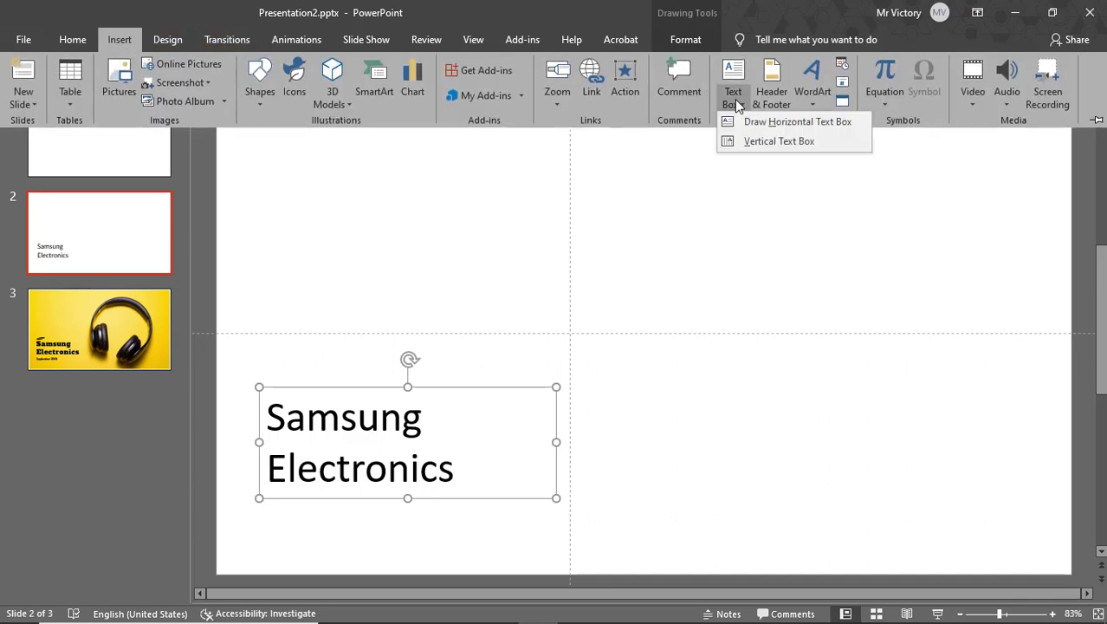
pyautogui.click(723, 120)
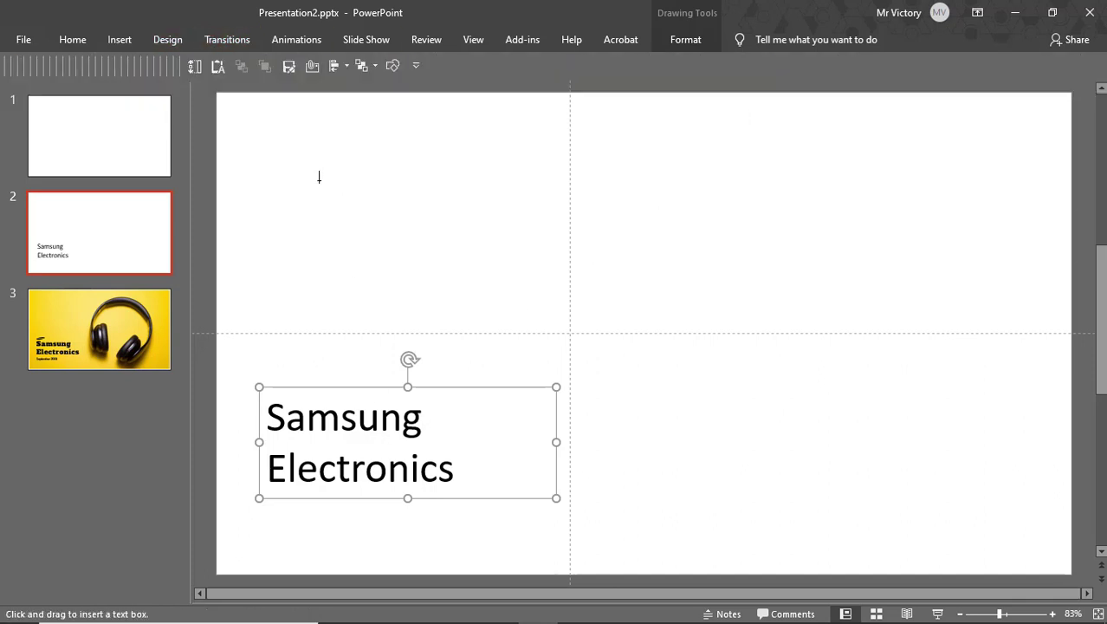
pyautogui.moveTo(319, 176); pyautogui.dragTo(521, 214)
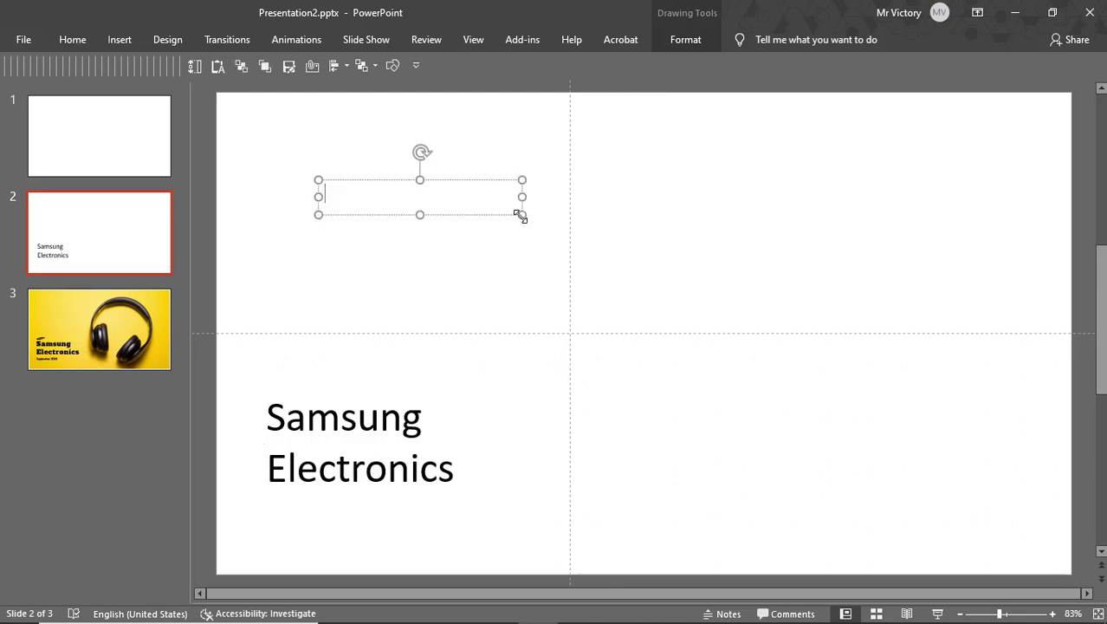
pyautogui.write('September 2001')
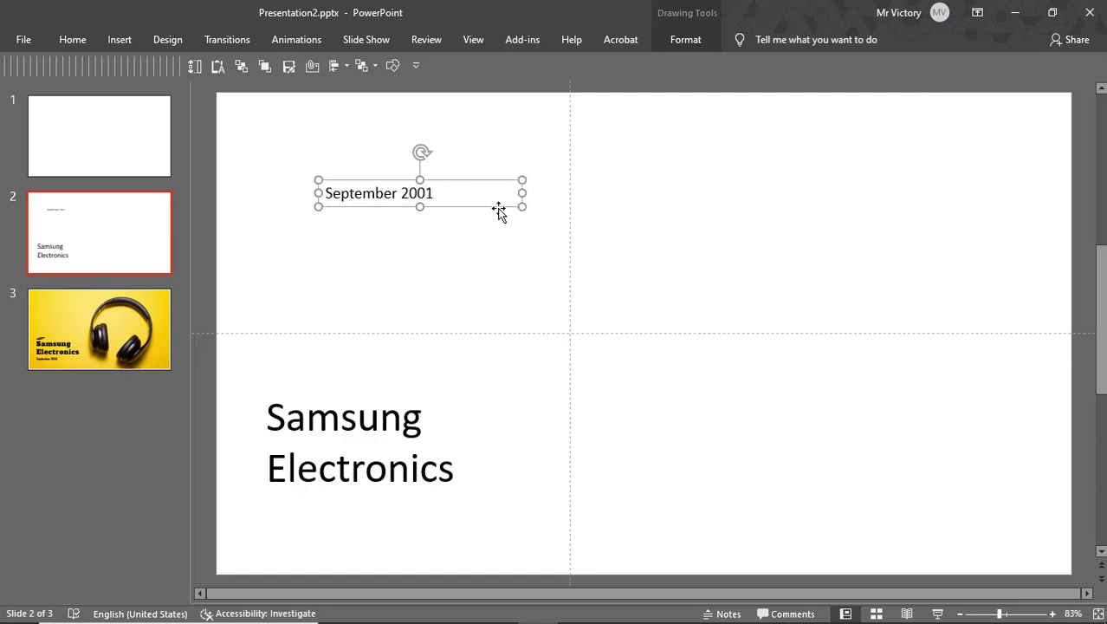
pyautogui.moveTo(499, 210); pyautogui.dragTo(444, 527)
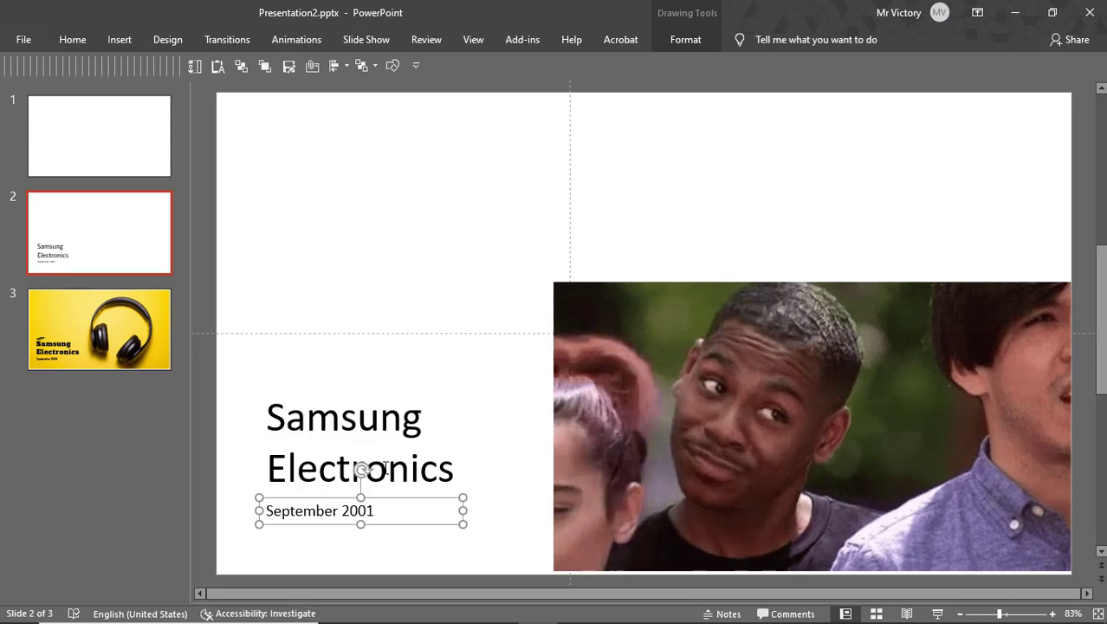
# Try the "September 2001" text box above the title, and return it to its place beneath the title.
pyautogui.moveTo(425, 527); pyautogui.dragTo(422, 406)
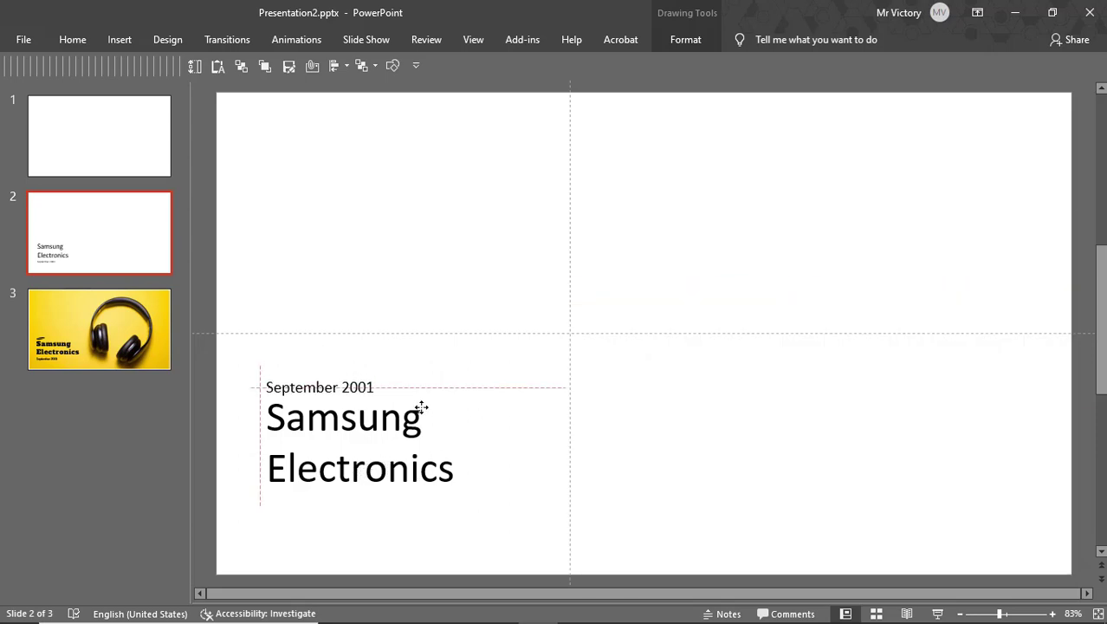
pyautogui.moveTo(422, 407)
pyautogui.mouseDown()
pyautogui.moveTo(657, 460)
pyautogui.moveTo(418, 394)
pyautogui.moveTo(416, 409)
pyautogui.moveTo(421, 398)
pyautogui.mouseUp()
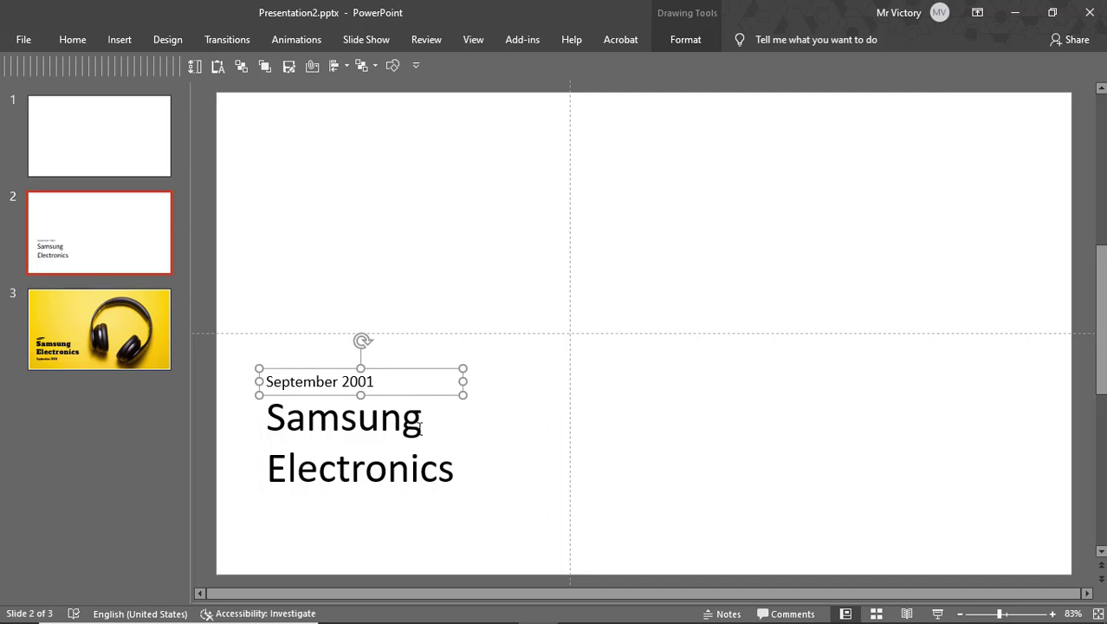
pyautogui.click(429, 455)
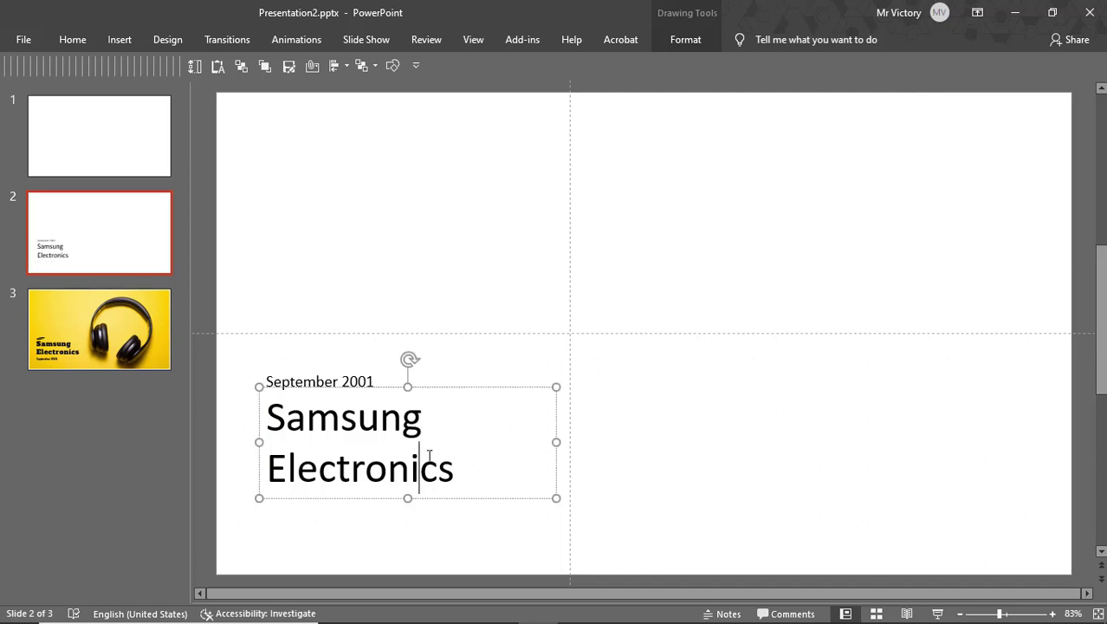
pyautogui.click(352, 378)
pyautogui.click(341, 365)
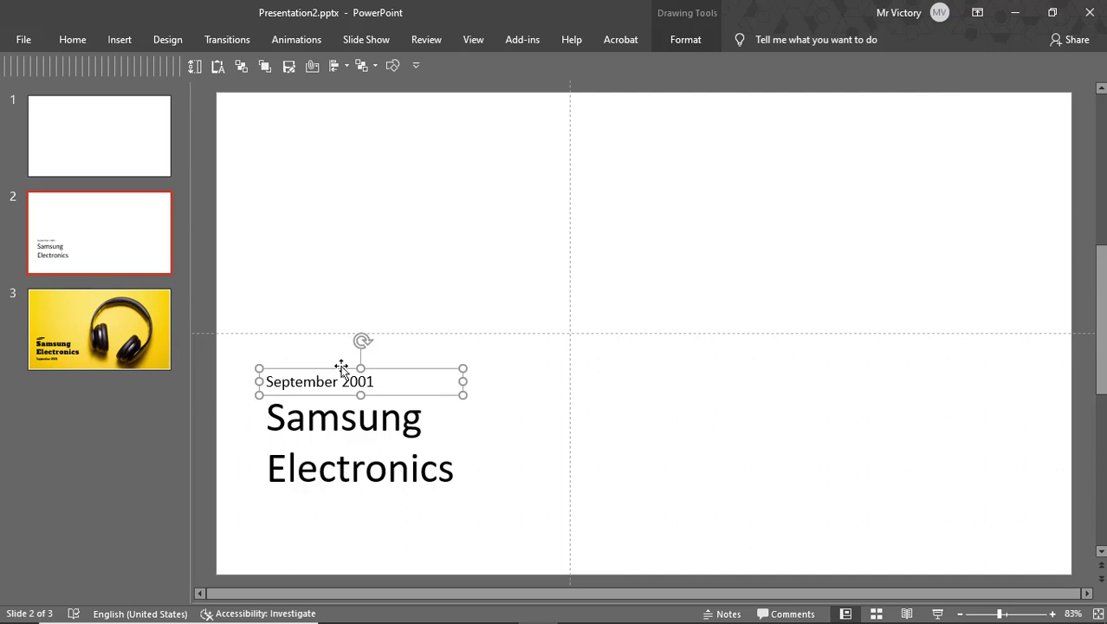
pyautogui.click(448, 443)
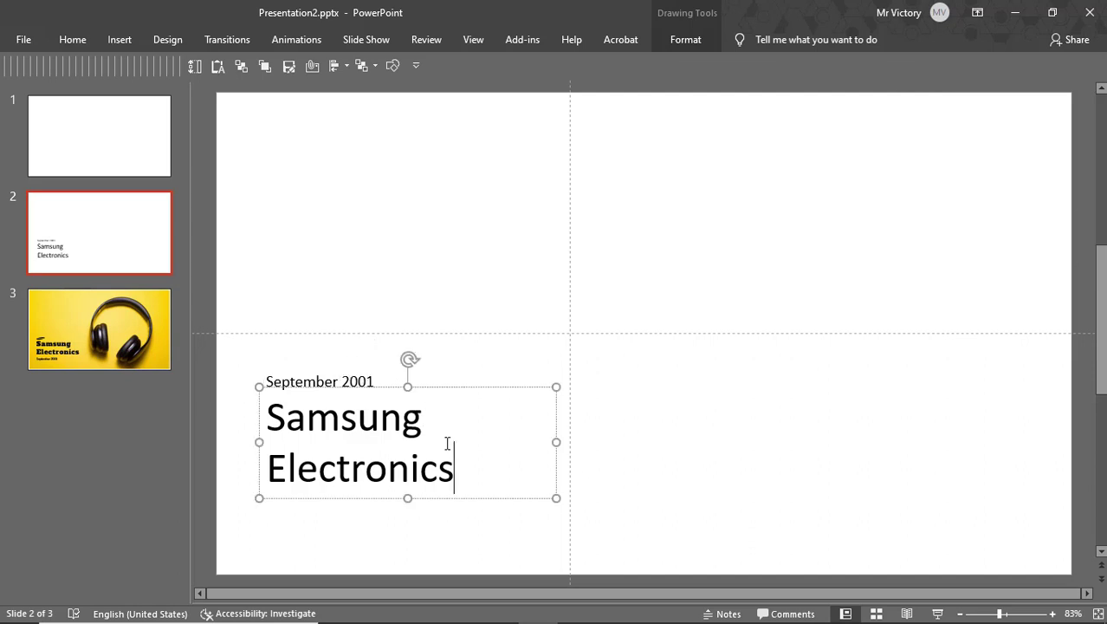
pyautogui.click(359, 382)
pyautogui.moveTo(344, 367); pyautogui.dragTo(345, 493)
pyautogui.click(498, 478)
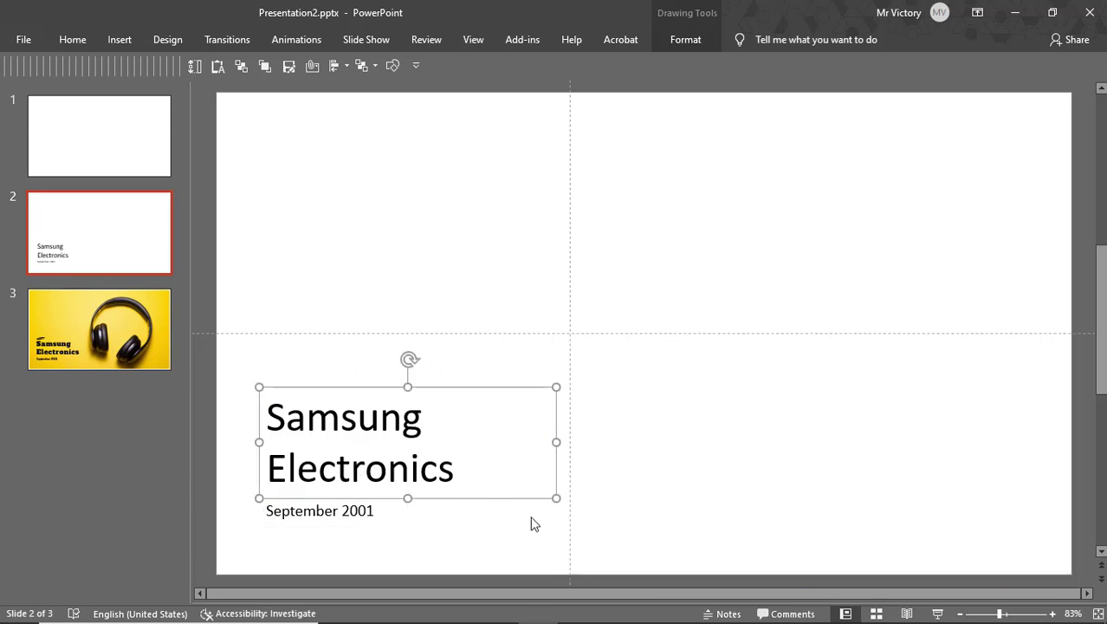
pyautogui.click(532, 525)
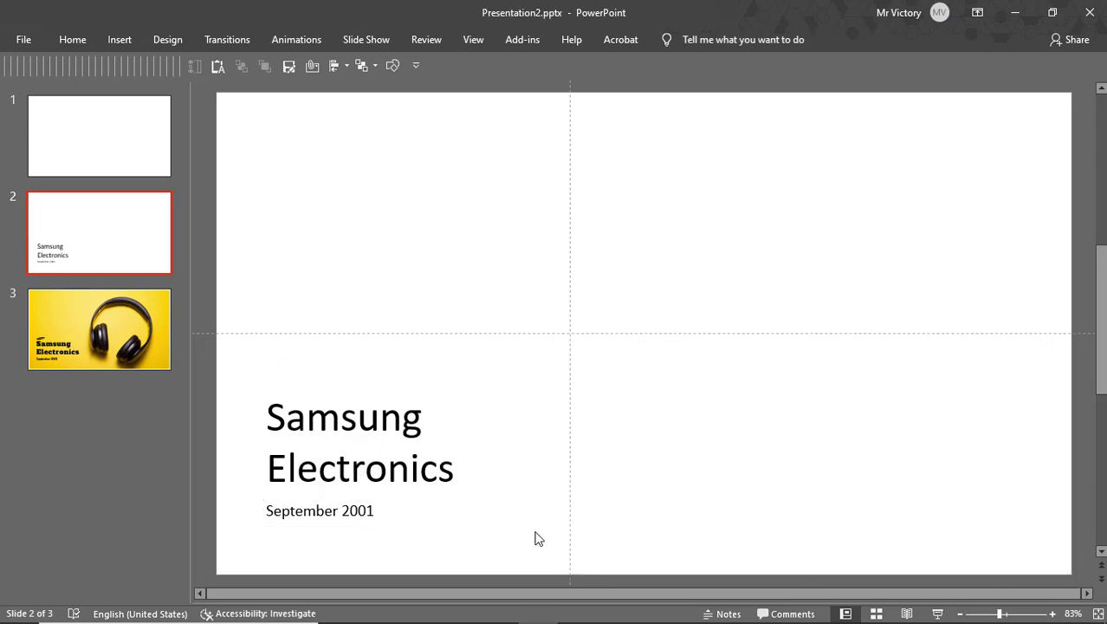
# Increase the font size of the whole "Samsung Electronics" title to one size step above 60 pt.
pyautogui.click(426, 472)
pyautogui.tripleClick(415, 475)
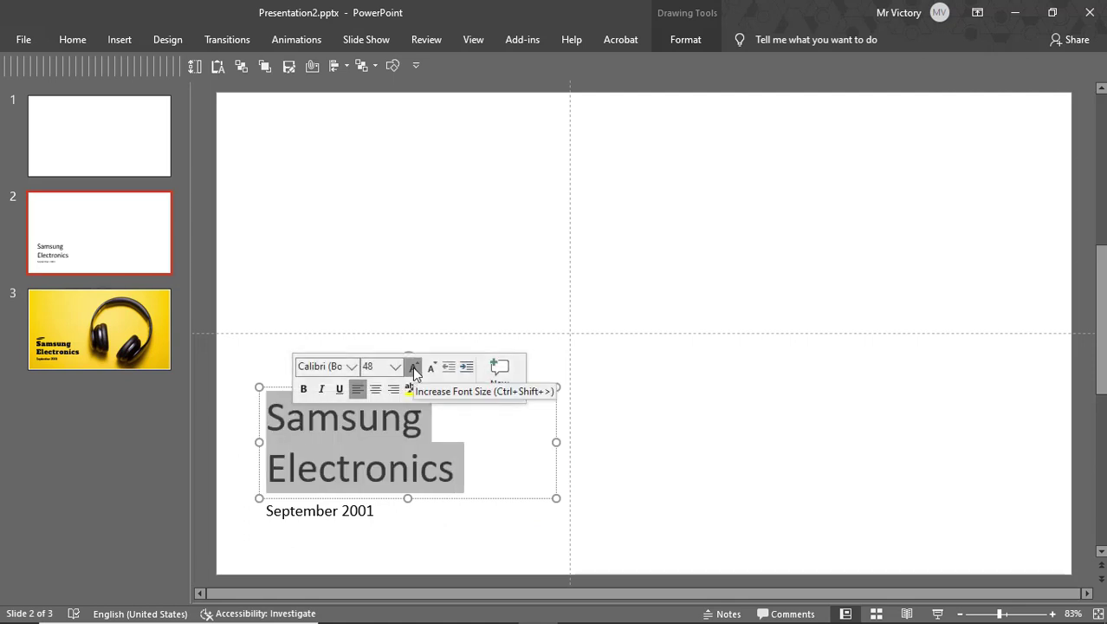
pyautogui.rightClick(406, 424)
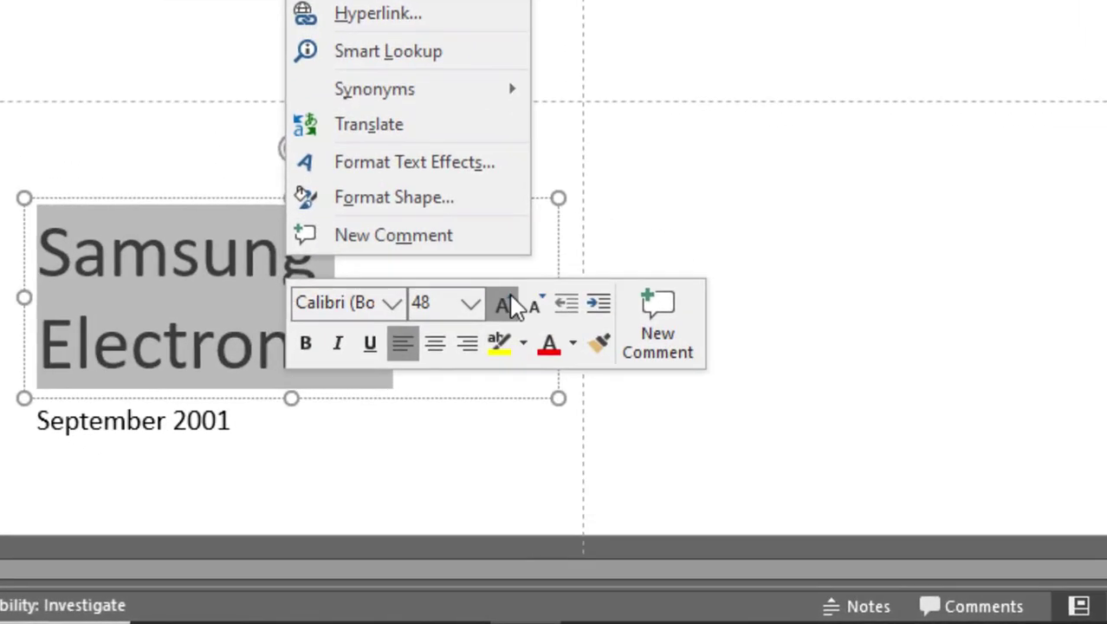
pyautogui.click(509, 305)
pyautogui.click(511, 304)
pyautogui.click(511, 305)
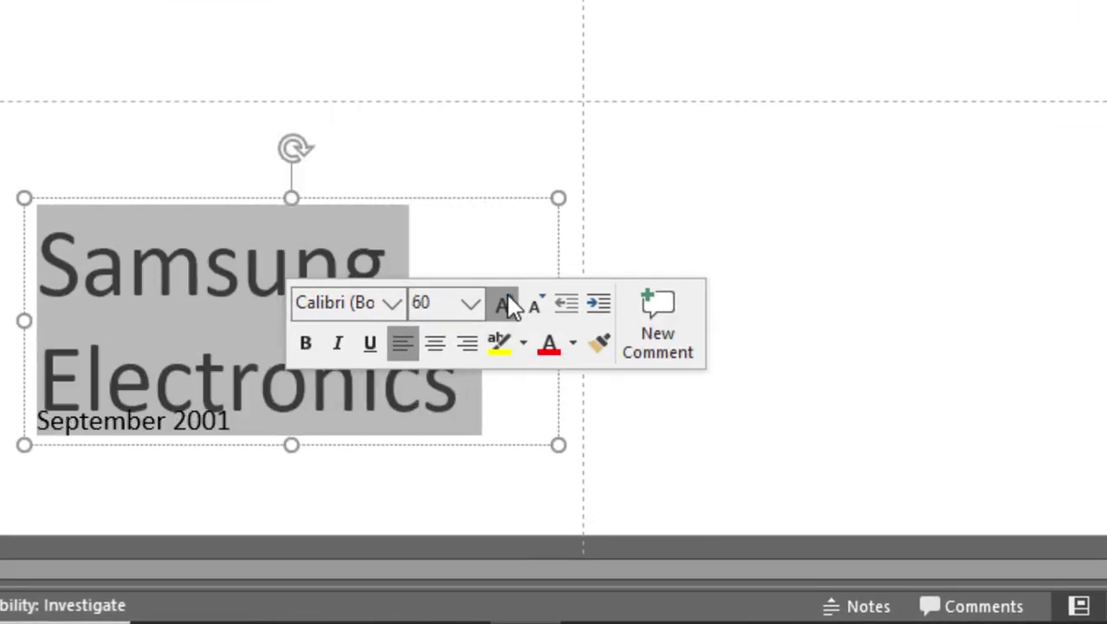
pyautogui.click(511, 305)
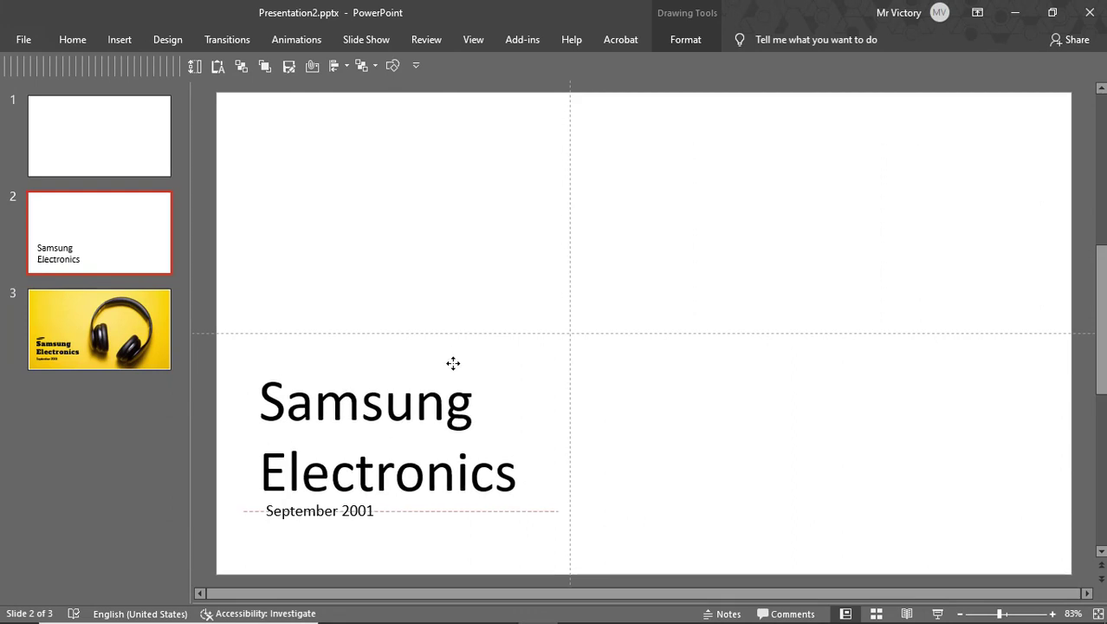
# Move the "September 2001" text box down so it sits just below the "Samsung Electronics" title without overlapping it.
pyautogui.click(453, 363)
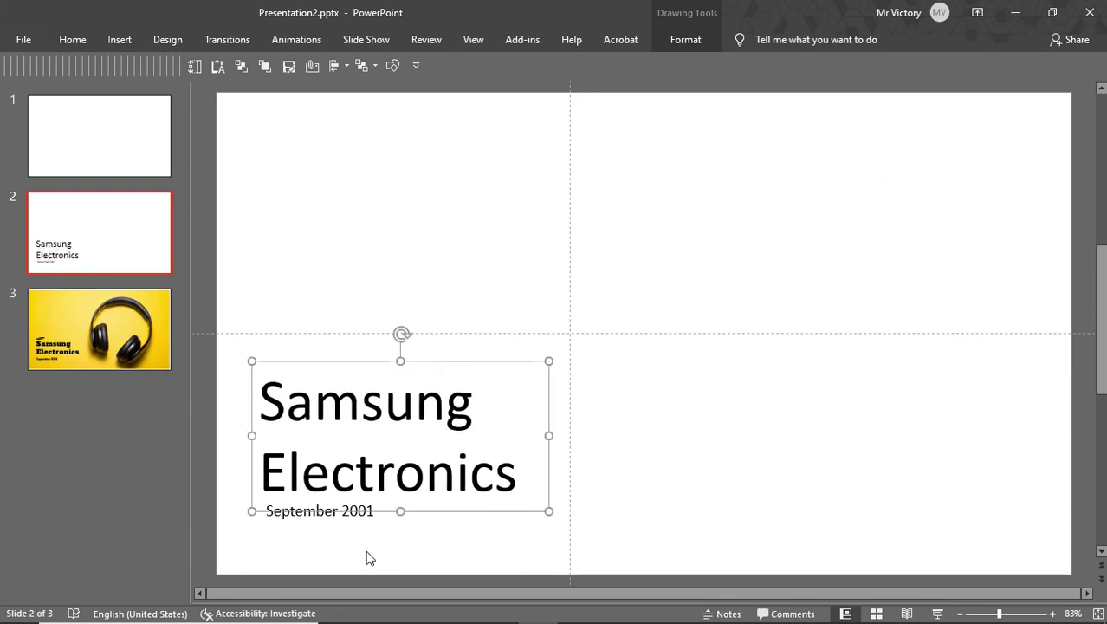
pyautogui.click(360, 518)
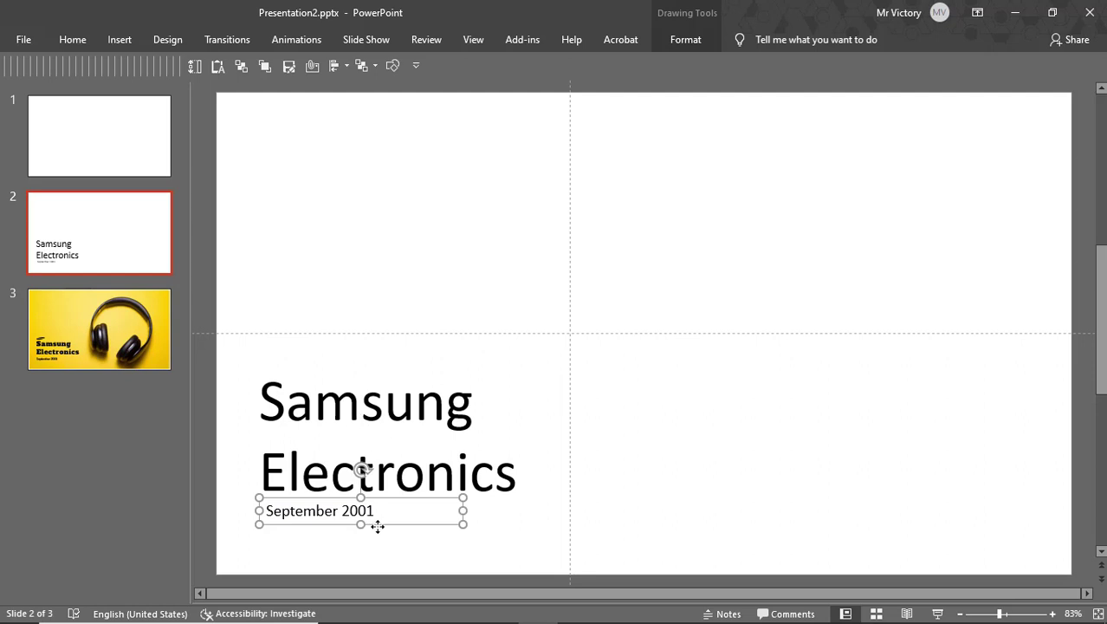
pyautogui.moveTo(374, 510); pyautogui.dragTo(373, 524)
# Set the "Samsung Electronics" title's font to Alfa Slab One and widen its text box so each word fits on one line.
pyautogui.click(384, 400)
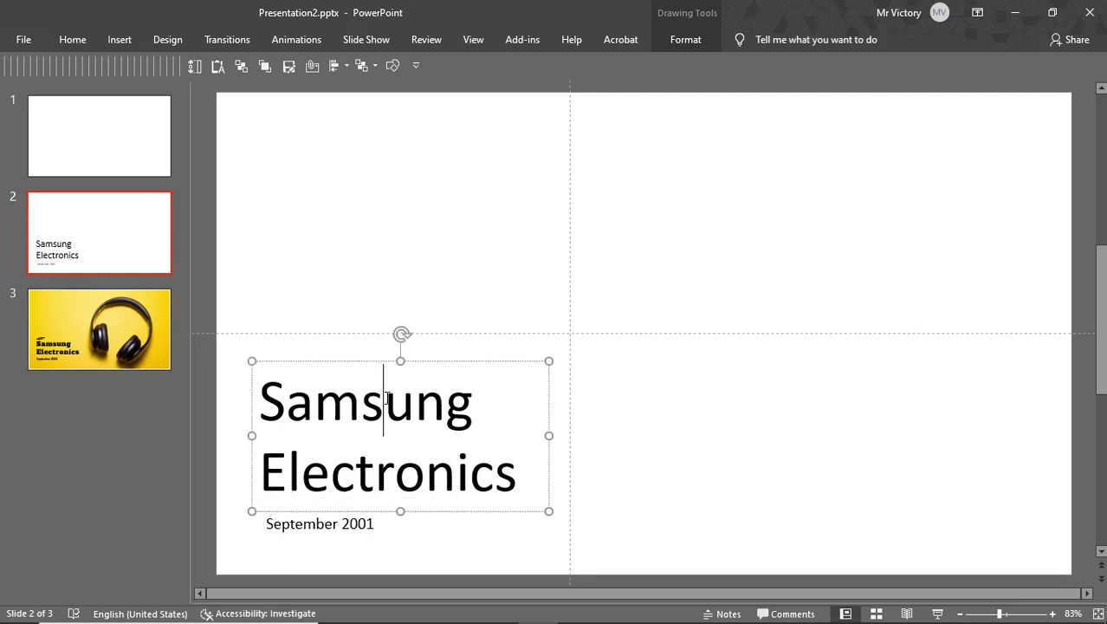
pyautogui.tripleClick(394, 443)
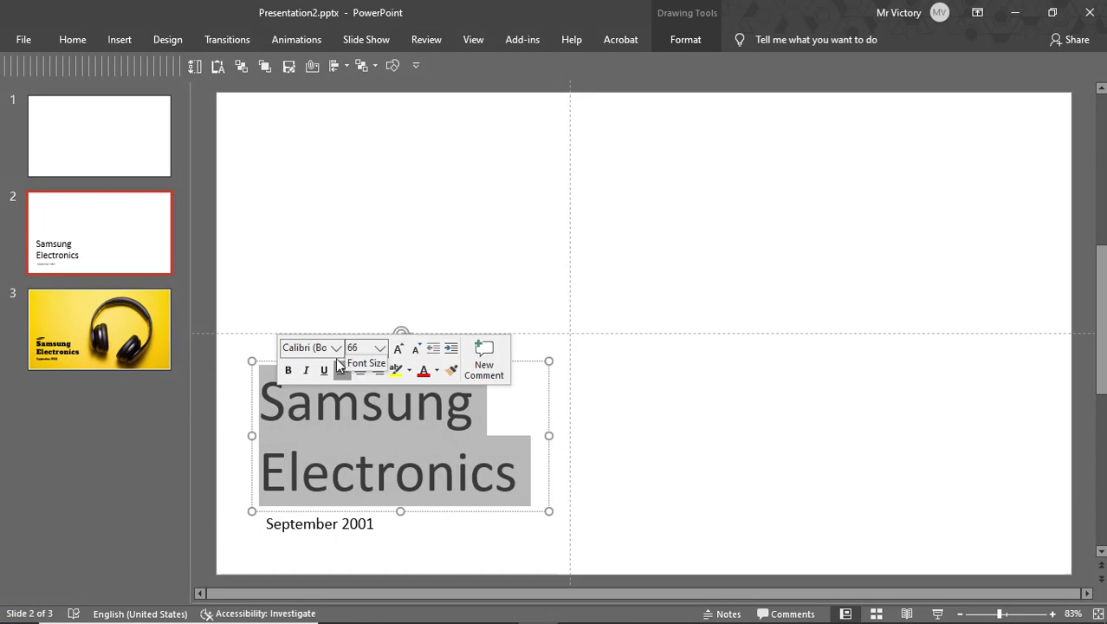
pyautogui.click(337, 349)
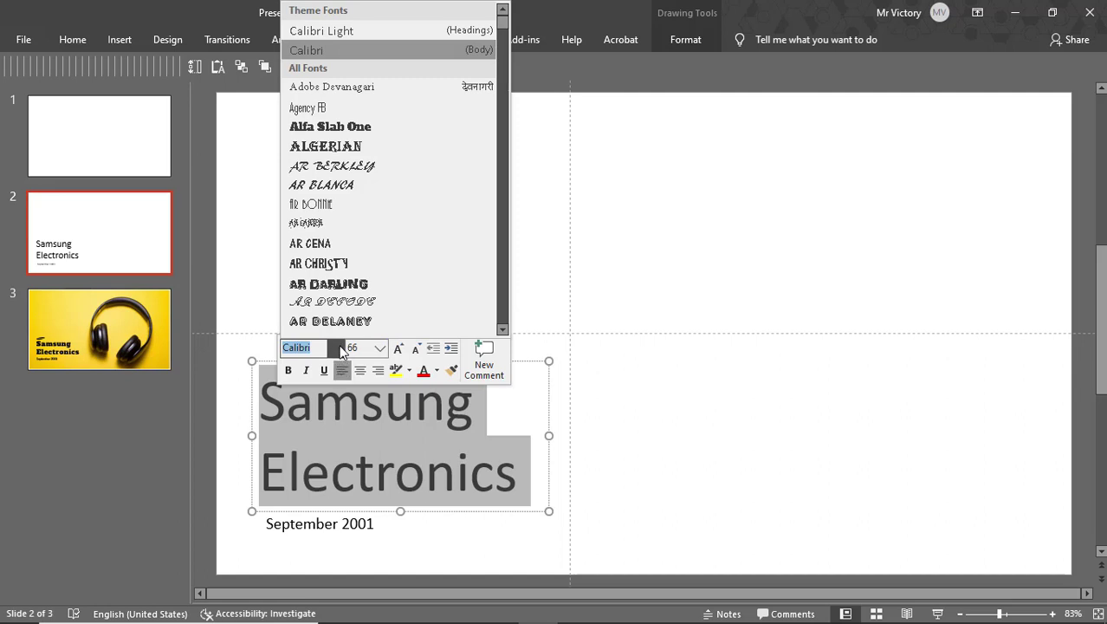
pyautogui.click(311, 127)
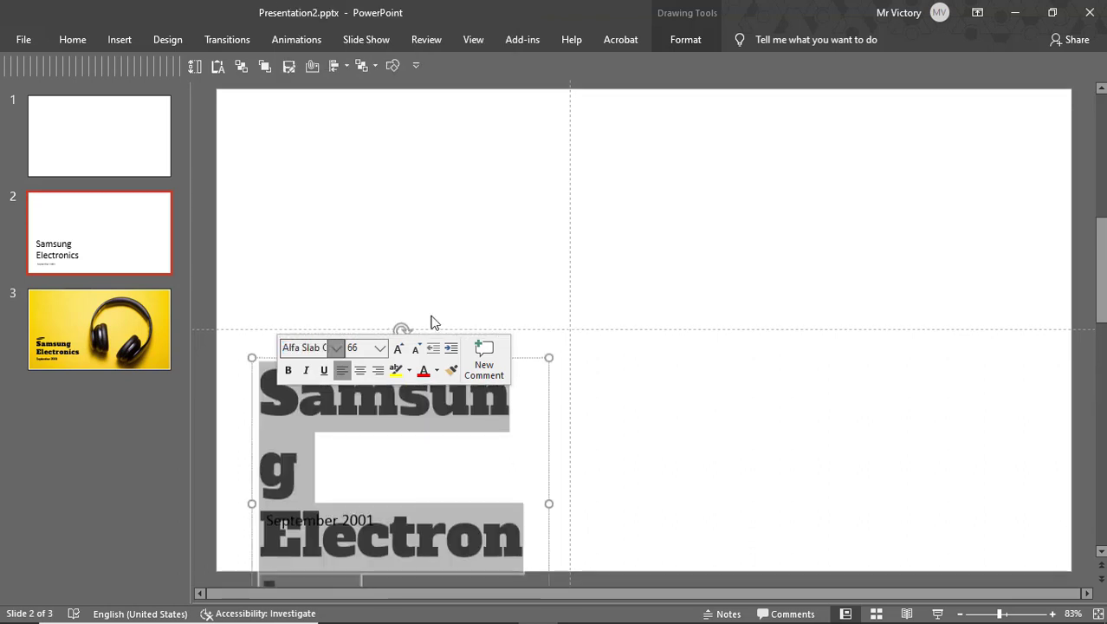
pyautogui.moveTo(549, 504); pyautogui.dragTo(260, 373)
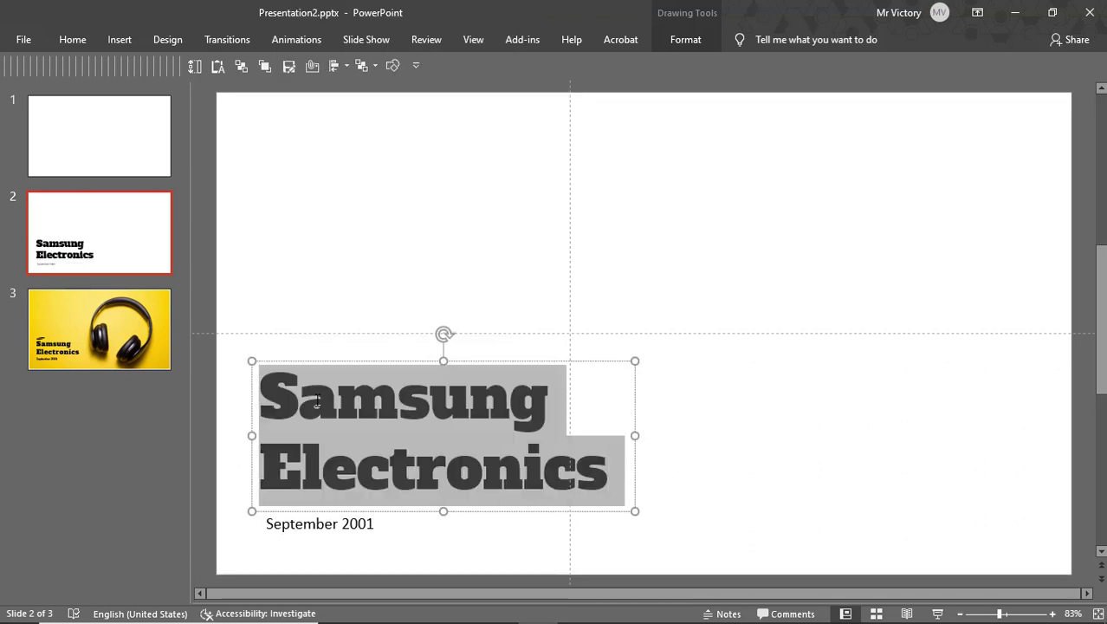
# Reduce the title's font size to 54 and move the title down to sit just above the date.
pyautogui.click(450, 355)
pyautogui.click(450, 355)
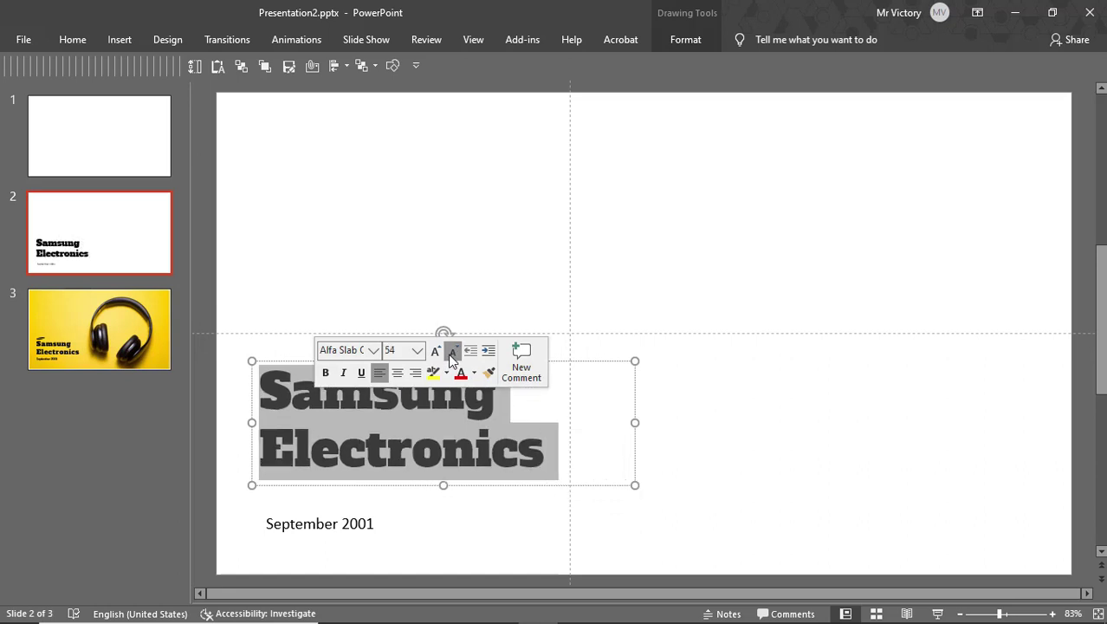
pyautogui.moveTo(455, 487); pyautogui.dragTo(461, 511)
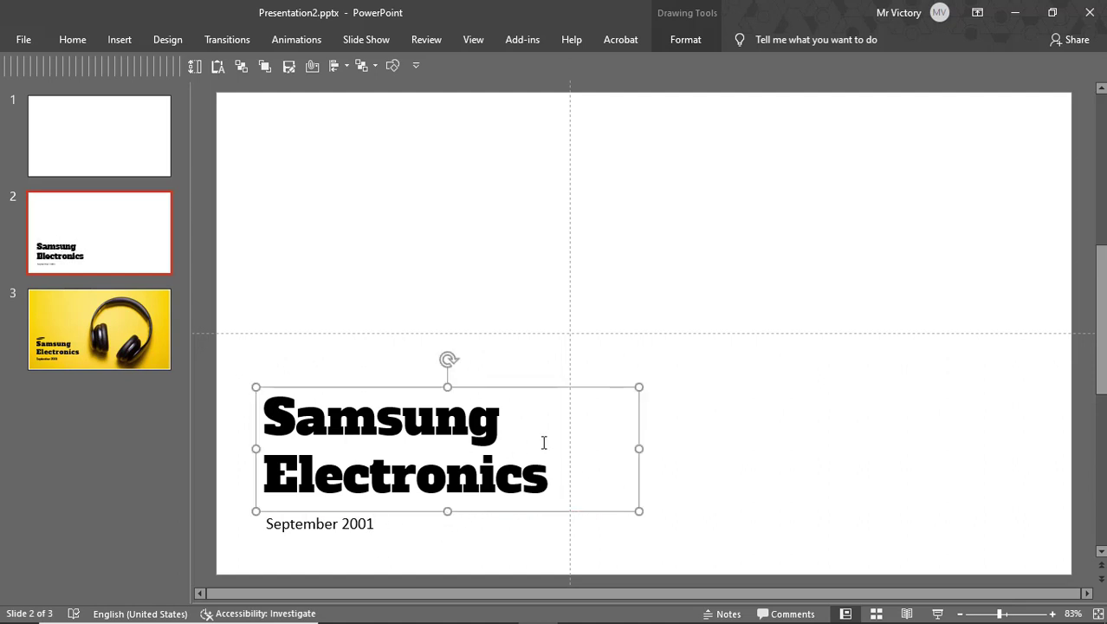
pyautogui.moveTo(544, 468); pyautogui.dragTo(308, 421)
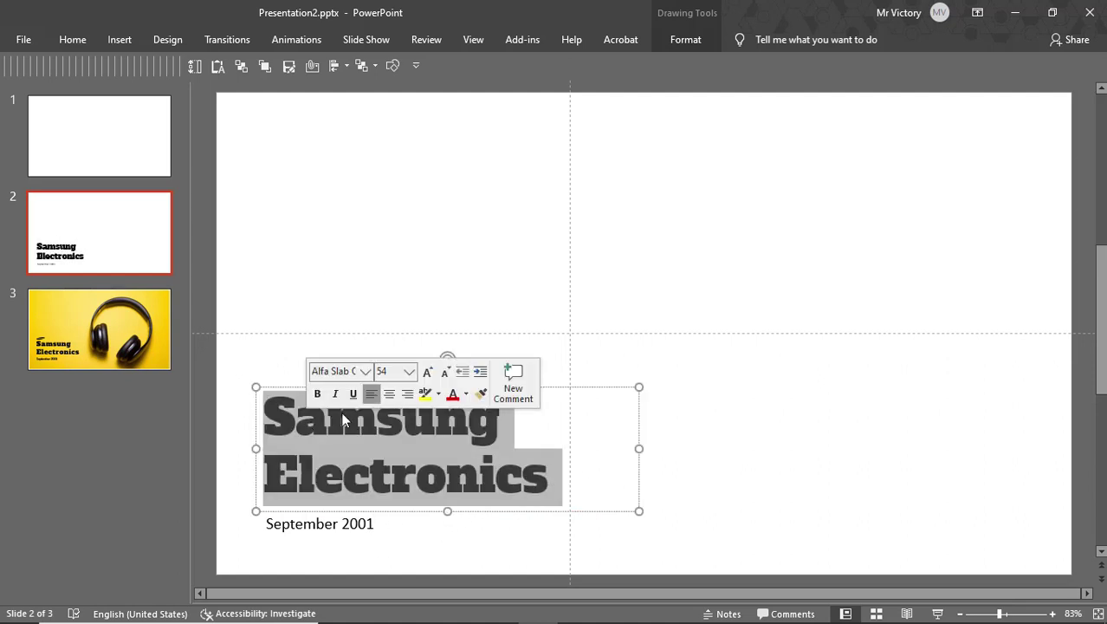
# Set the font size of the whole "September 2001" text to 27.
pyautogui.click(379, 532)
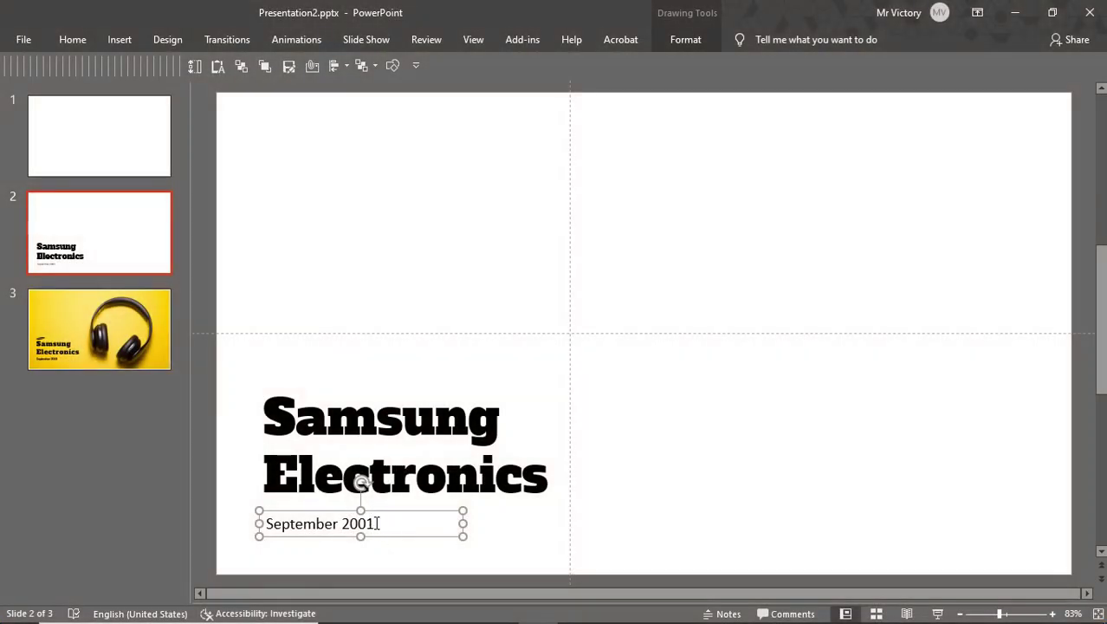
pyautogui.click(375, 523)
pyautogui.moveTo(375, 524); pyautogui.dragTo(261, 516)
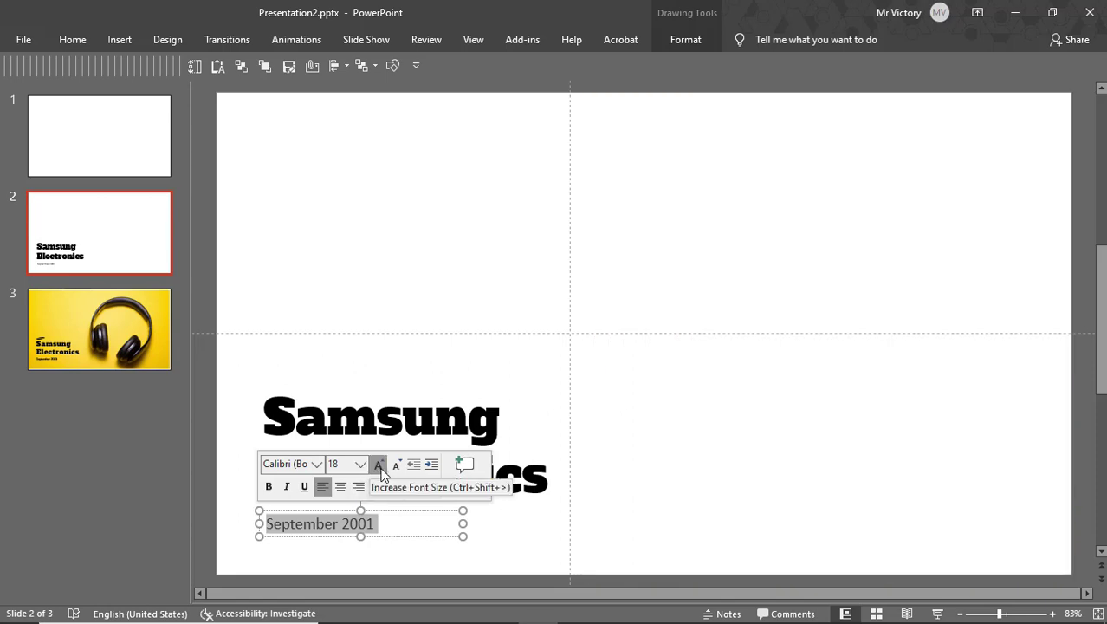
pyautogui.click(378, 468)
pyautogui.click(378, 469)
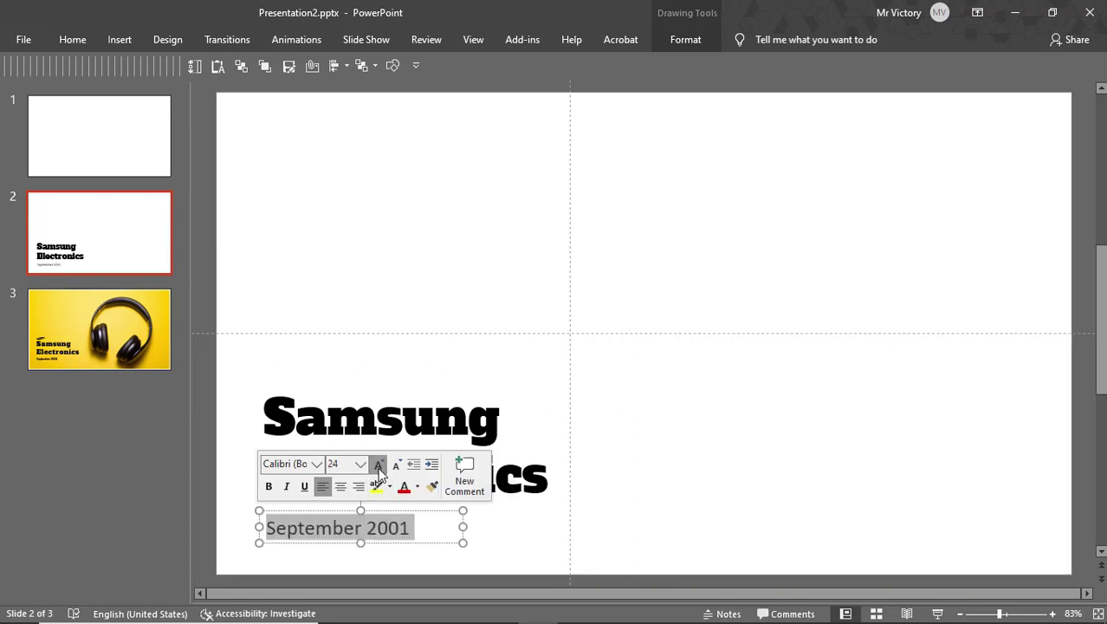
pyautogui.click(378, 469)
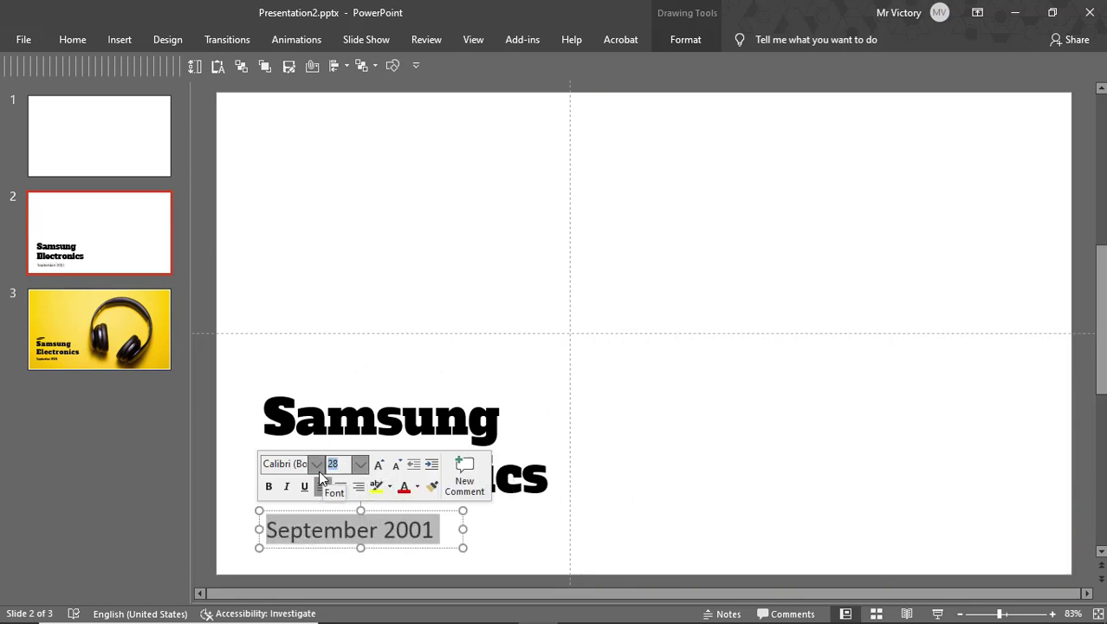
pyautogui.write('27')
pyautogui.click(683, 534)
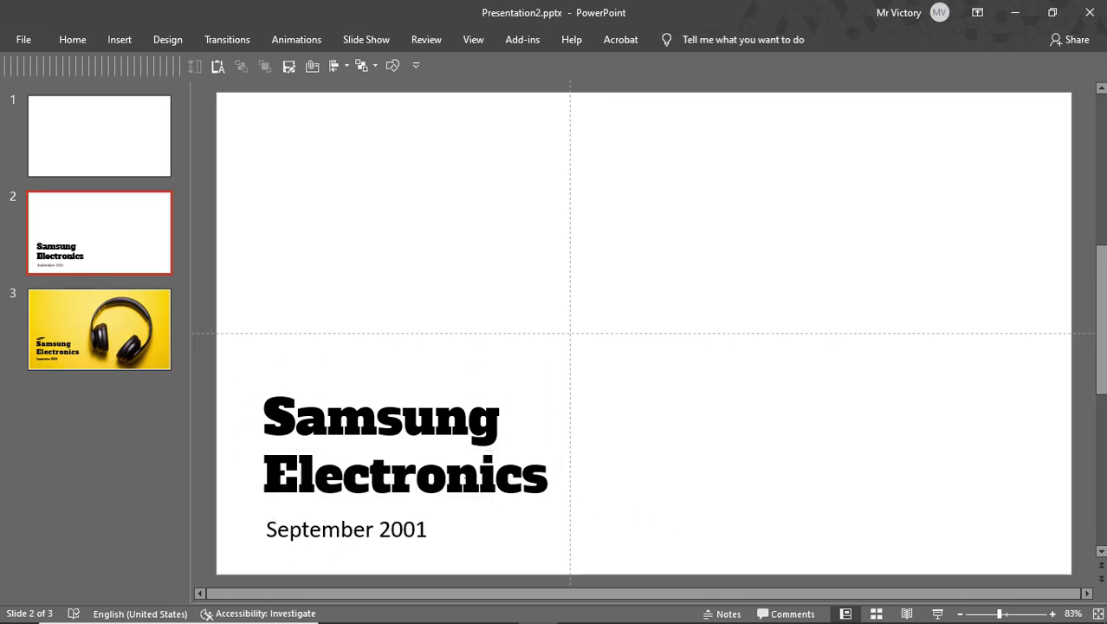
# Nudge the "September 2001" text box slightly up and left to align its left edge with the title.
pyautogui.click(393, 528)
pyautogui.moveTo(407, 509); pyautogui.dragTo(407, 504)
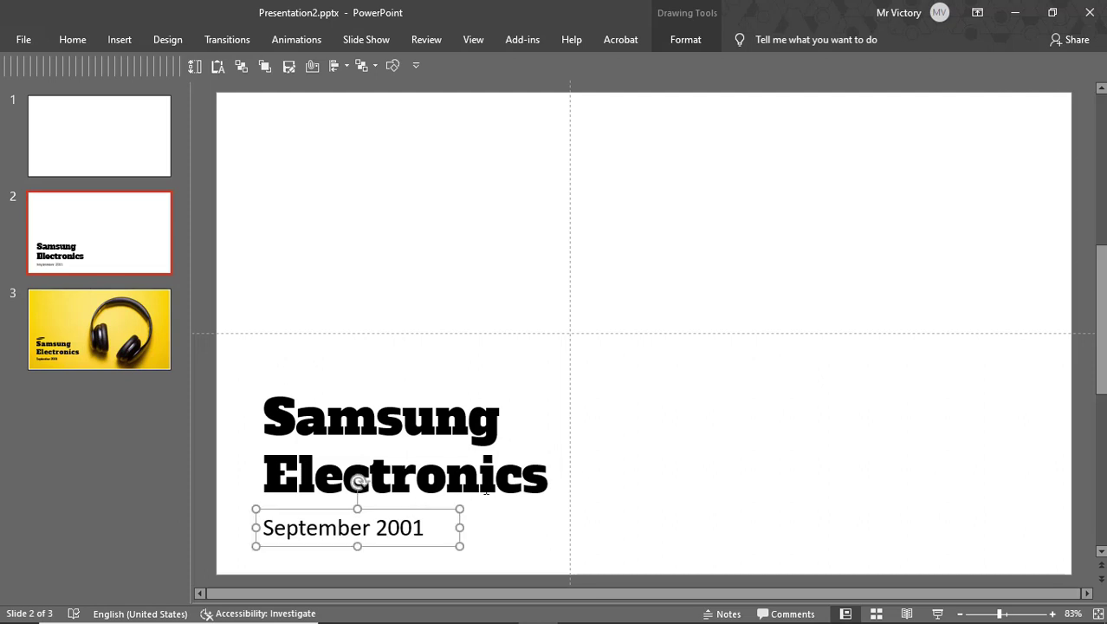
pyautogui.click(522, 475)
# Change the font of the whole "September 2001" text to Arcon.
pyautogui.click(425, 531)
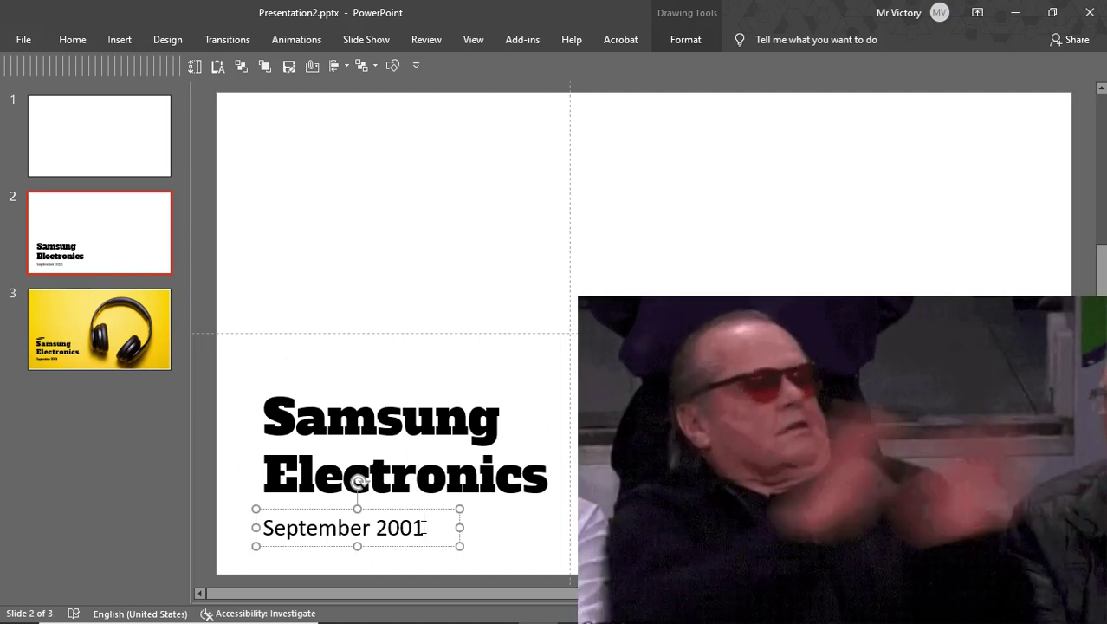
pyautogui.moveTo(423, 527); pyautogui.dragTo(294, 541)
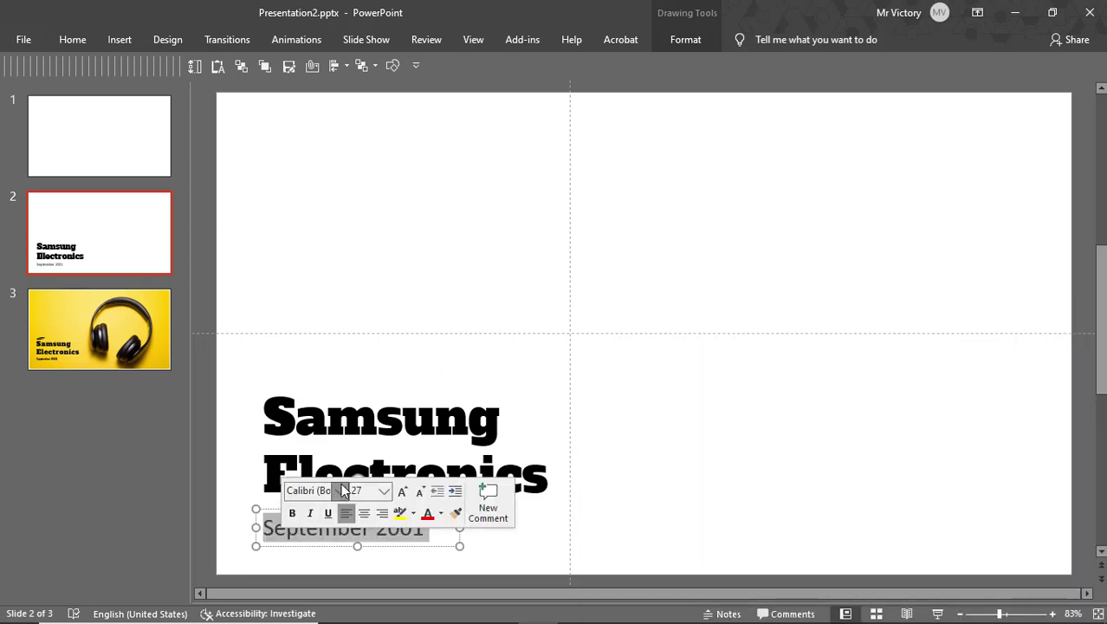
pyautogui.click(341, 490)
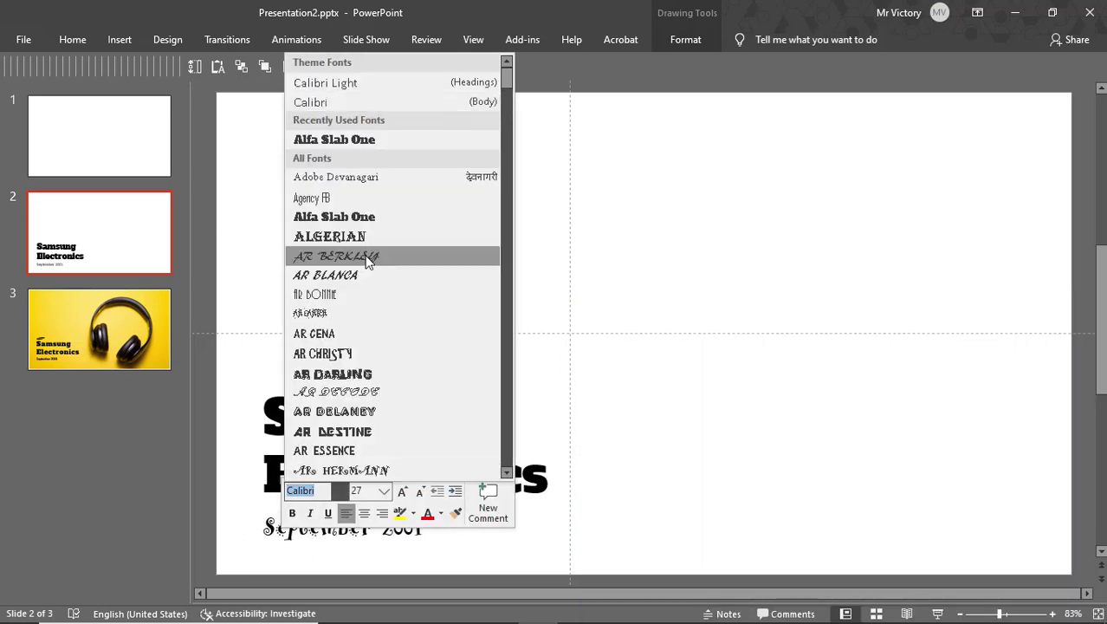
pyautogui.scroll(-6, 376, 286)
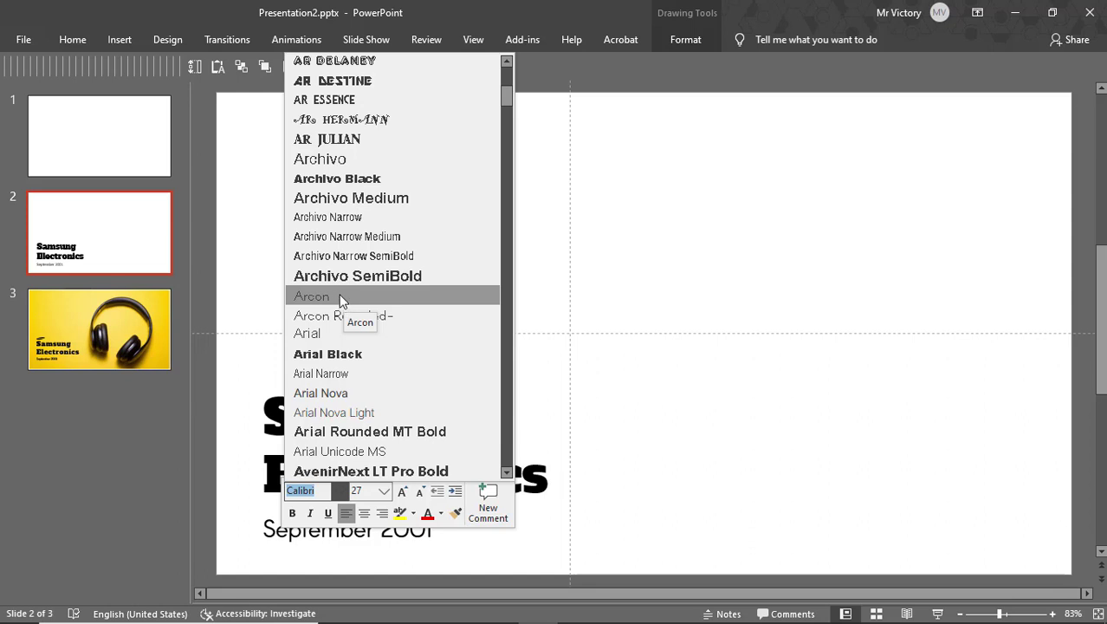
pyautogui.click(342, 299)
pyautogui.click(705, 462)
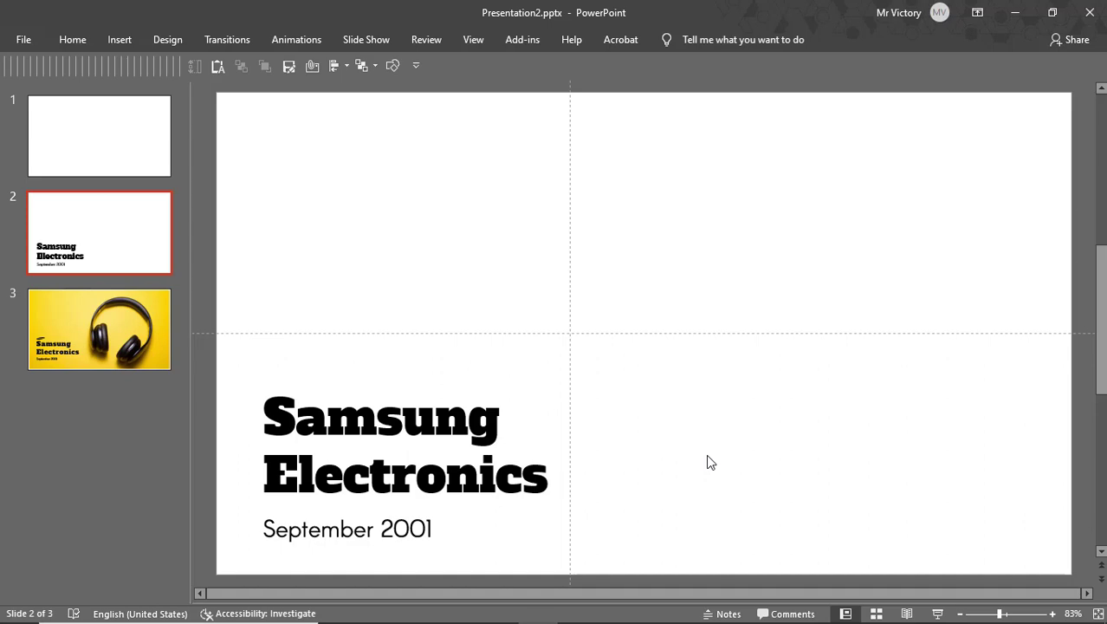
# Review the original Samsung Electronics slide on SlideShare in Chrome, and return to the PowerPoint presentation.
pyautogui.click(616, 607)
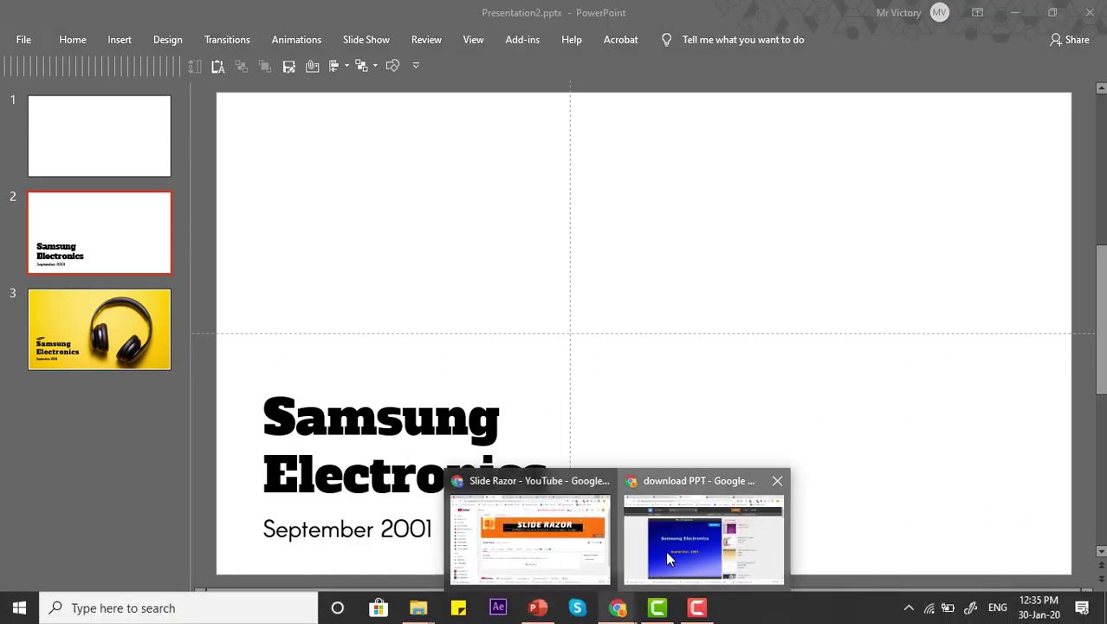
pyautogui.click(666, 550)
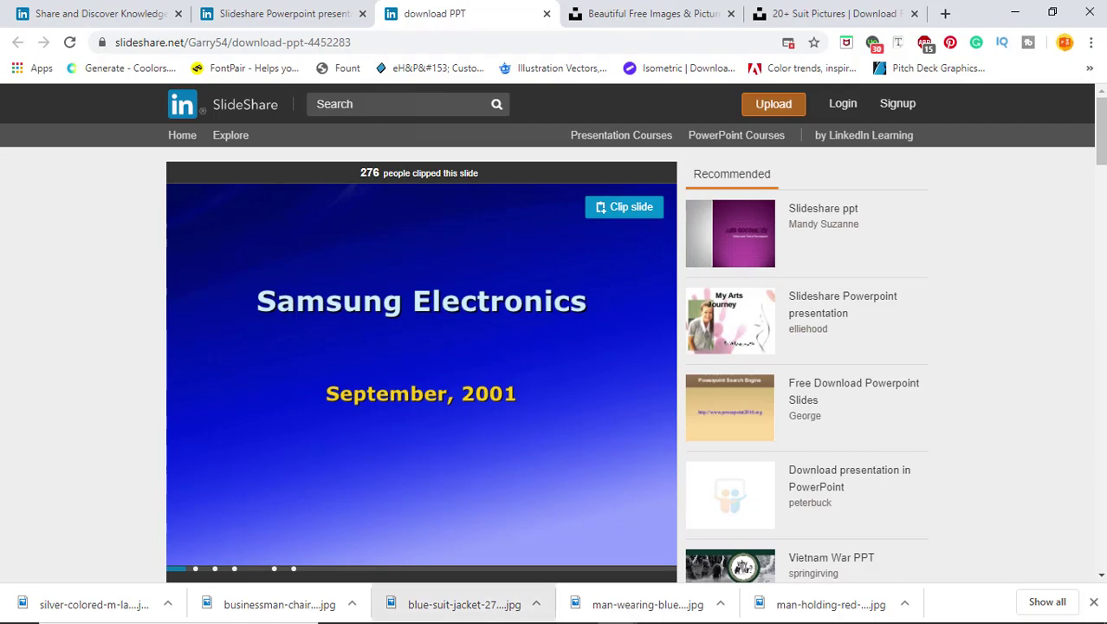
pyautogui.moveTo(481, 621)
pyautogui.moveTo(537, 607)
pyautogui.click(514, 530)
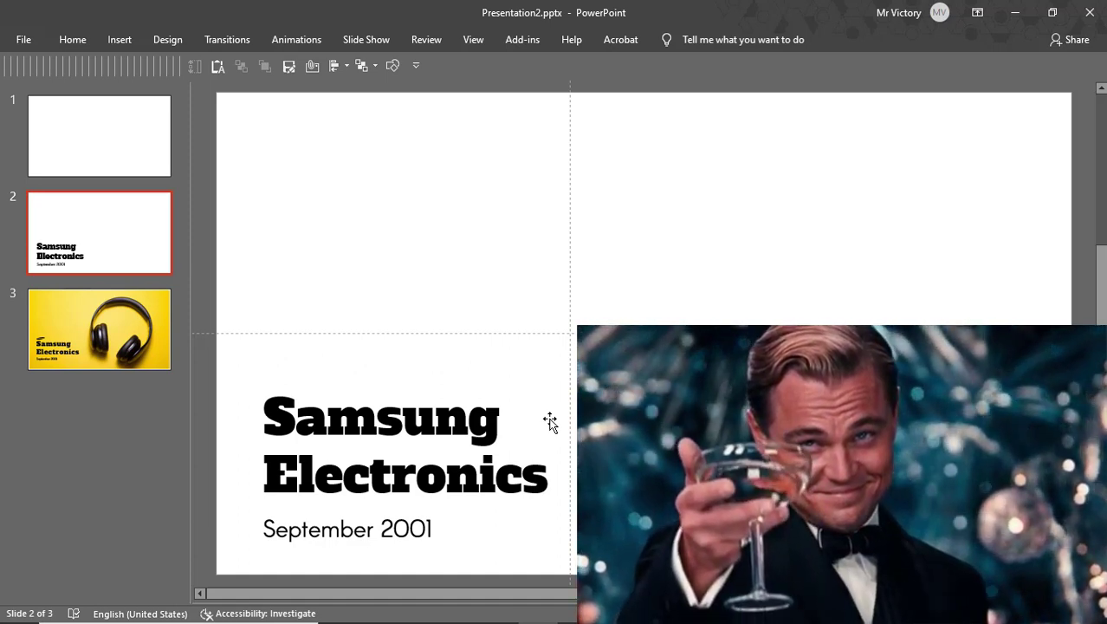
# Switch to Chrome and bring up the Unsplash home page with its photo search.
pyautogui.moveTo(643, 614)
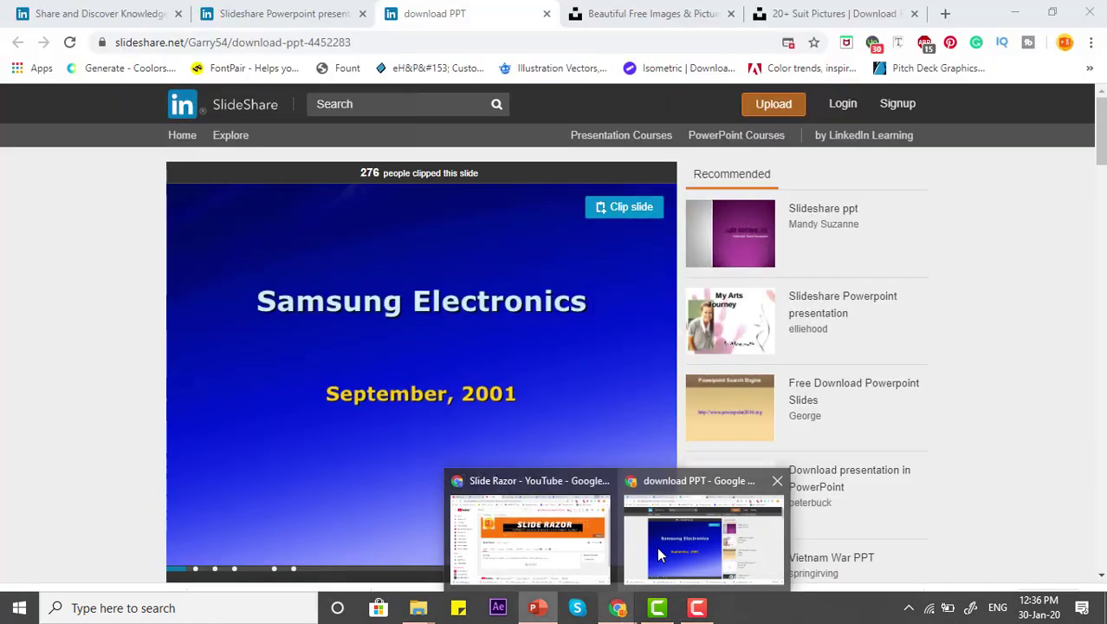
pyautogui.click(657, 546)
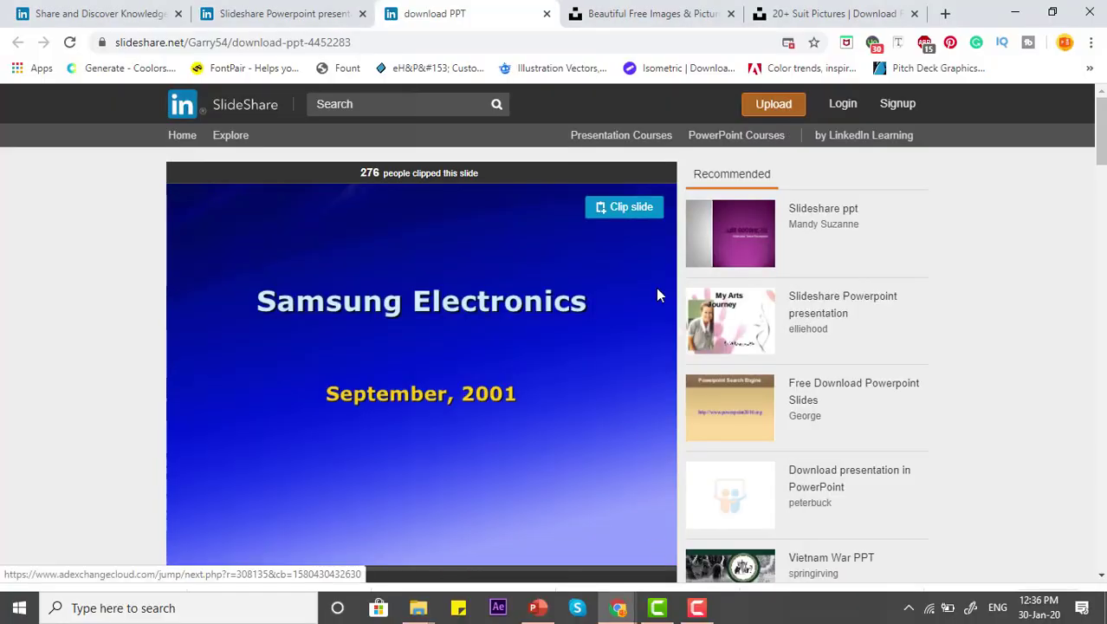
pyautogui.click(667, 13)
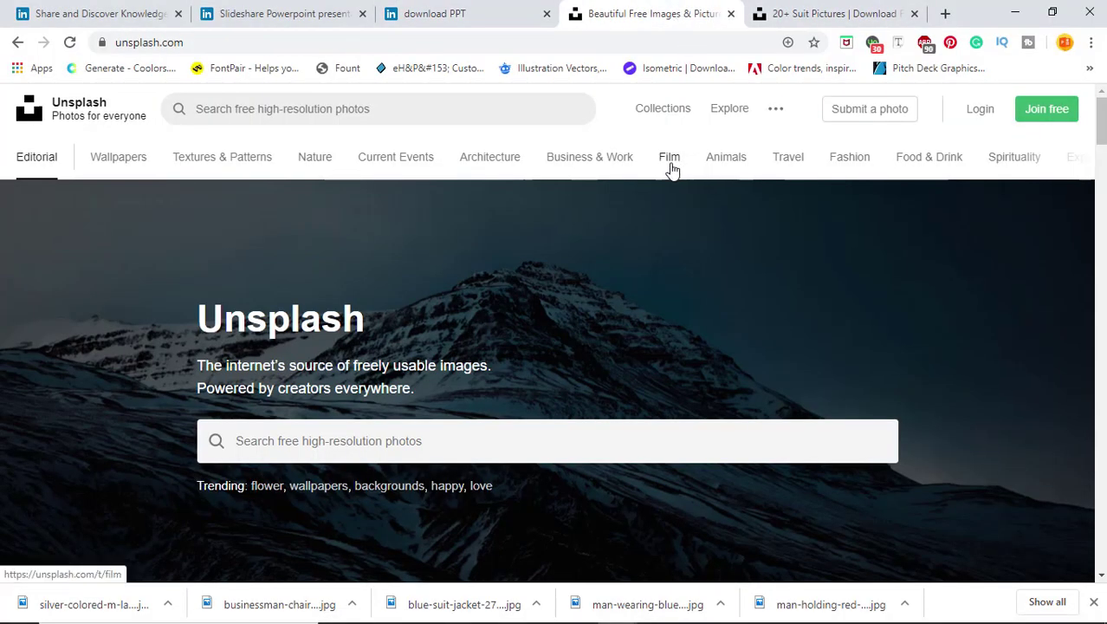
pyautogui.scroll(-1, 593, 223)
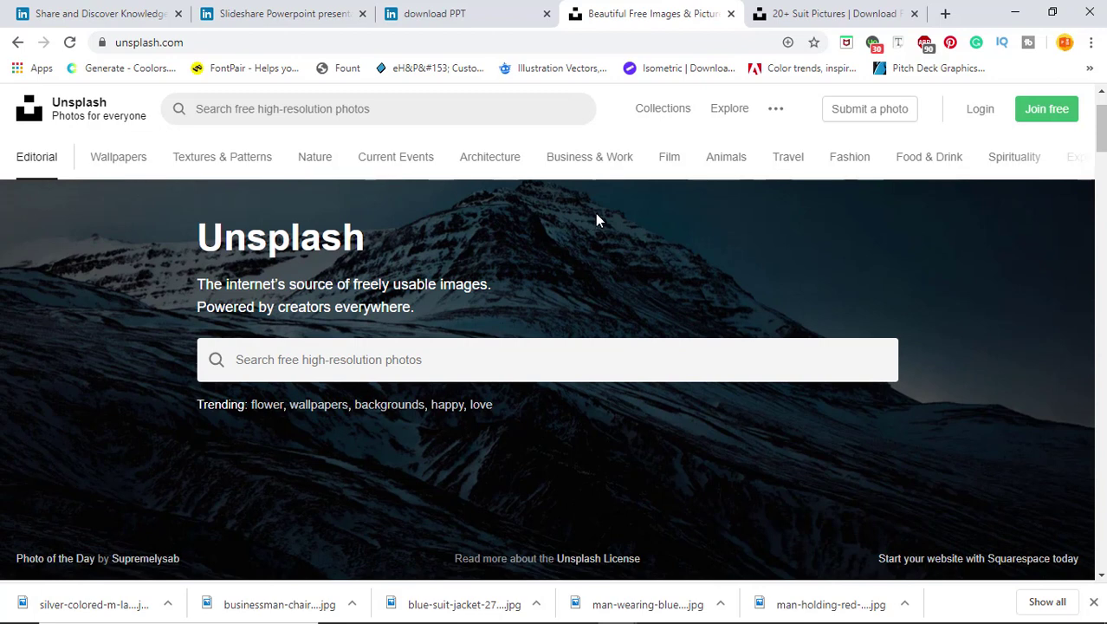
# Search Unsplash for "electronics" using the suggested spelling.
pyautogui.click(453, 364)
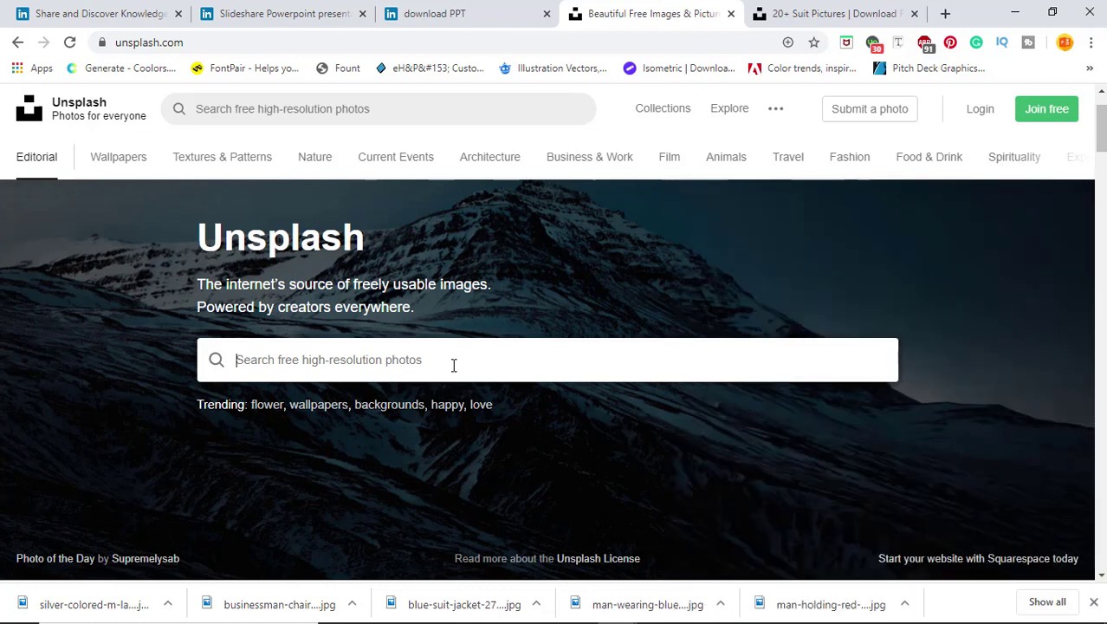
pyautogui.write('elct')
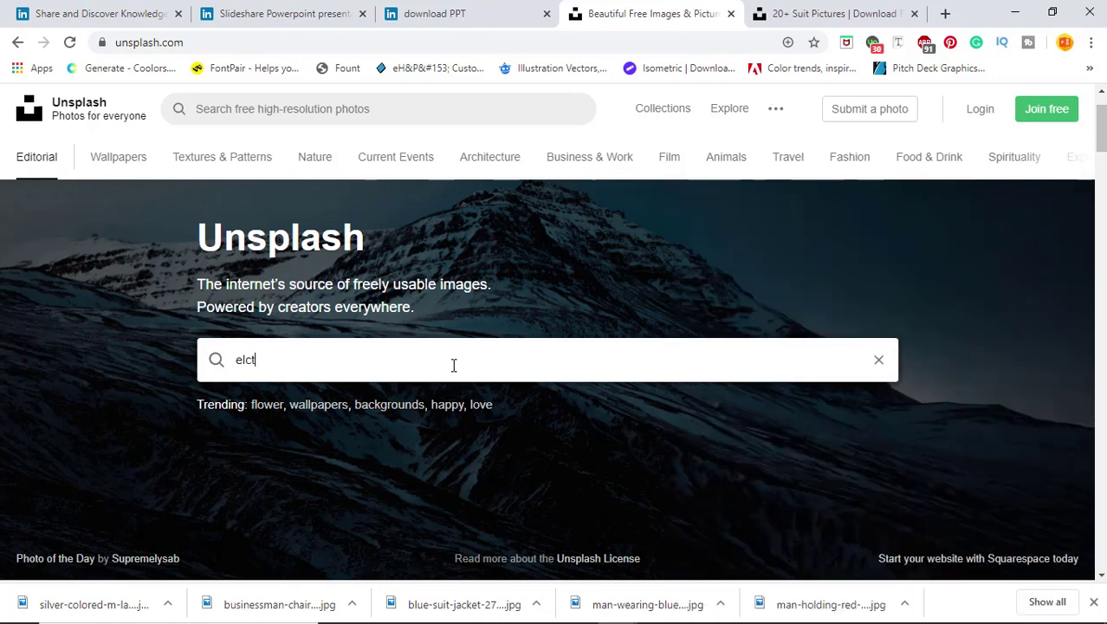
pyautogui.write('ronics')
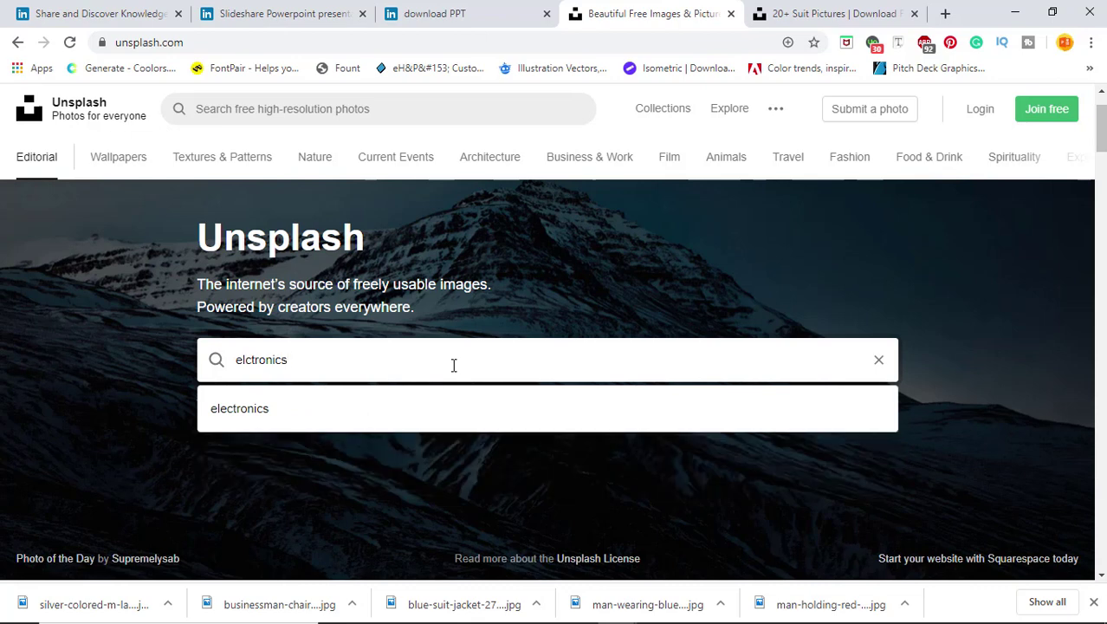
pyautogui.press('BackSpace')
pyautogui.press('BackSpace')
pyautogui.press('BackSpace')
pyautogui.press('BackSpace')
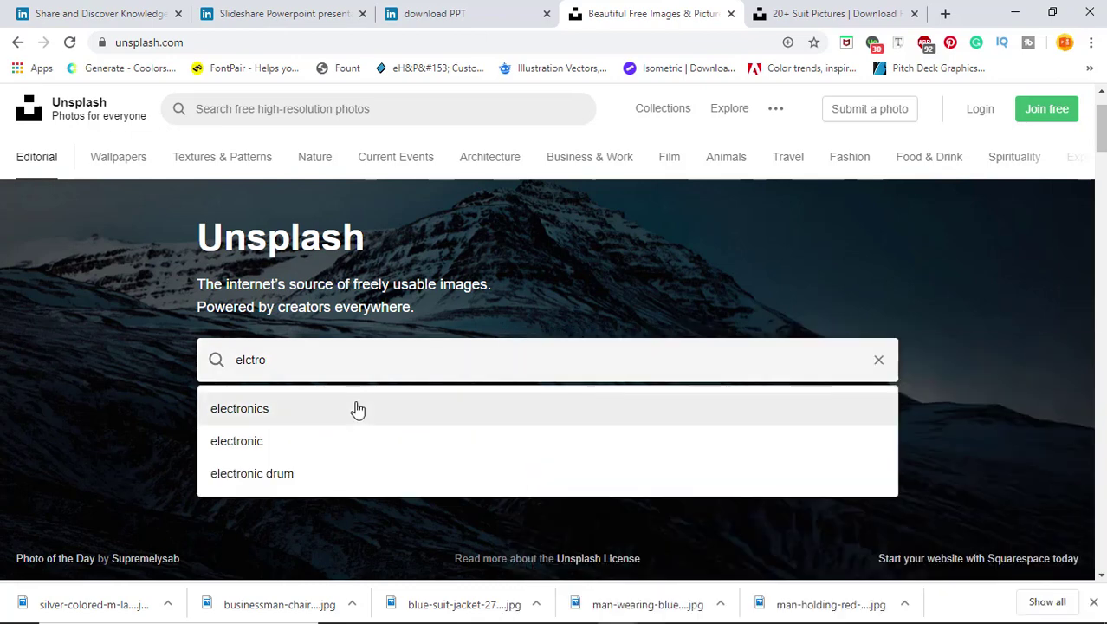
pyautogui.click(357, 408)
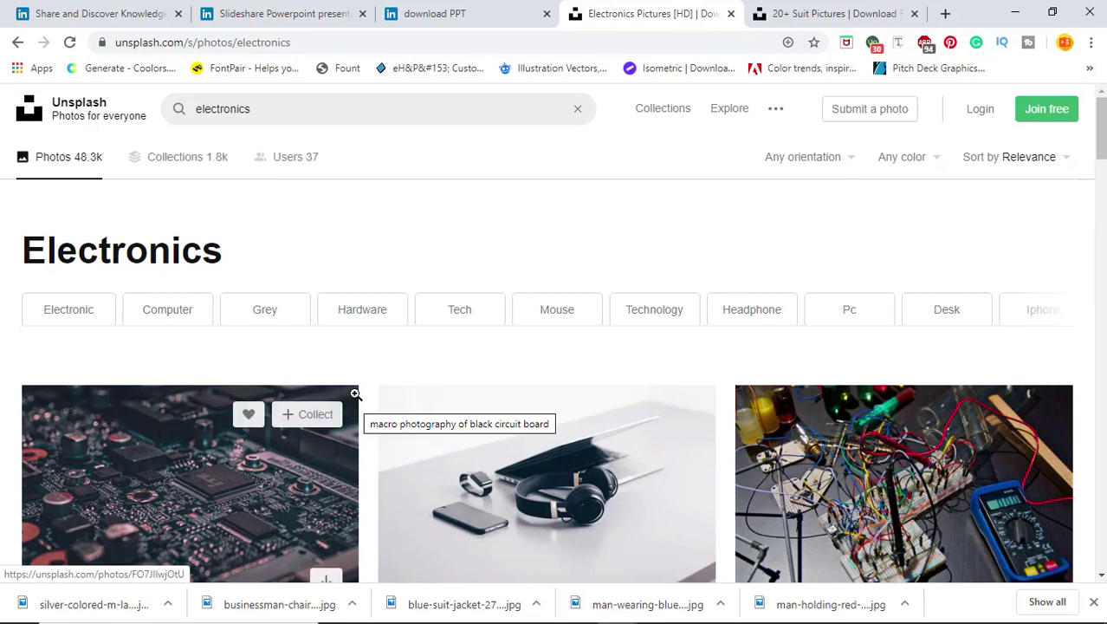
# Download the flatlay photo of black wireless headphones on a yellow background from the Unsplash results.
pyautogui.scroll(-6, 383, 326)
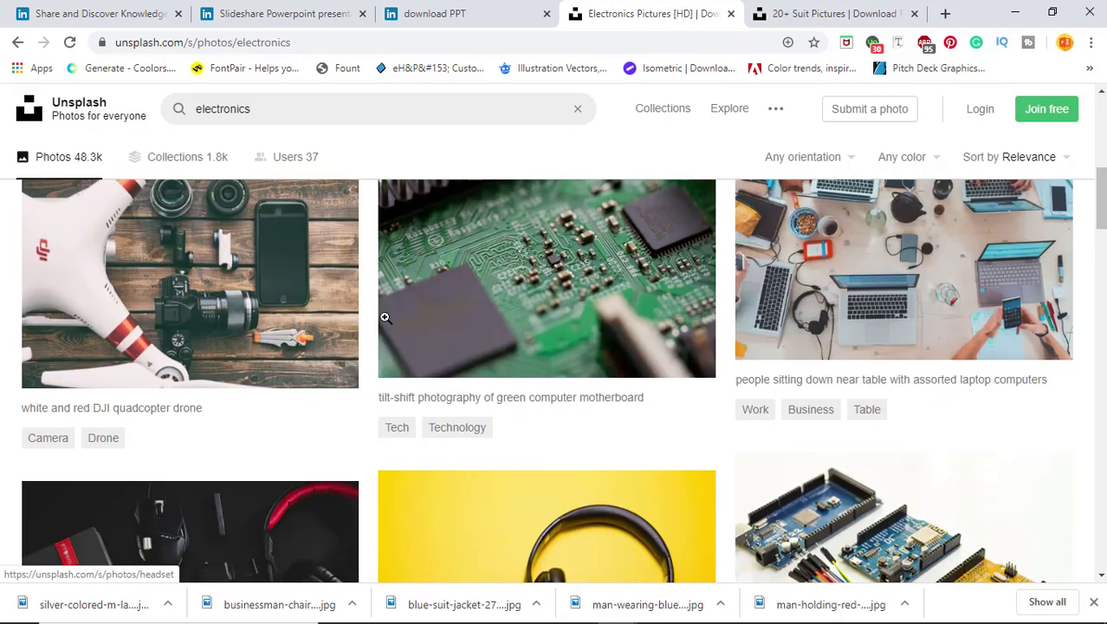
pyautogui.scroll(-3, 385, 317)
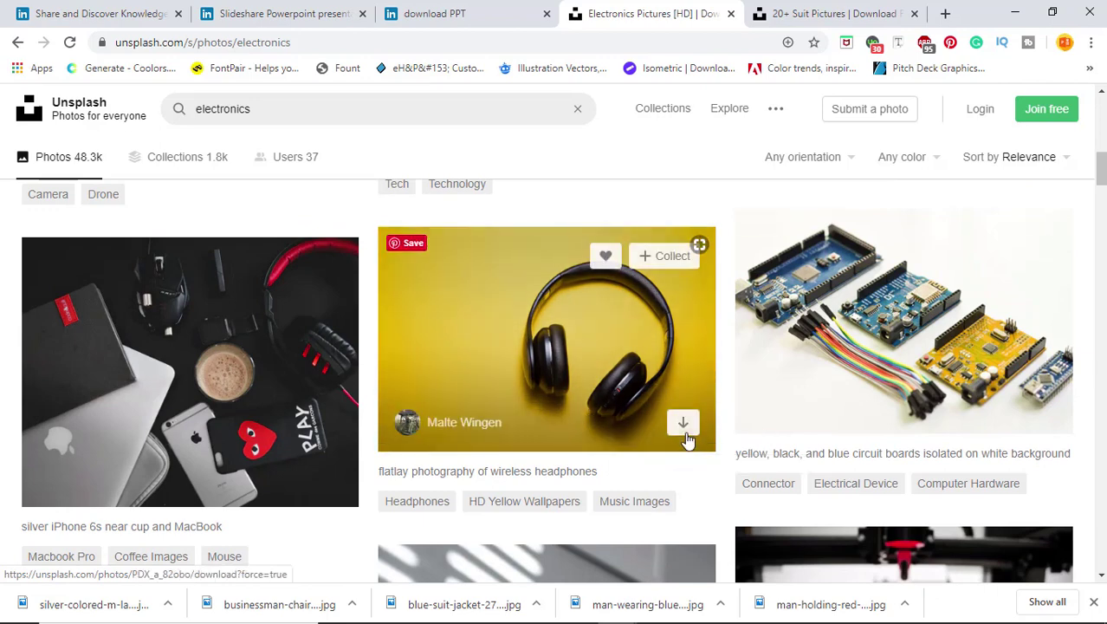
pyautogui.click(684, 425)
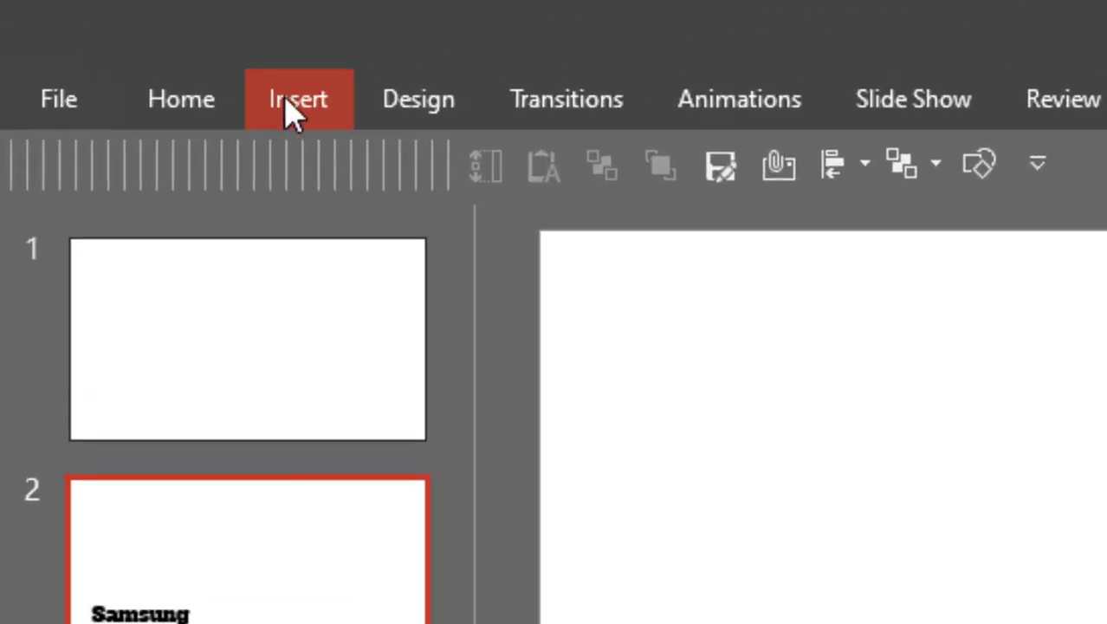
# Switch to PowerPoint and insert the downloaded yellow headphone photo from the Downloads folder onto slide 2.
pyautogui.click(286, 102)
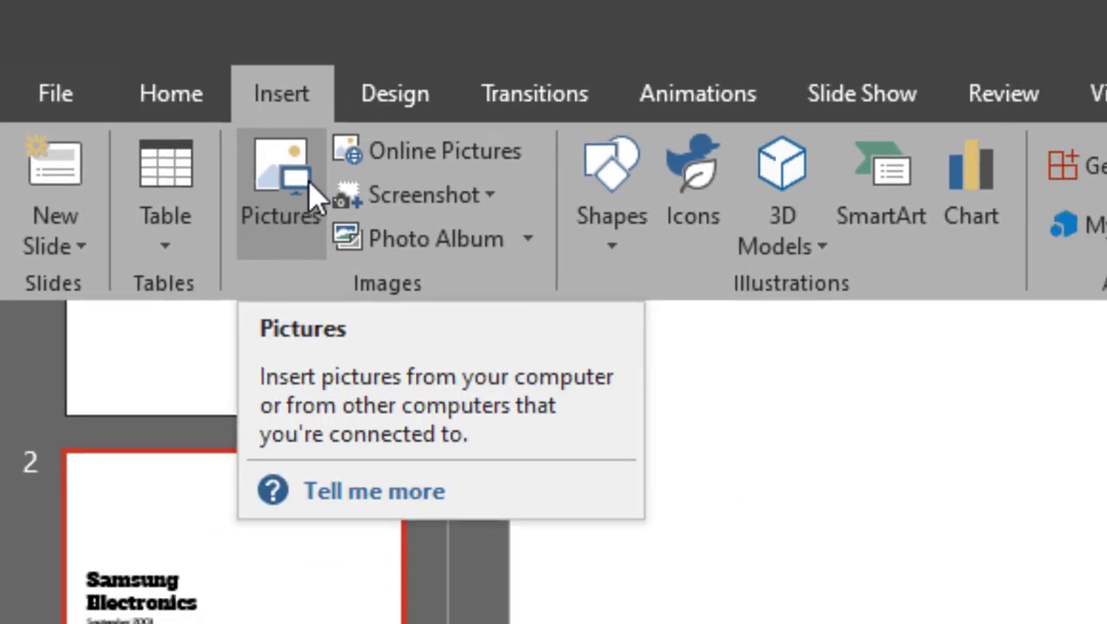
pyautogui.click(330, 201)
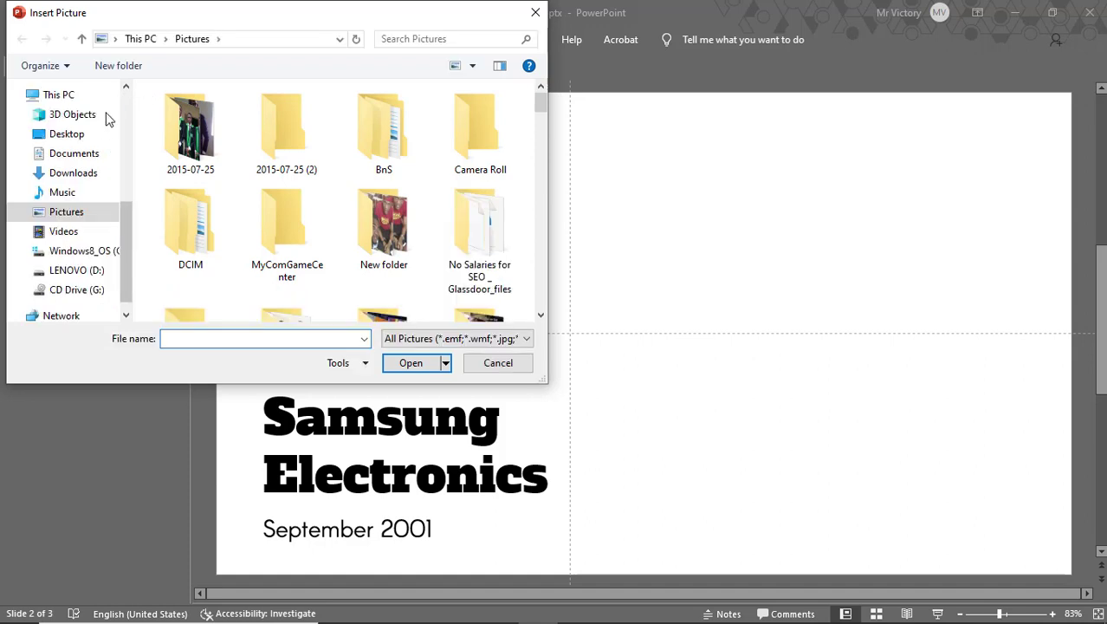
pyautogui.click(68, 176)
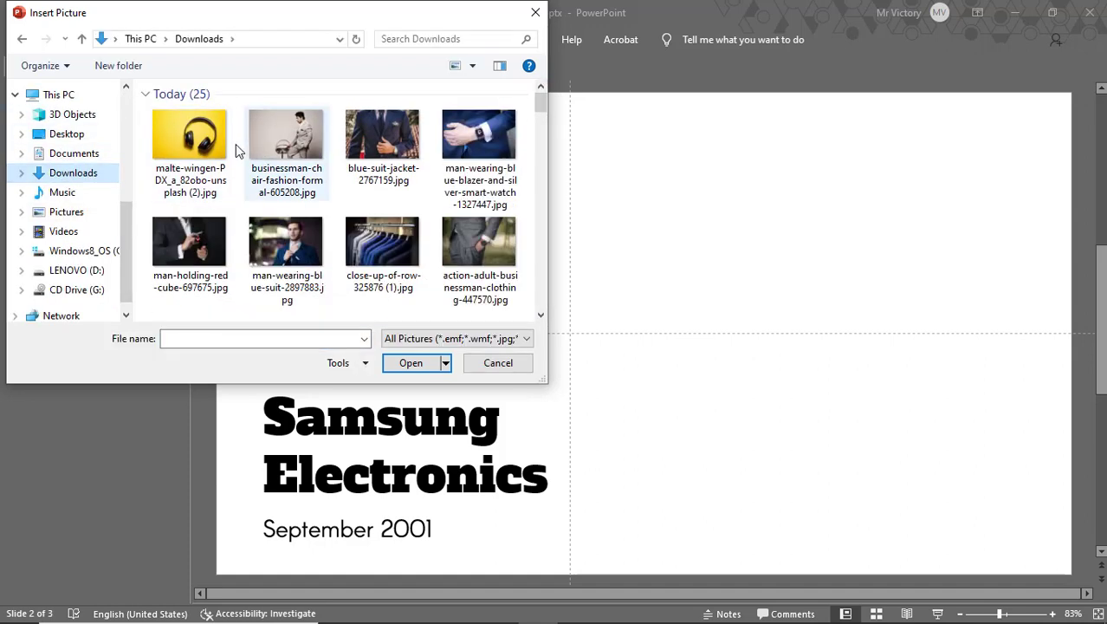
pyautogui.click(217, 169)
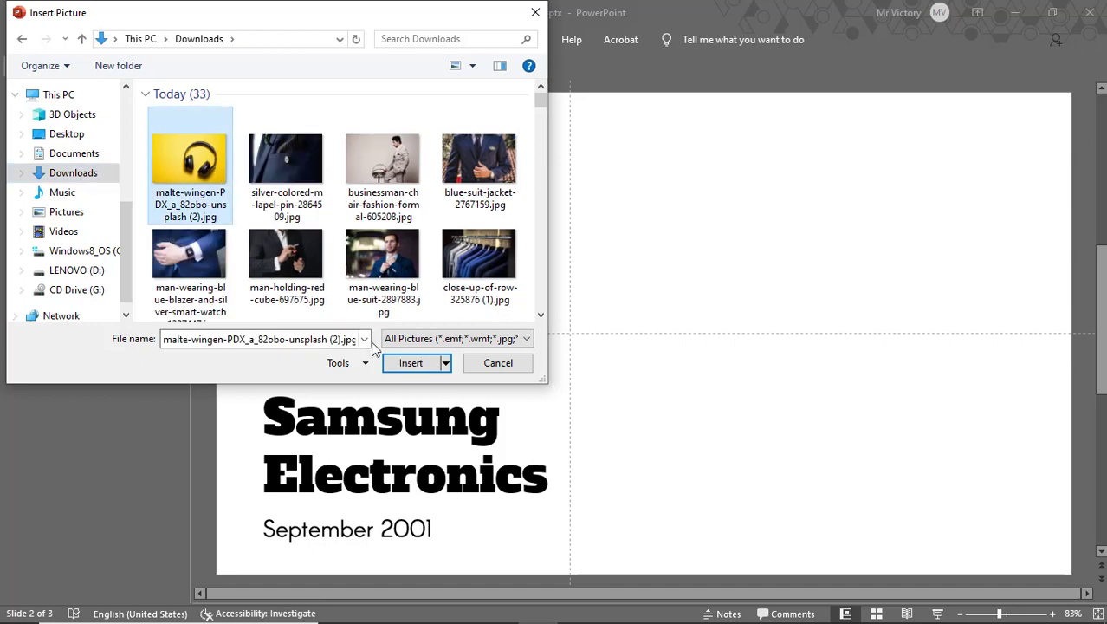
pyautogui.click(386, 364)
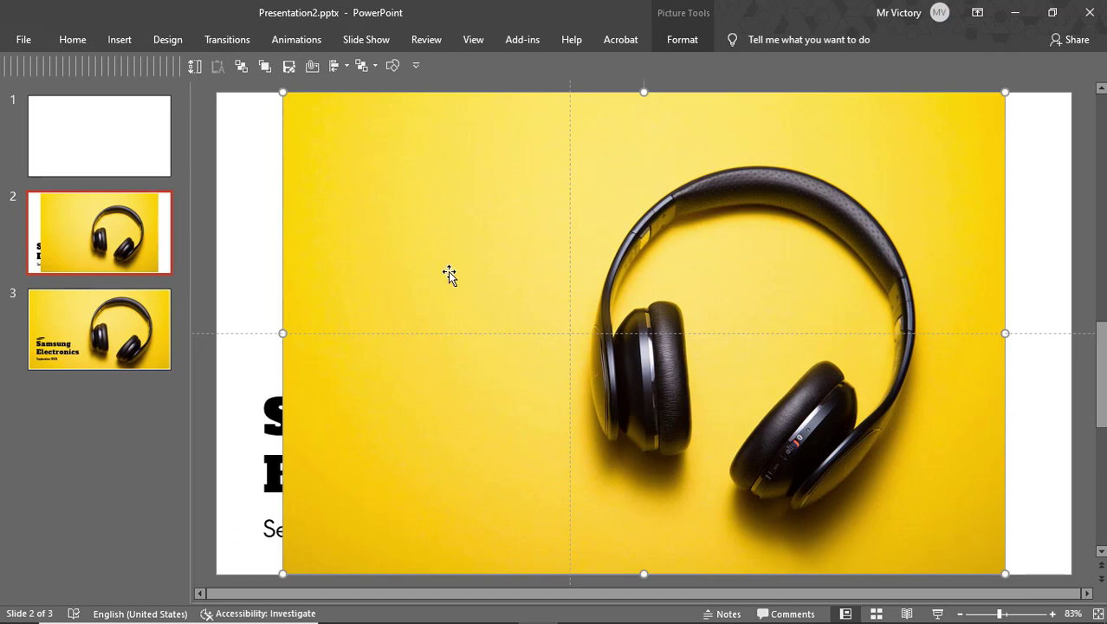
# Extend the headphone picture's crop frame to the slide's left and right edges, making it 13.33" wide.
pyautogui.click(663, 41)
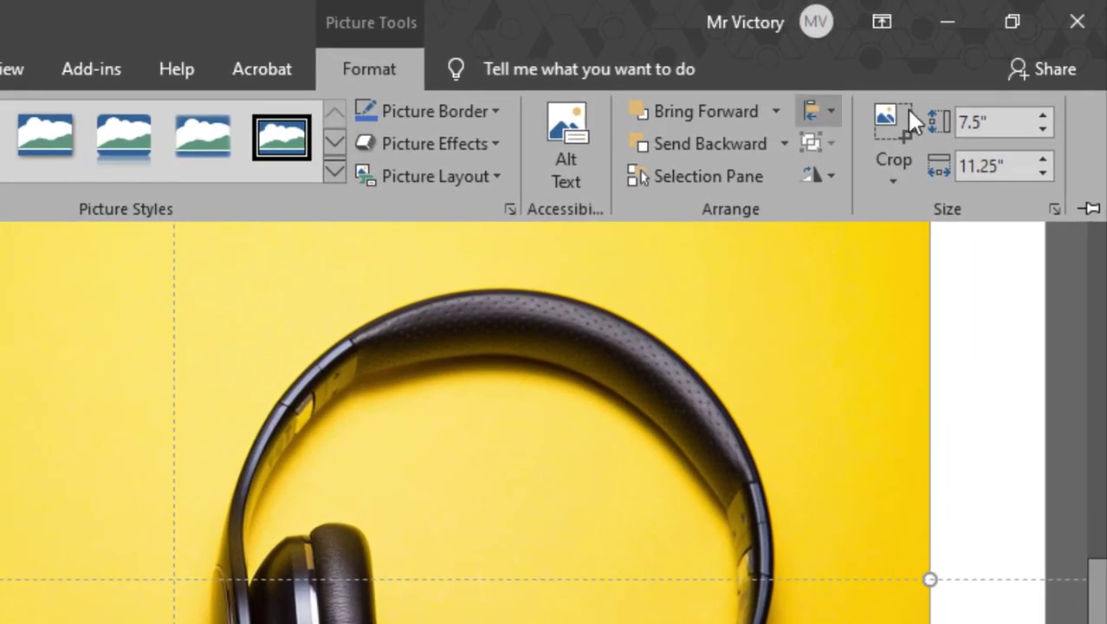
pyautogui.click(902, 127)
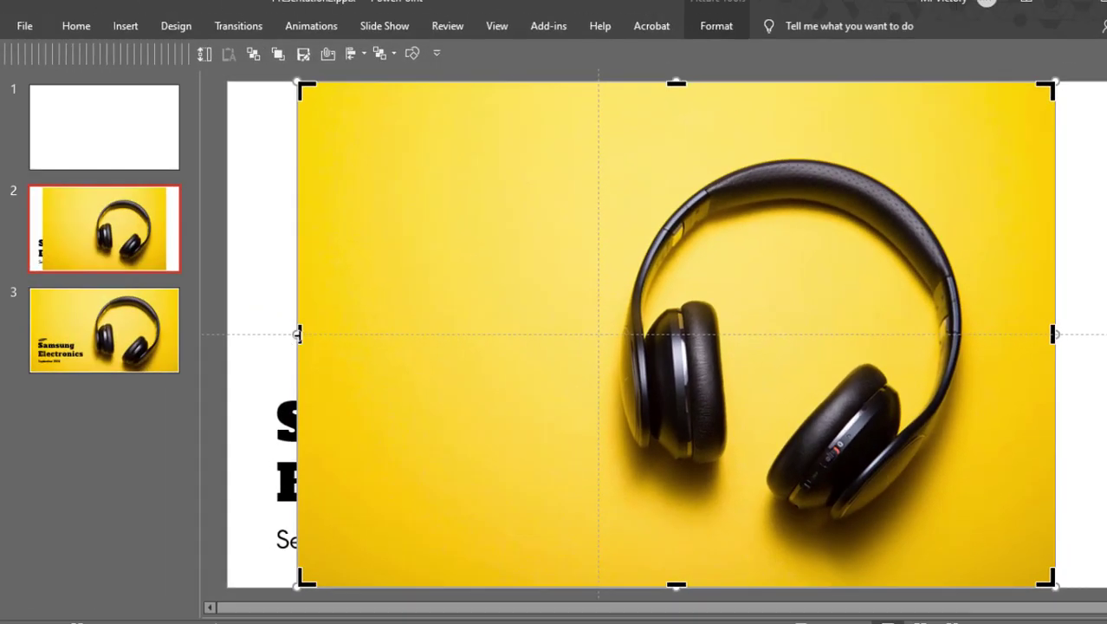
pyautogui.moveTo(298, 334); pyautogui.dragTo(218, 328)
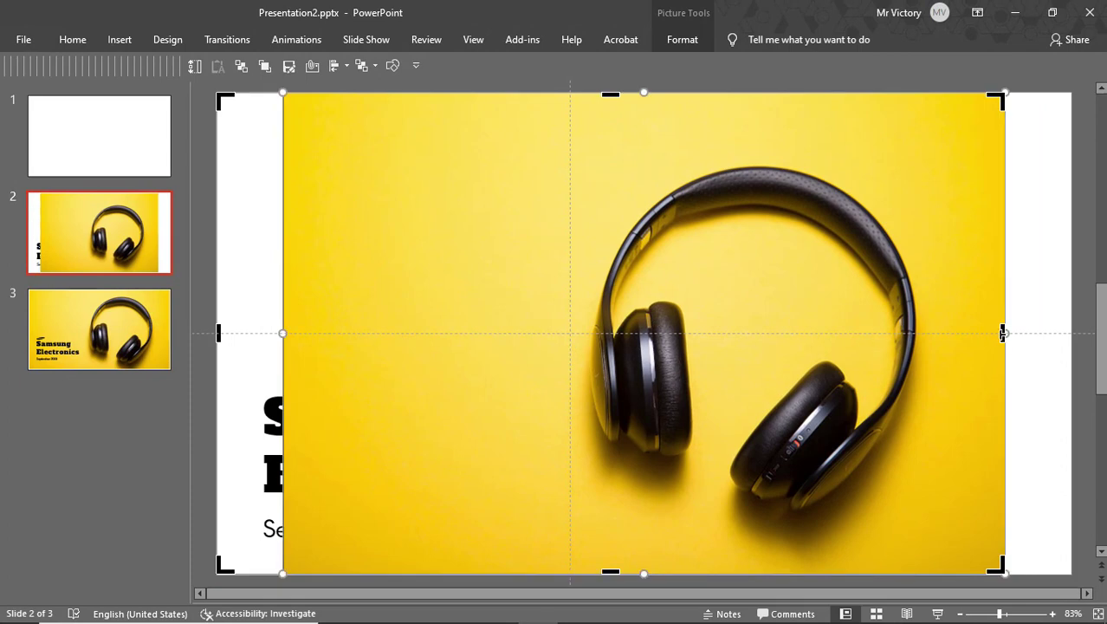
pyautogui.moveTo(1003, 333); pyautogui.dragTo(1071, 327)
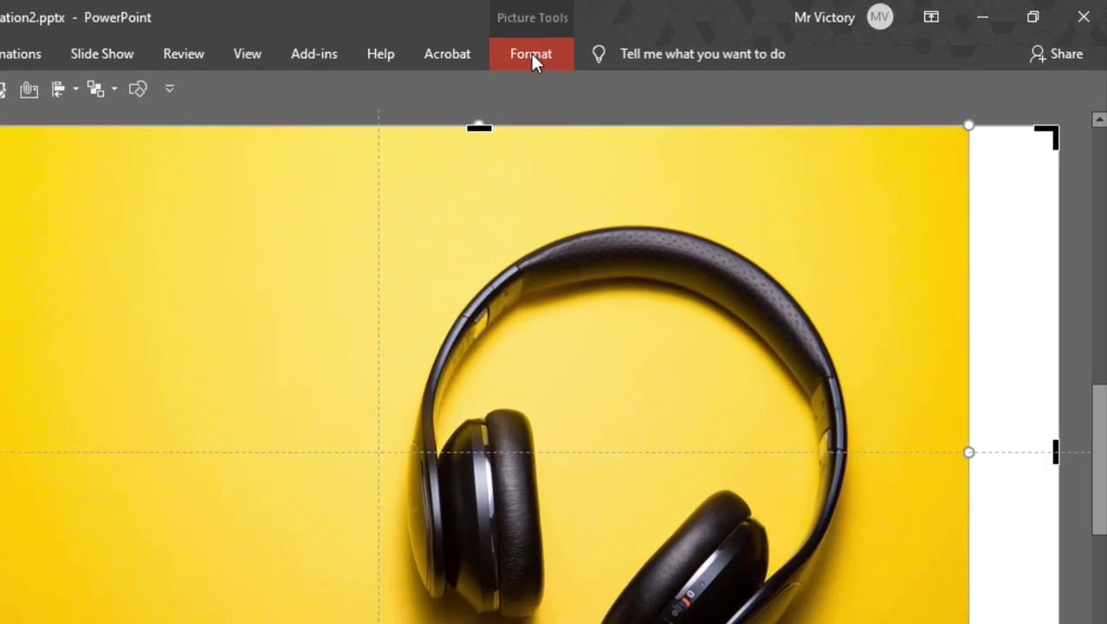
# Apply the Fill crop option so the headphone picture covers the whole crop frame, and finish cropping.
pyautogui.click(532, 54)
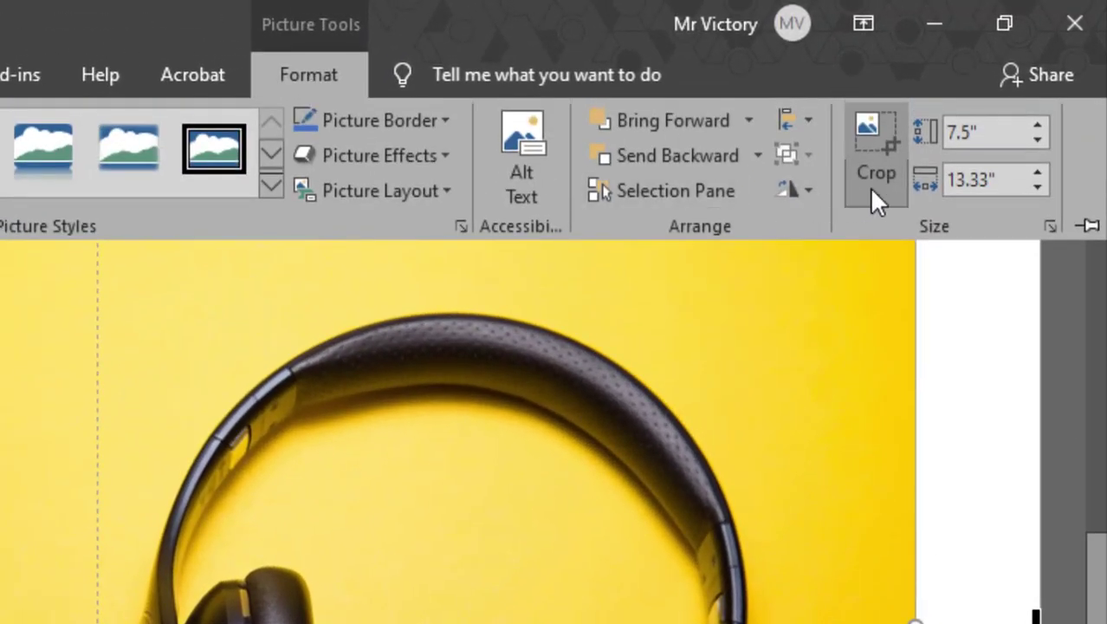
pyautogui.click(876, 198)
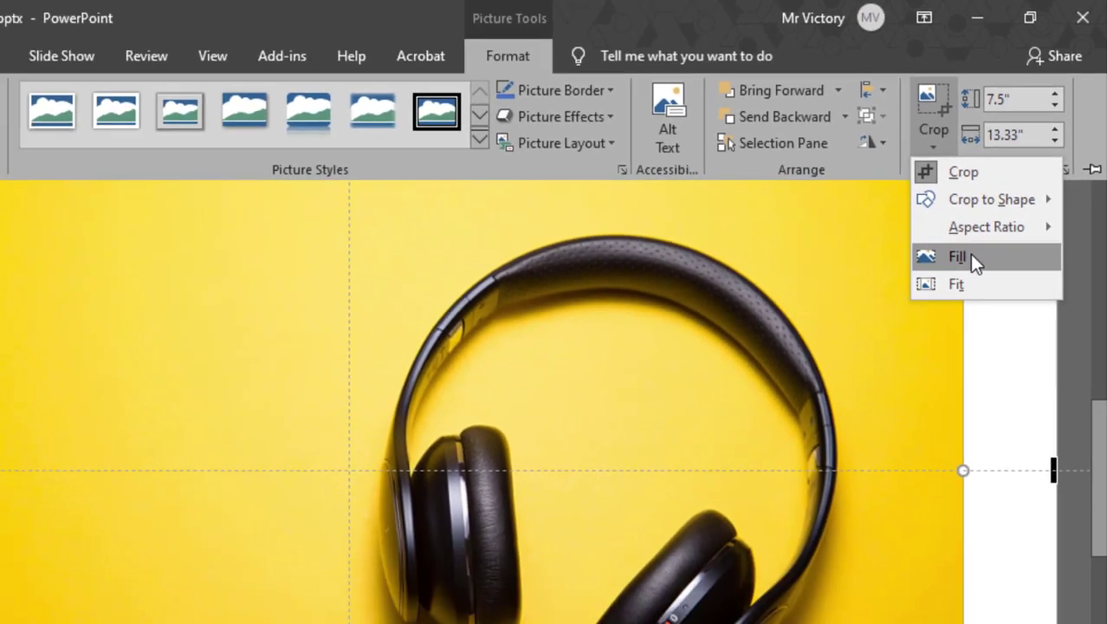
pyautogui.click(924, 338)
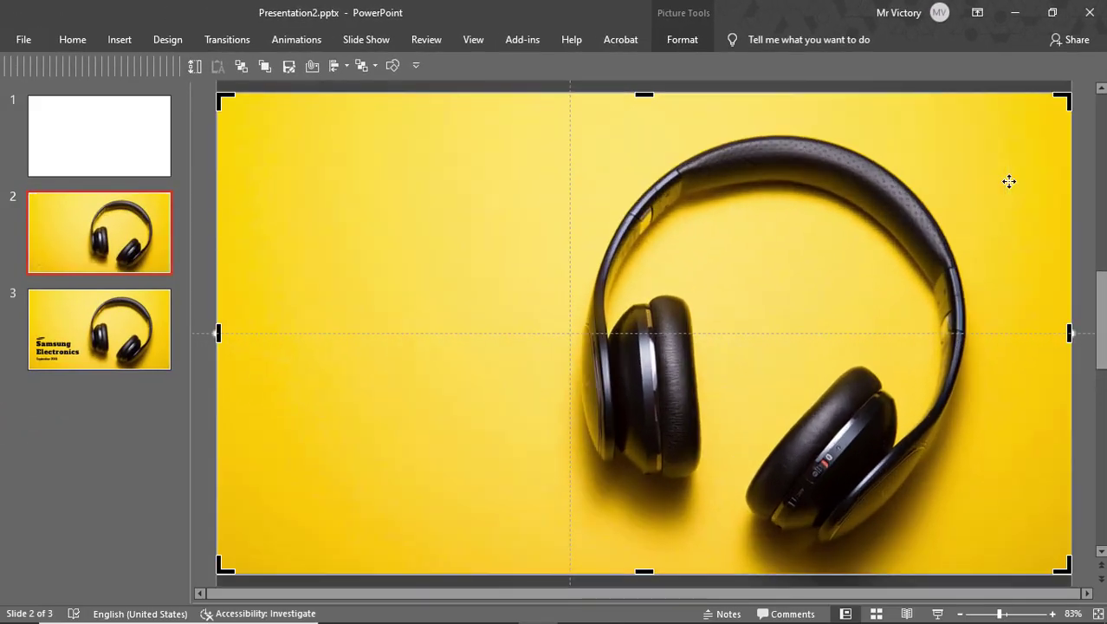
pyautogui.click(1090, 243)
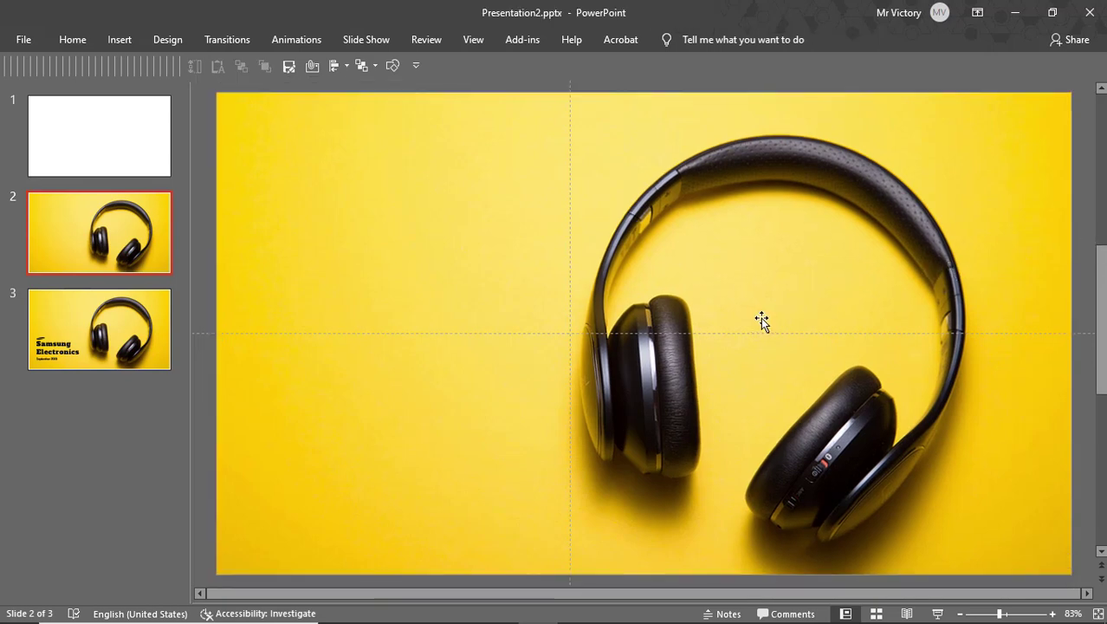
# Send the headphone picture behind the "Samsung Electronics" title and the date text, and collapse the ribbon.
pyautogui.click(762, 321)
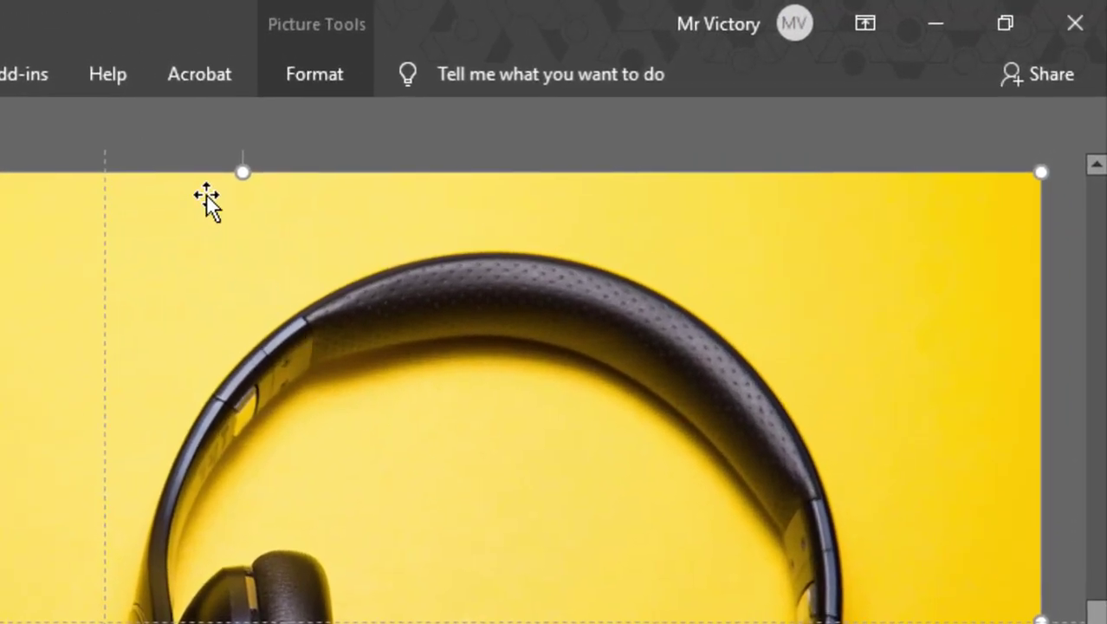
pyautogui.click(288, 78)
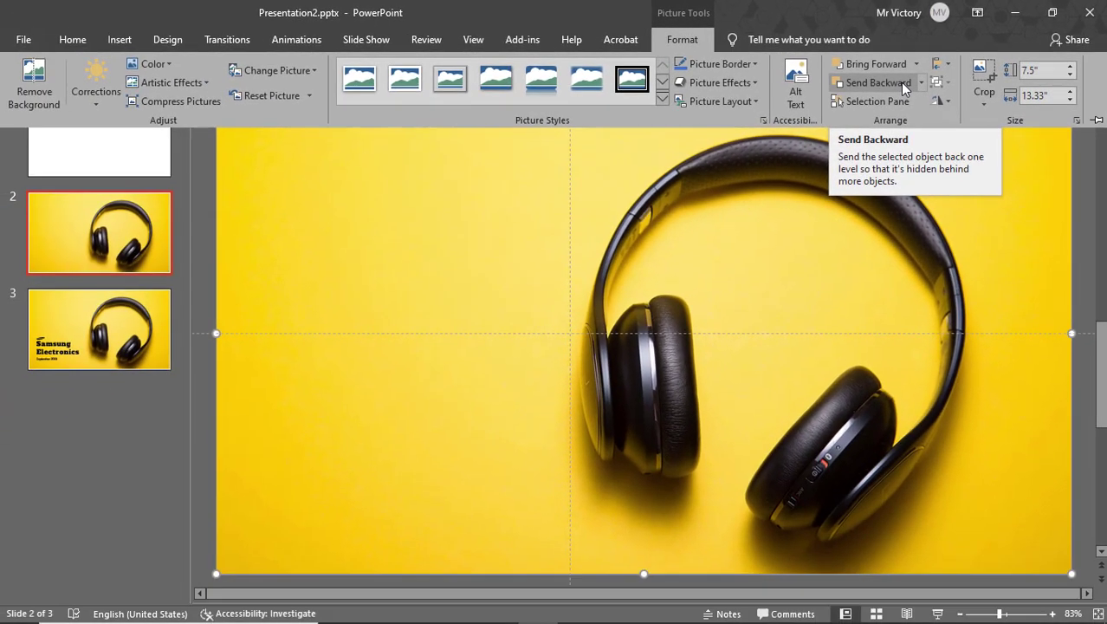
pyautogui.click(728, 154)
pyautogui.click(900, 82)
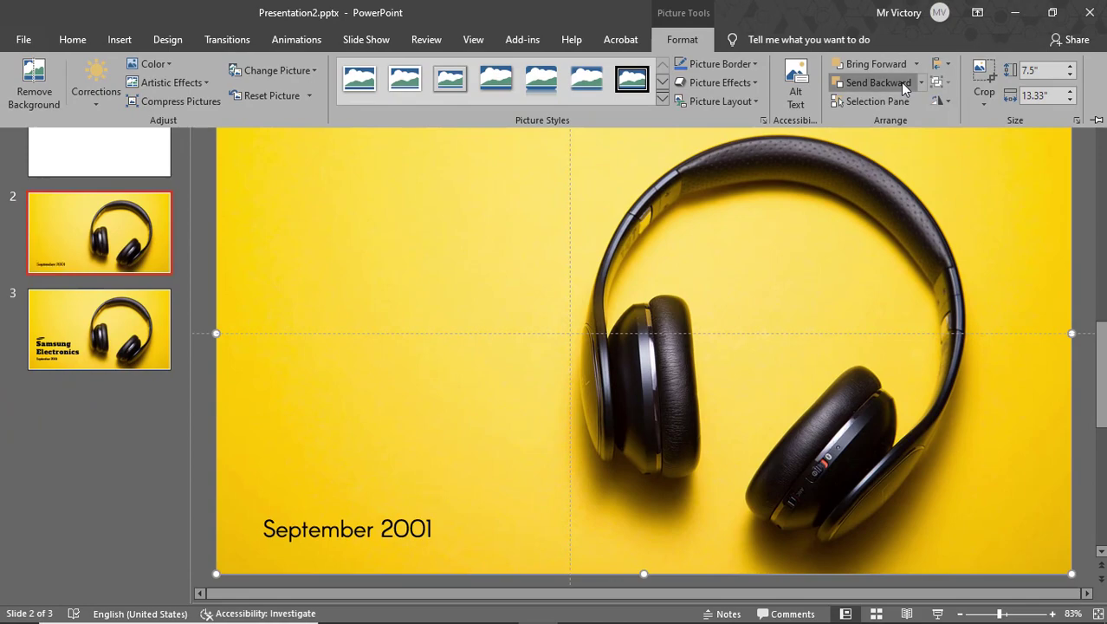
pyautogui.click(917, 65)
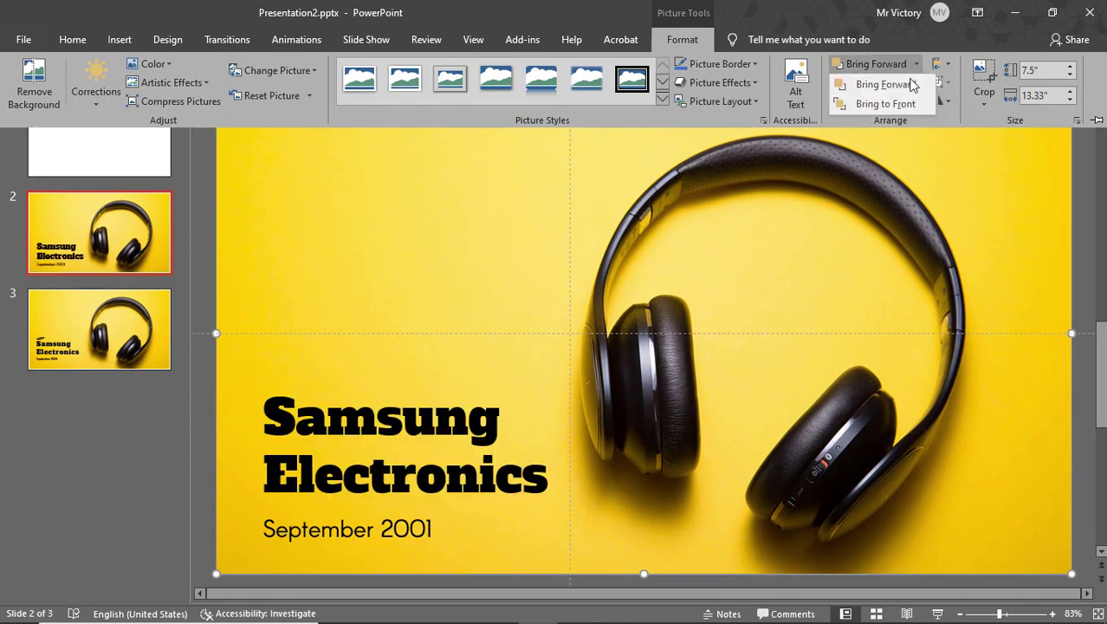
pyautogui.click(907, 103)
pyautogui.click(920, 84)
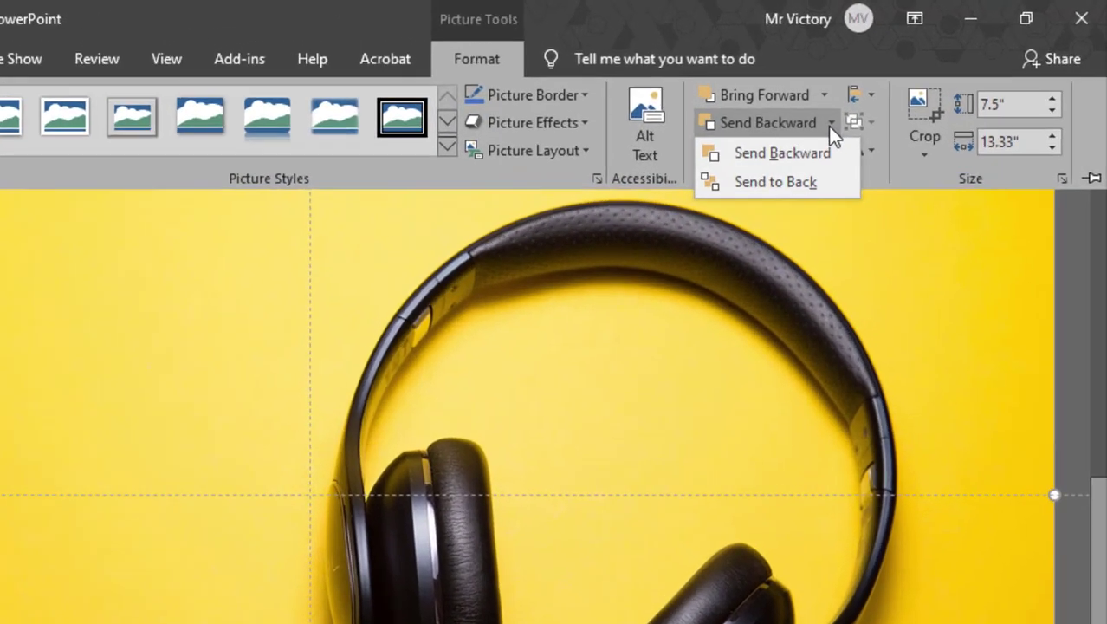
pyautogui.click(892, 125)
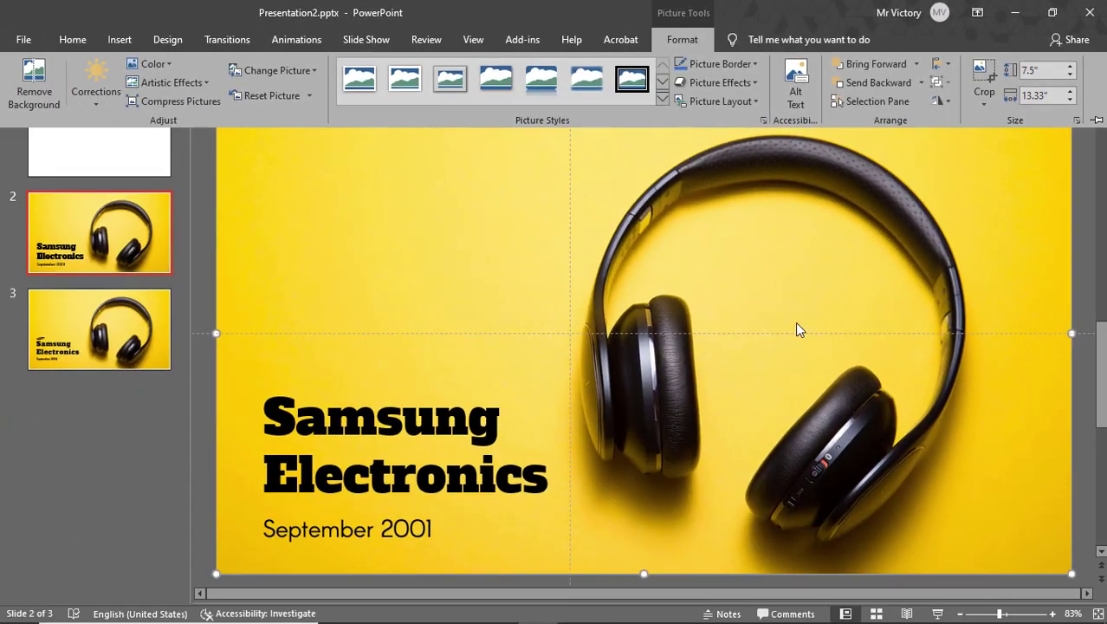
pyautogui.hotkey('ctrl', 'F1')
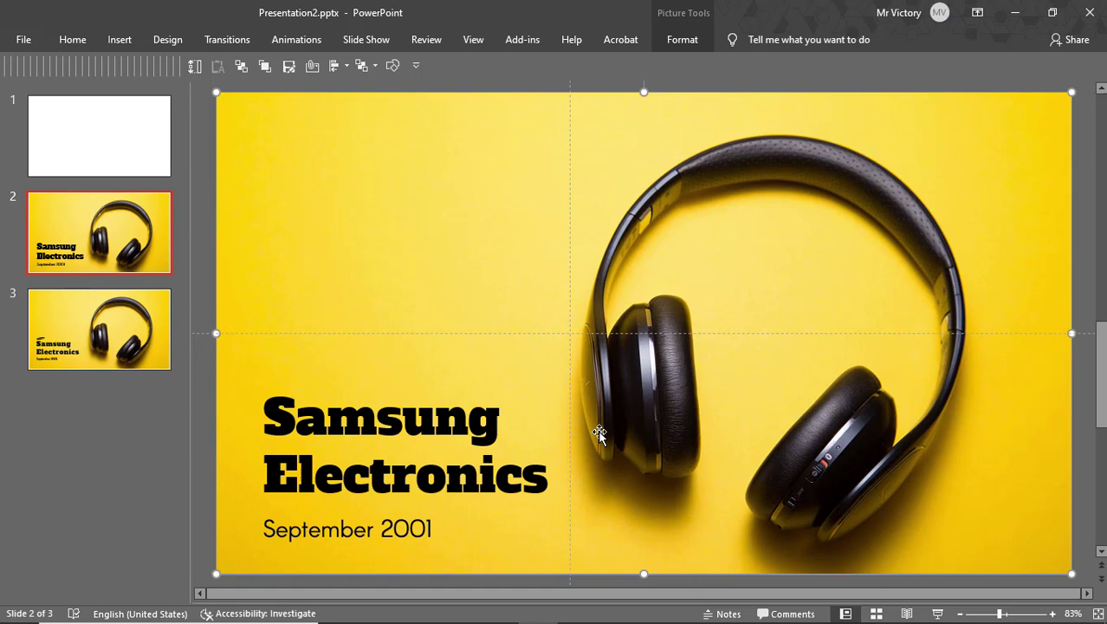
# Reduce the "Samsung Electronics" title to 48 pt and move it slightly left, close above the date.
pyautogui.click(482, 522)
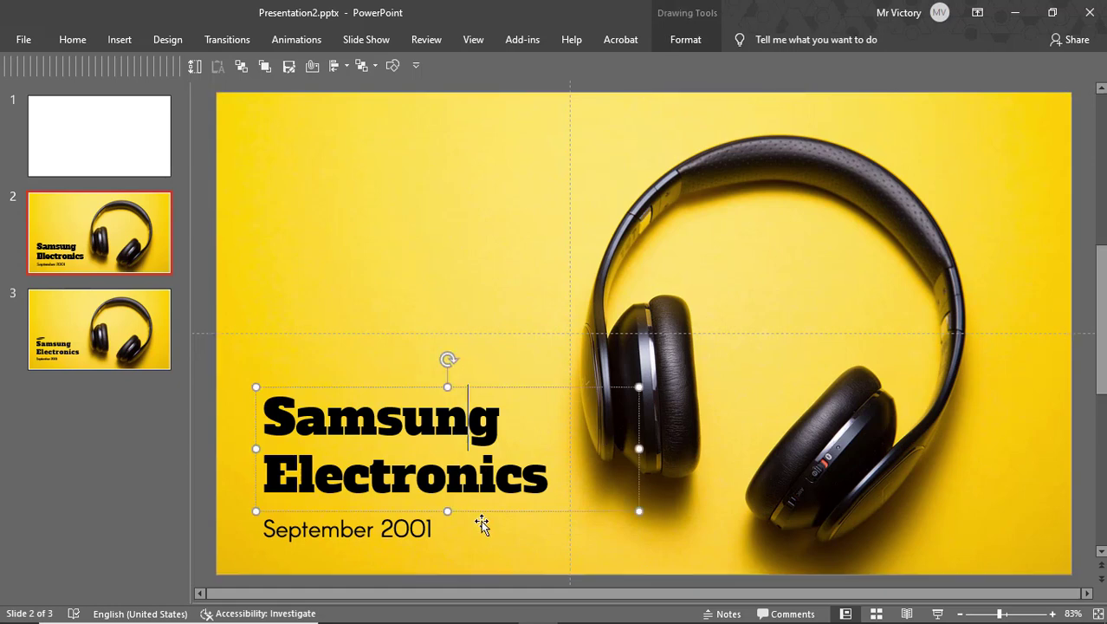
pyautogui.moveTo(482, 522); pyautogui.dragTo(465, 510)
pyautogui.click(547, 477)
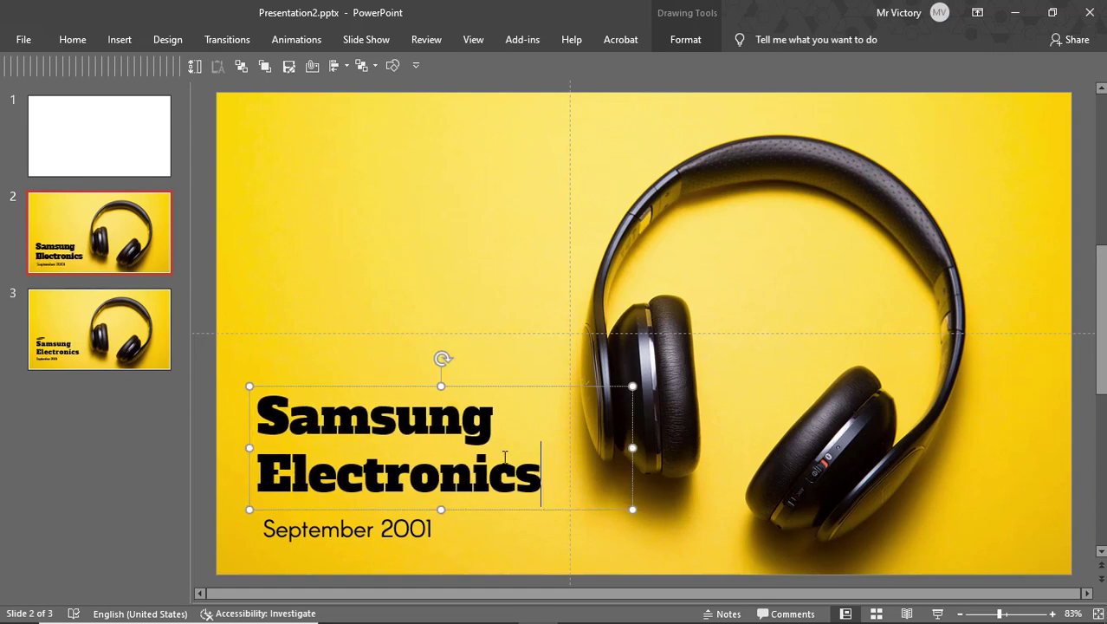
pyautogui.moveTo(547, 476); pyautogui.dragTo(258, 401)
pyautogui.click(483, 373)
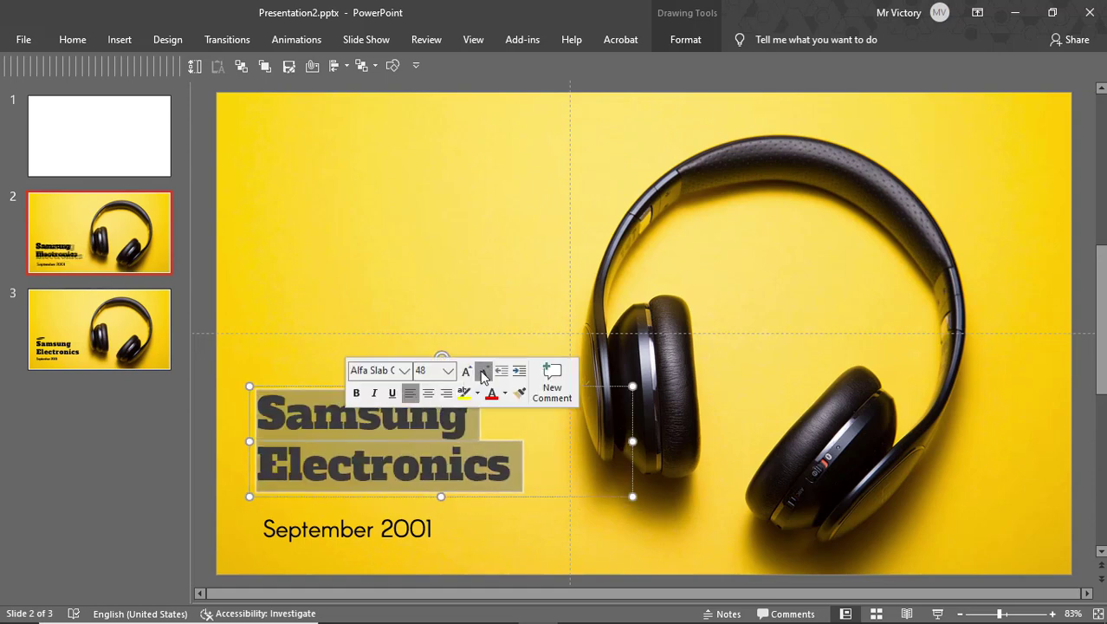
pyautogui.click(506, 500)
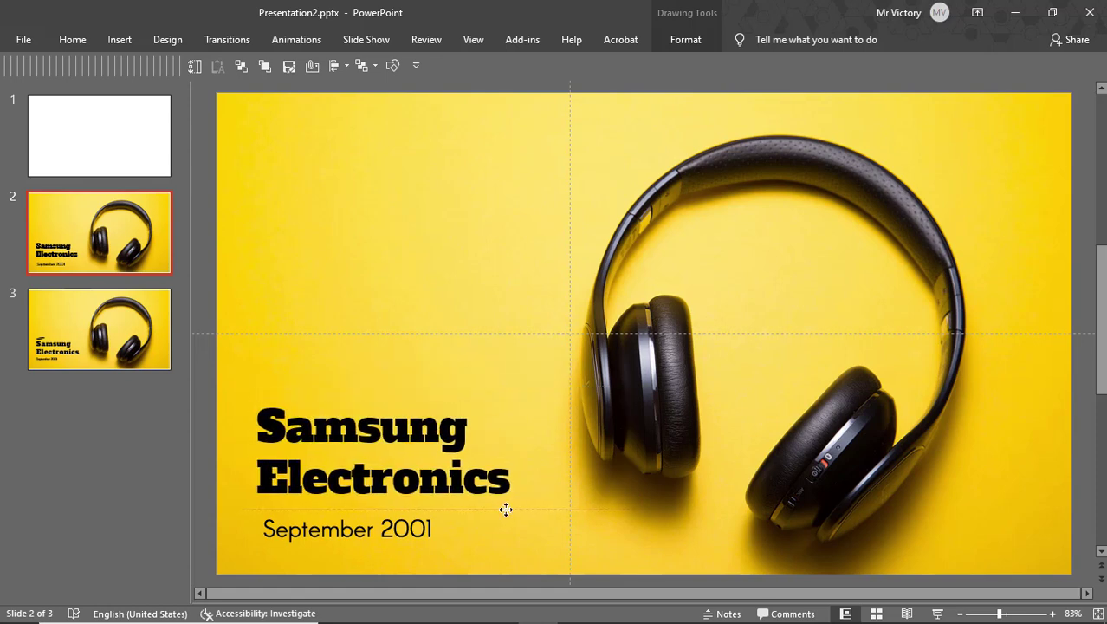
pyautogui.click(507, 509)
# Decrease the font size of the "September 2001" text by one increment.
pyautogui.click(436, 533)
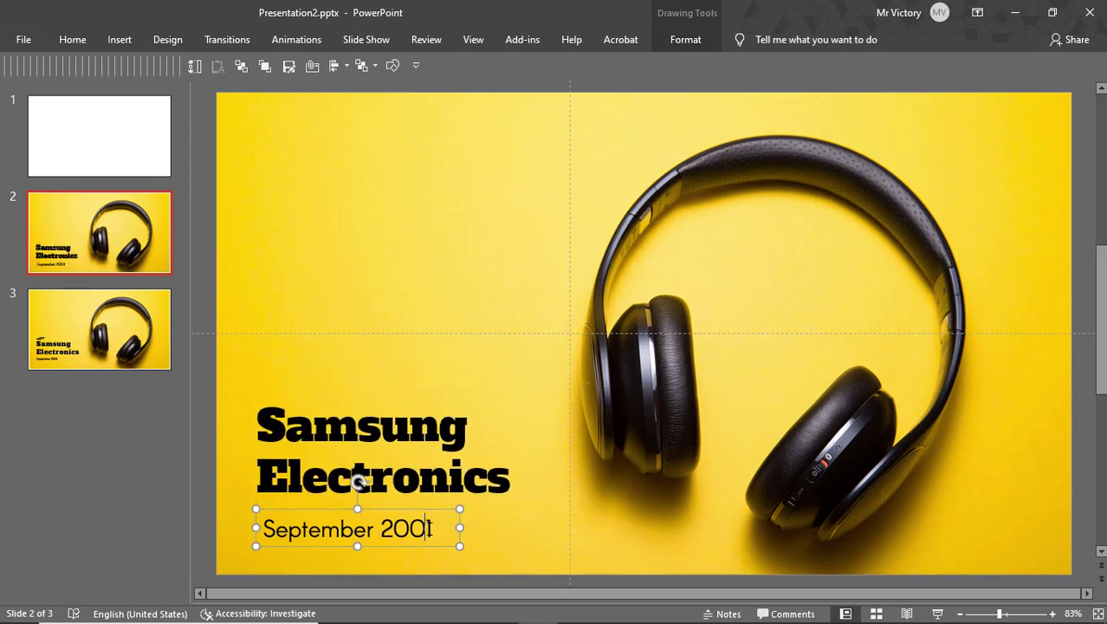
pyautogui.tripleClick(430, 528)
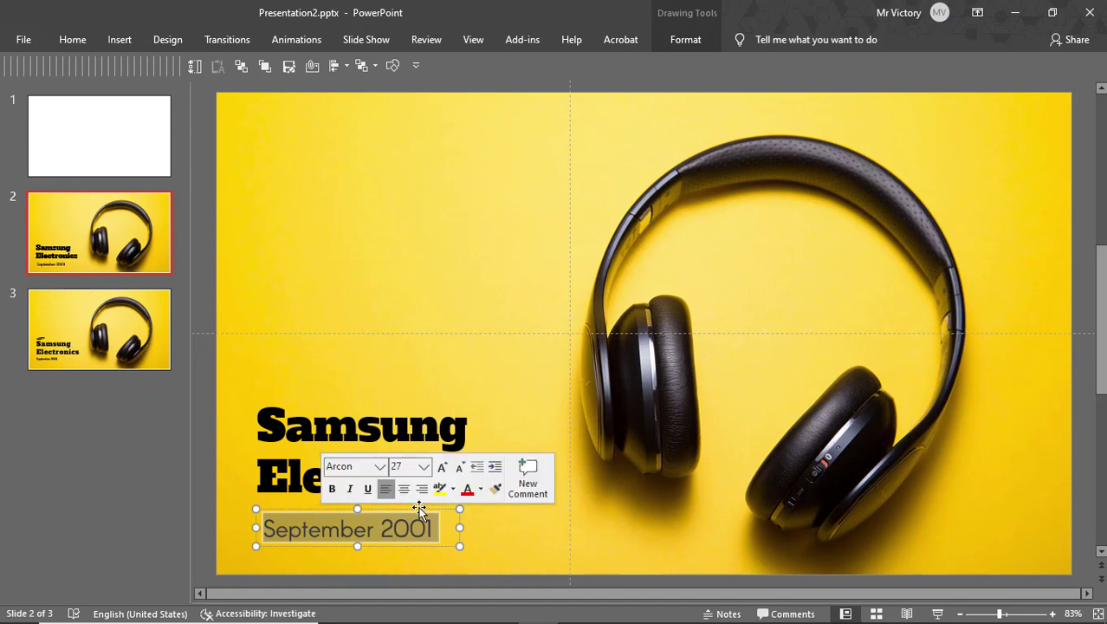
pyautogui.click(459, 466)
pyautogui.click(500, 545)
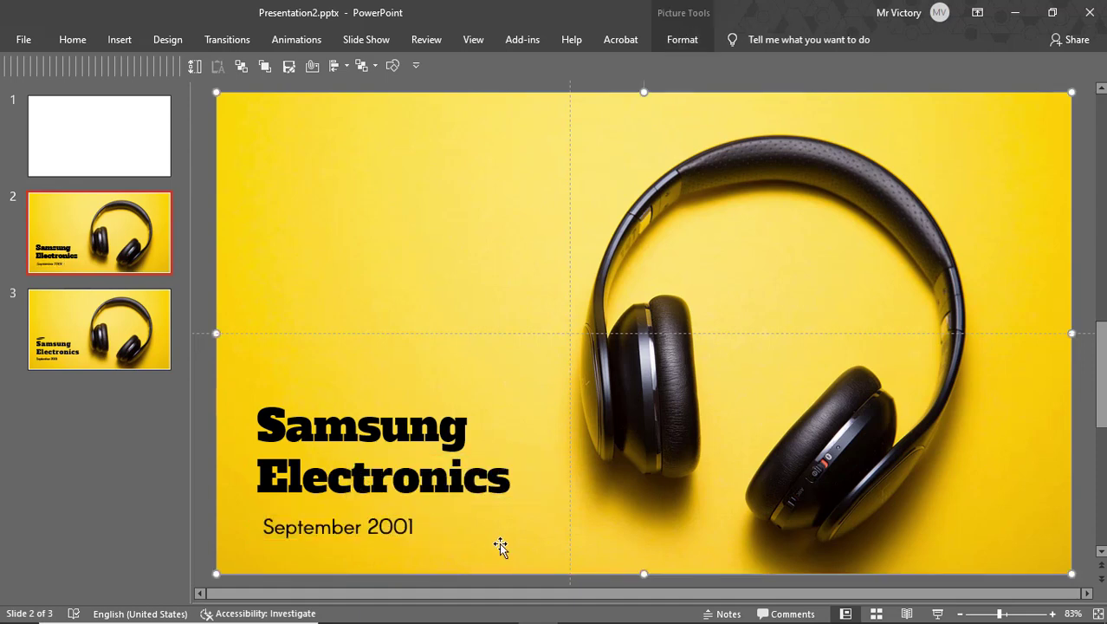
pyautogui.click(468, 504)
pyautogui.moveTo(458, 512)
pyautogui.mouseDown()
pyautogui.moveTo(467, 522)
pyautogui.moveTo(462, 513)
pyautogui.mouseUp()
pyautogui.click(486, 477)
pyautogui.click(516, 374)
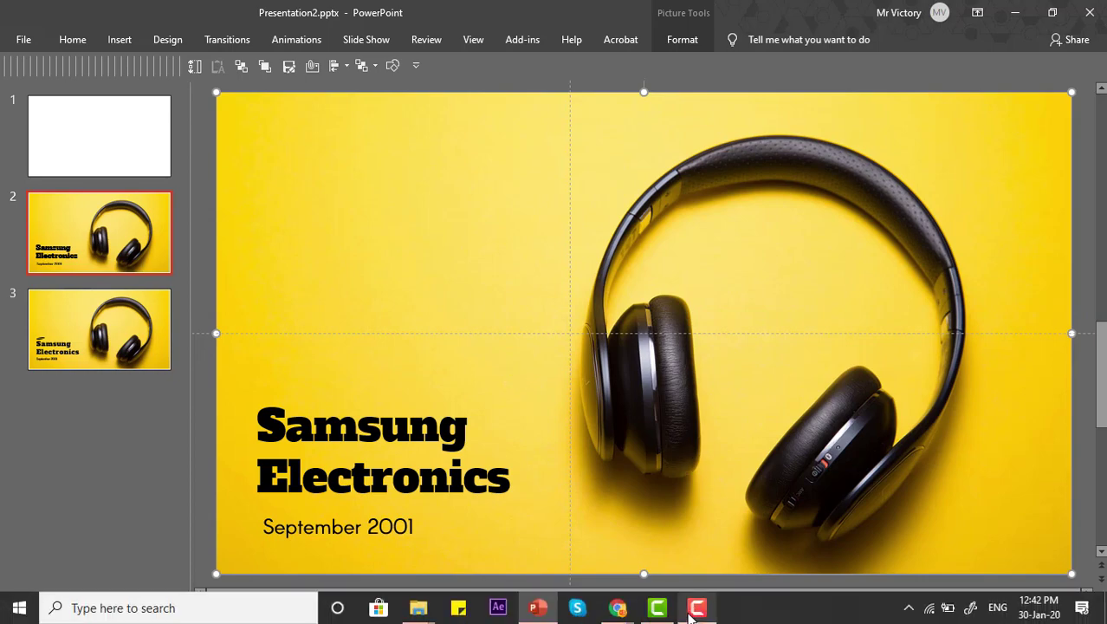
# Switch to Chrome and run a web search for "samsung logo" in a new tab.
pyautogui.moveTo(618, 613)
pyautogui.click(641, 556)
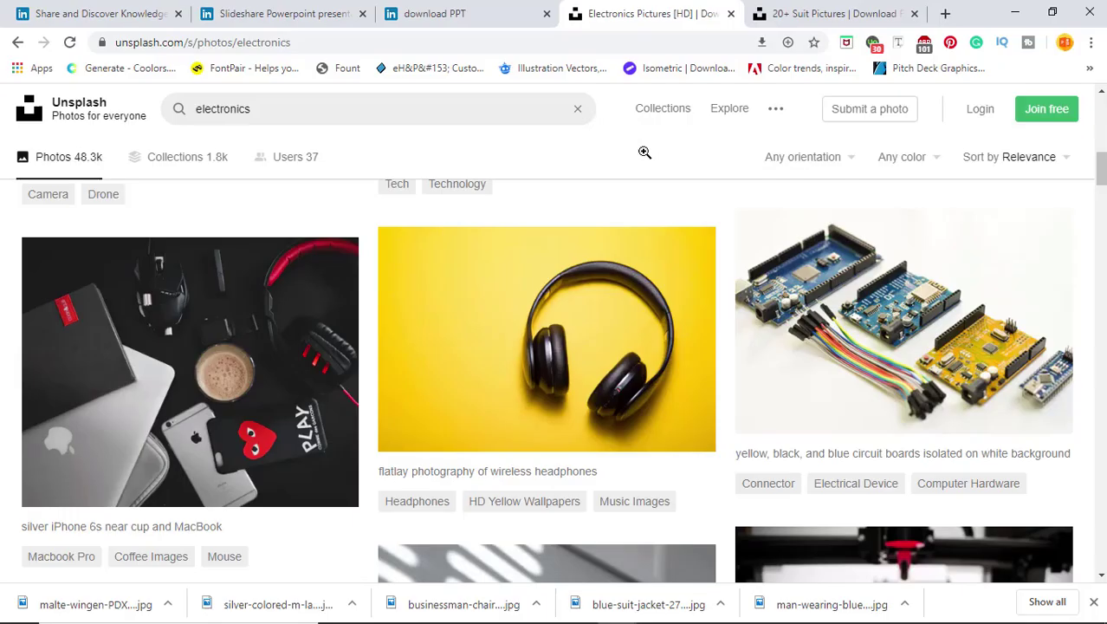
pyautogui.click(945, 15)
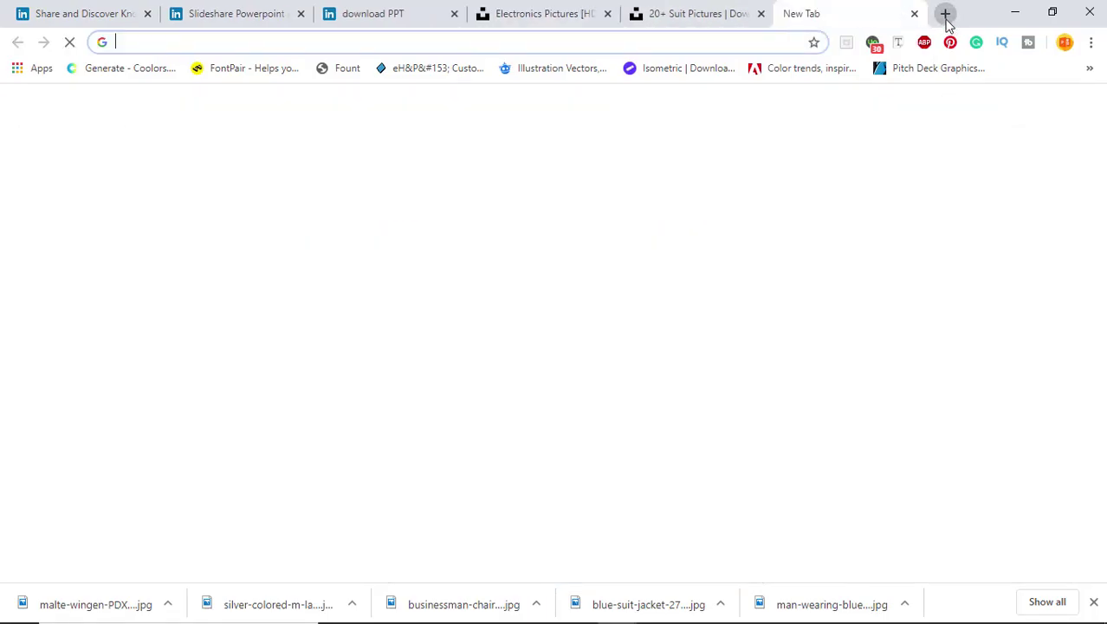
pyautogui.write('sa')
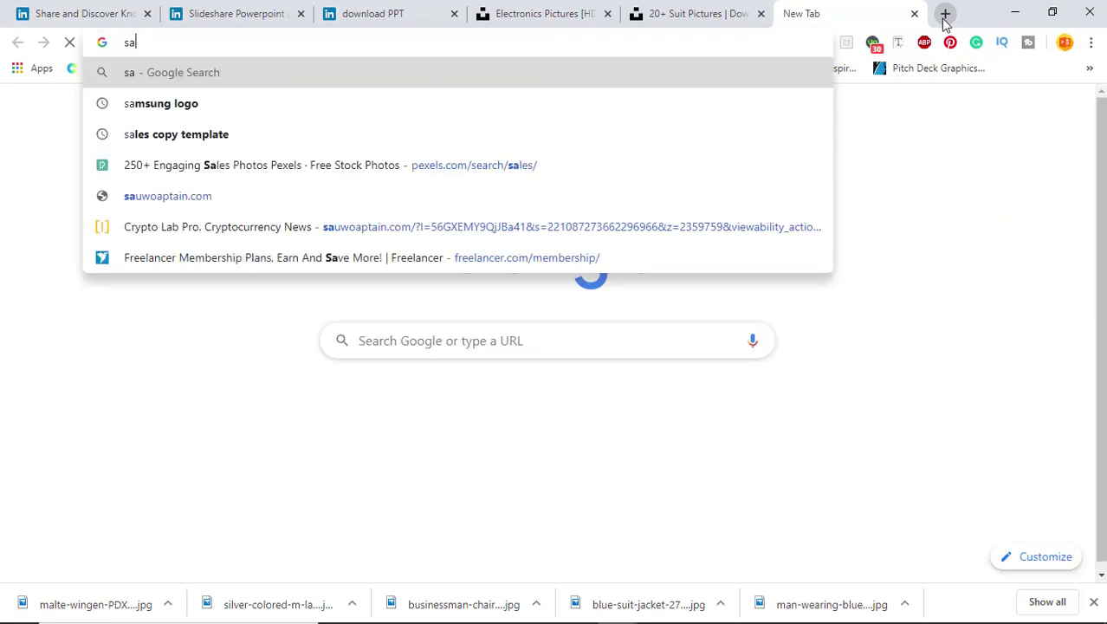
pyautogui.write('msung logo')
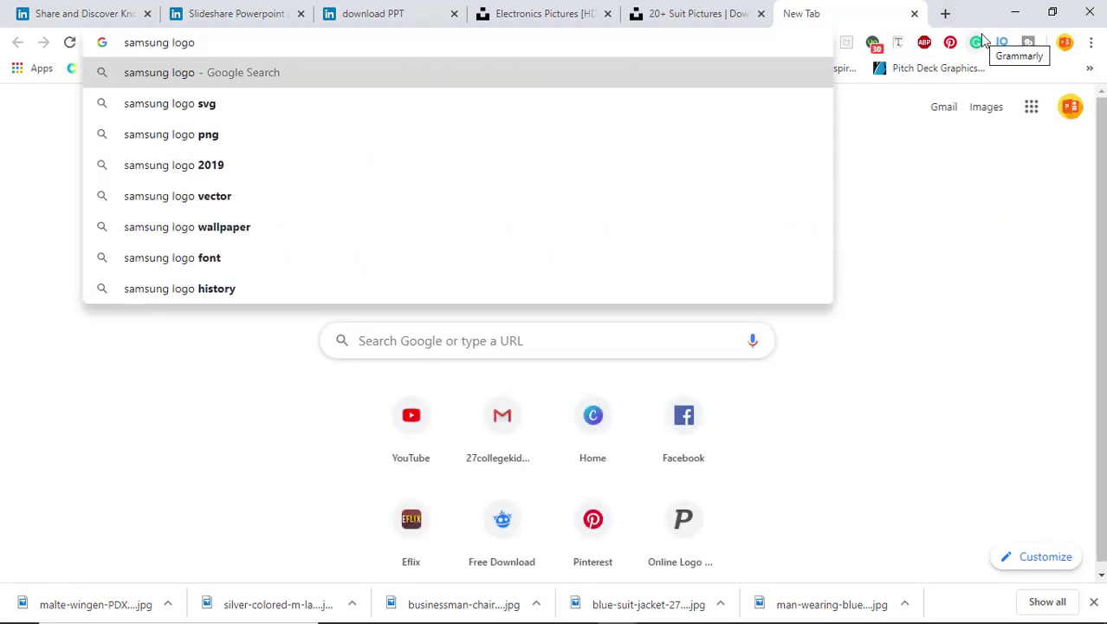
pyautogui.press('Return')
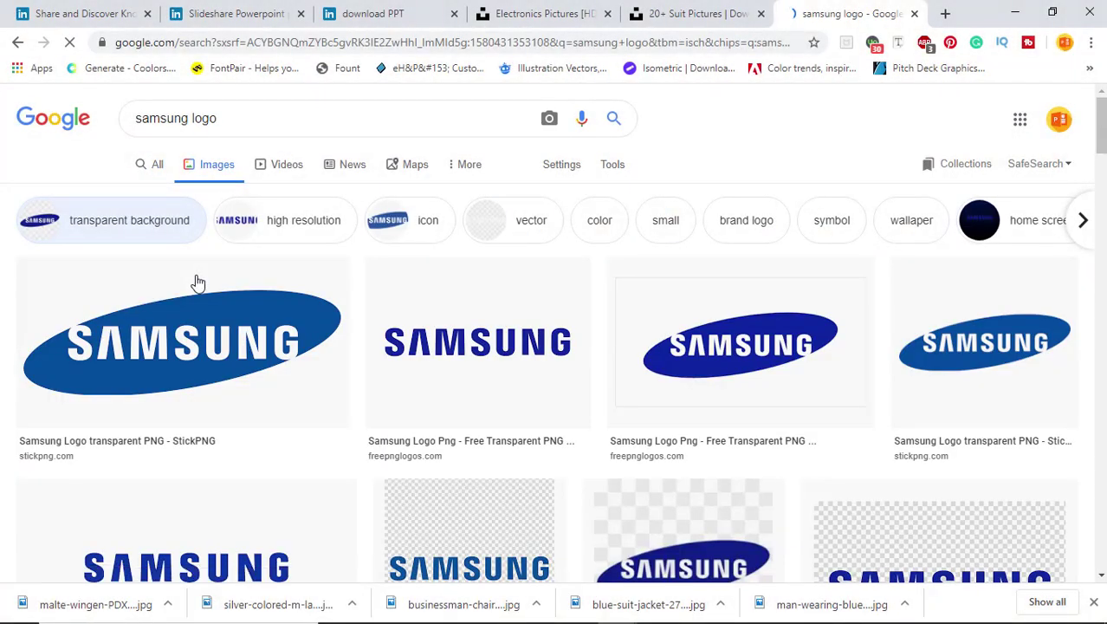
# Browse the transparent-background Samsung logo images in Chrome and open the black oval version with white lettering.
pyautogui.moveTo(561, 611)
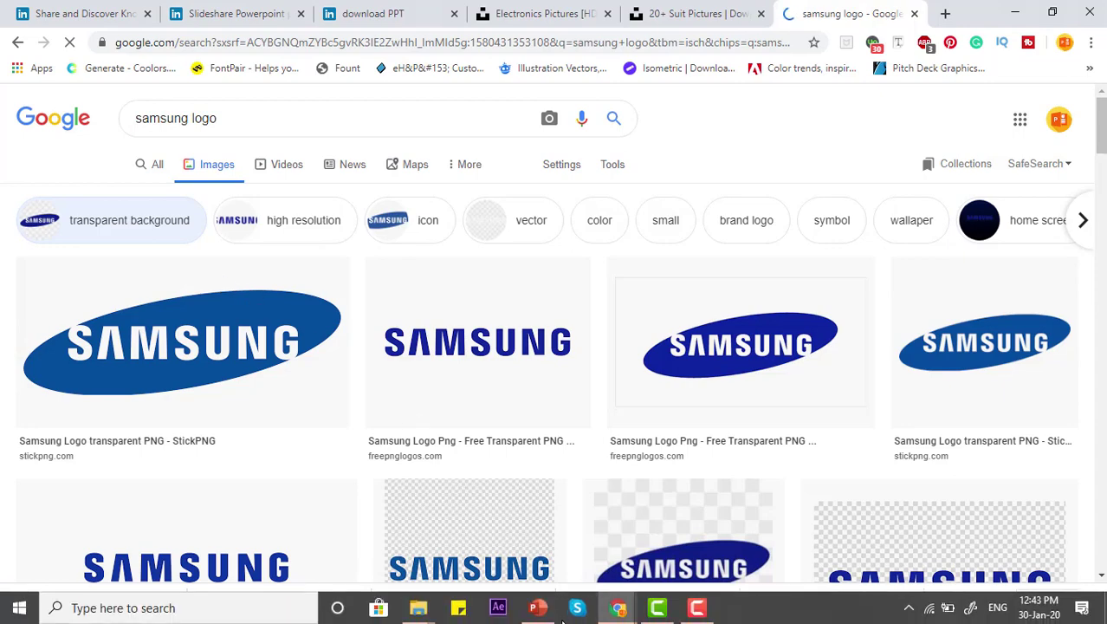
pyautogui.click(542, 557)
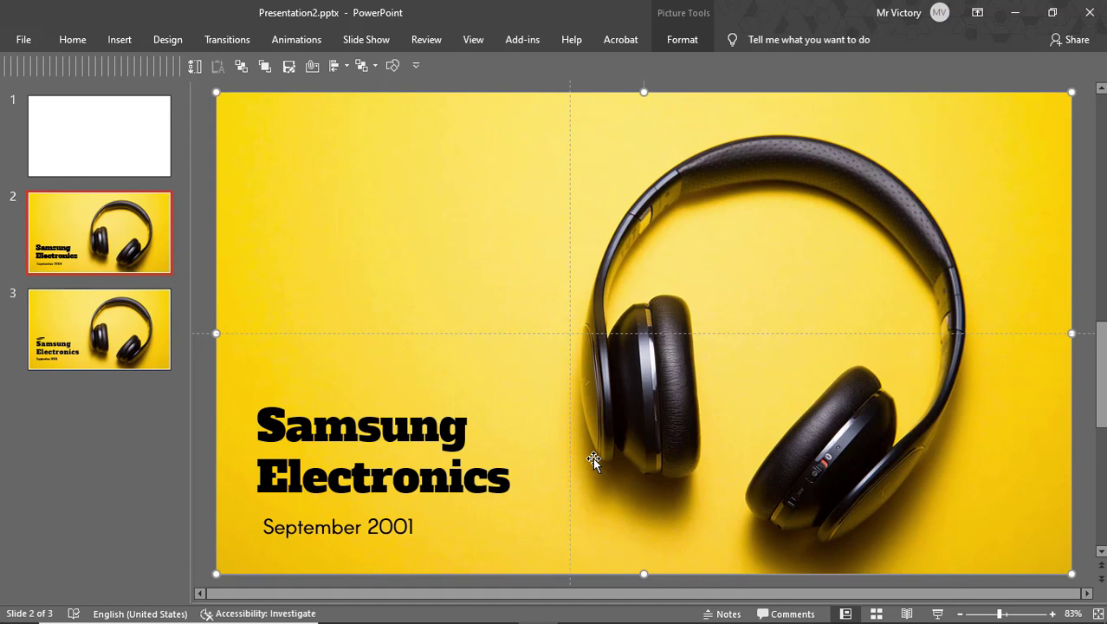
pyautogui.moveTo(616, 607)
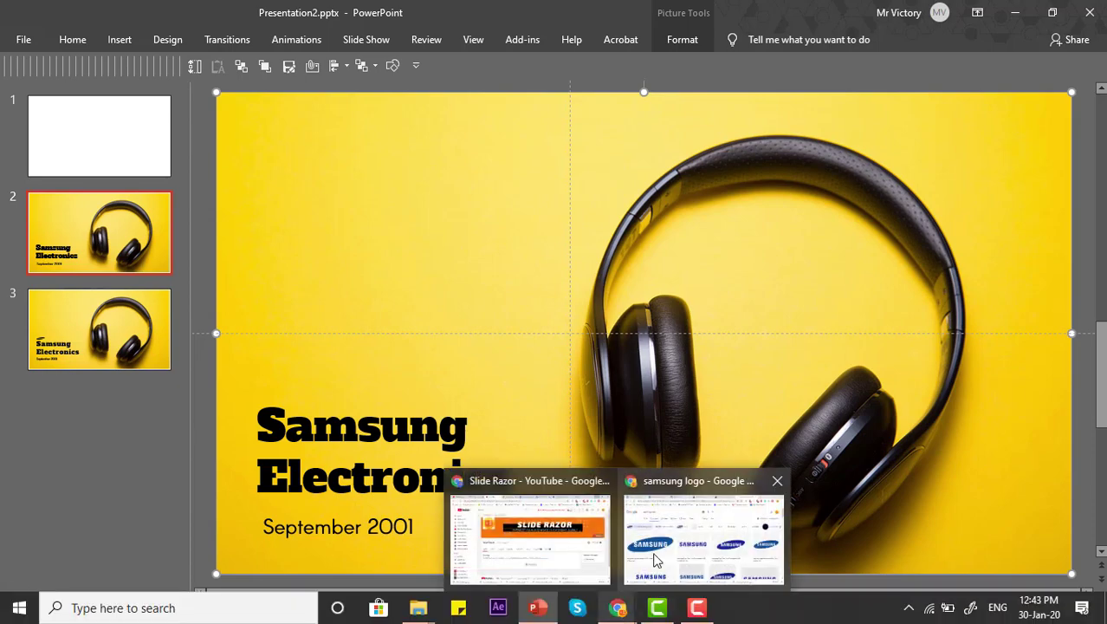
pyautogui.click(655, 560)
pyautogui.scroll(-4, 629, 408)
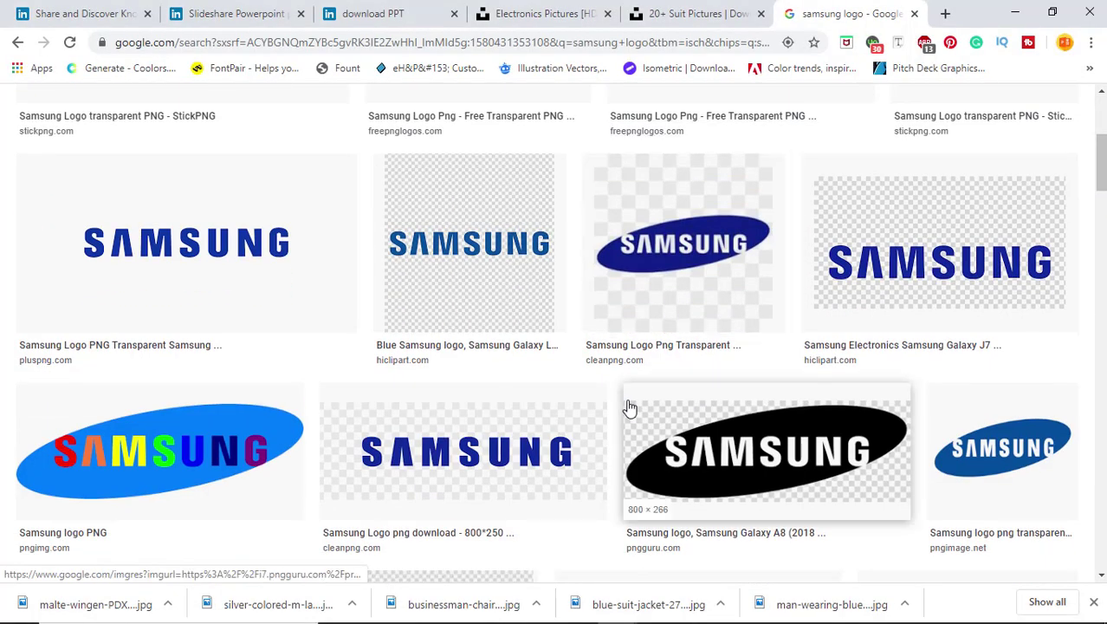
pyautogui.click(777, 444)
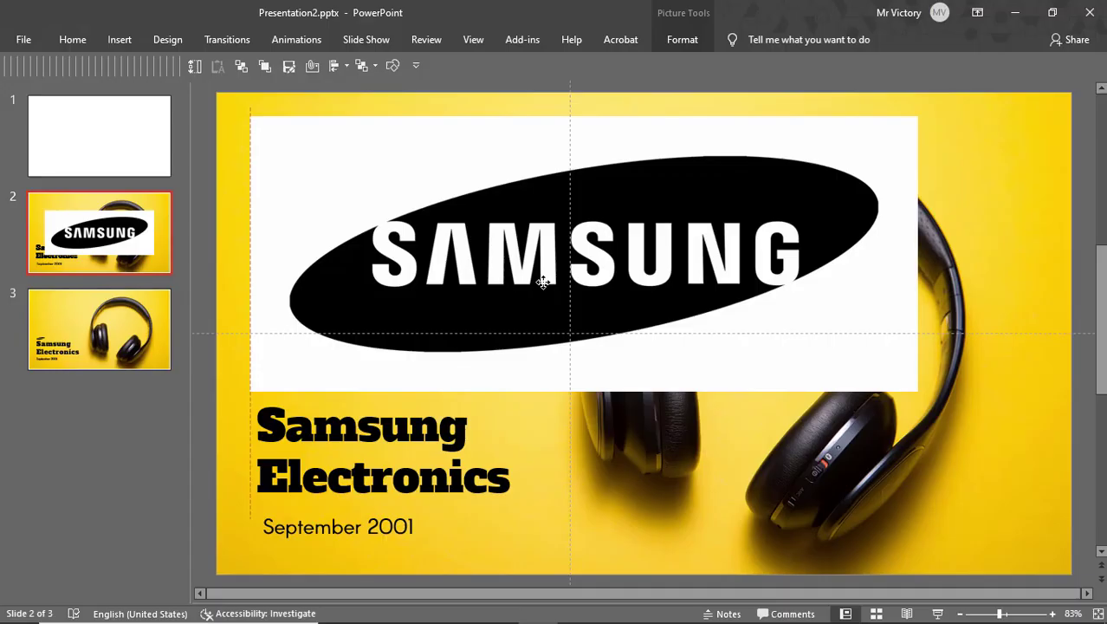
# Make the white background of the Samsung logo picture transparent with Set Transparent Color, and collapse the ribbon.
pyautogui.click(541, 286)
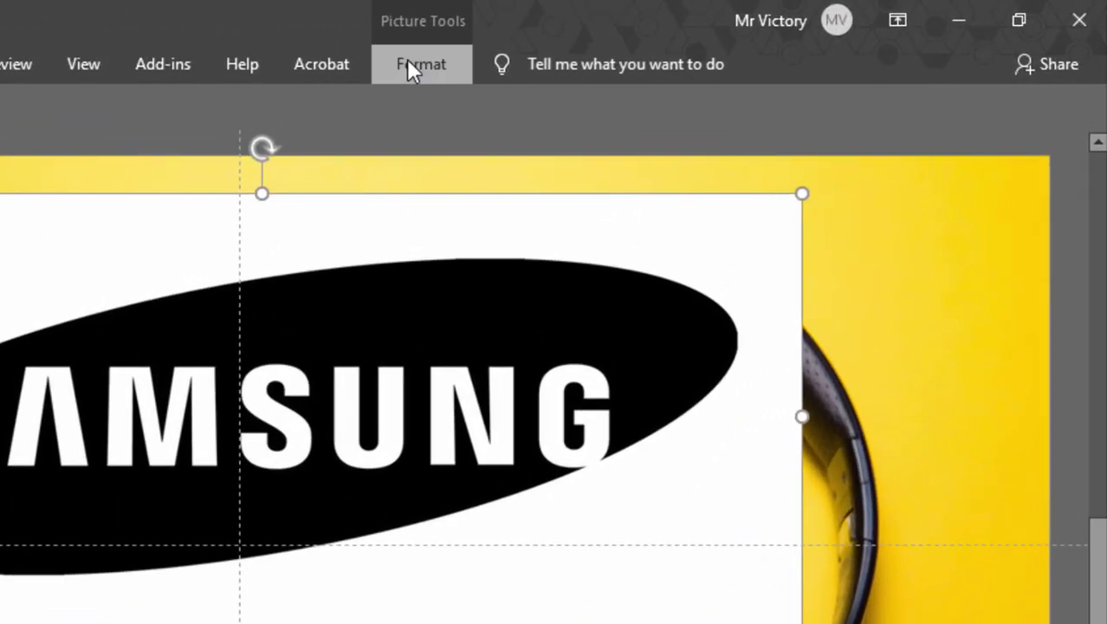
pyautogui.click(416, 64)
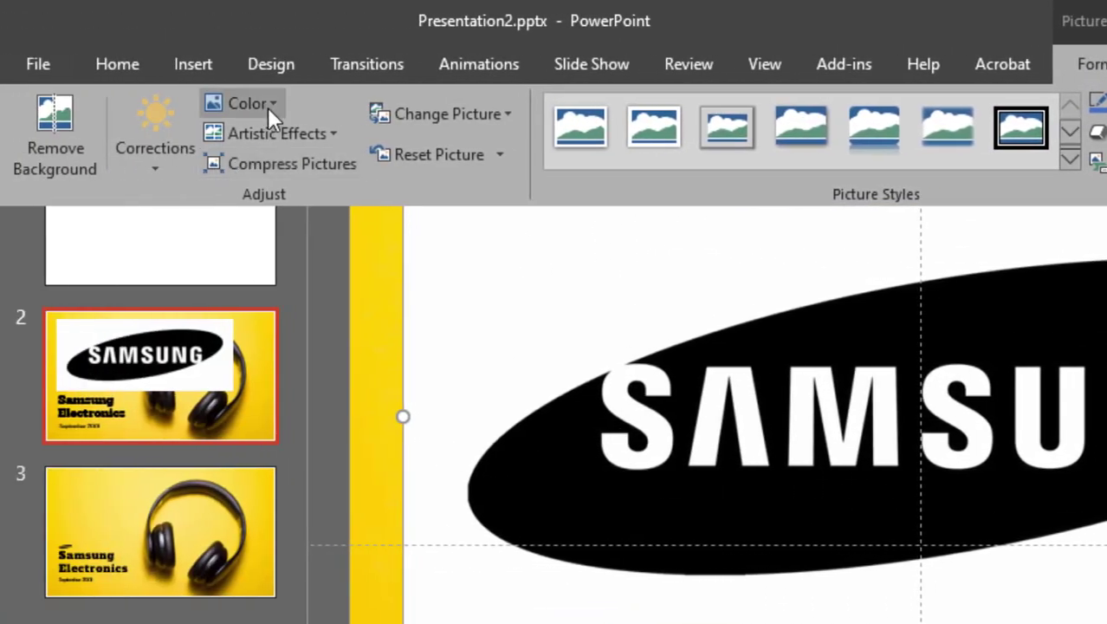
pyautogui.click(264, 103)
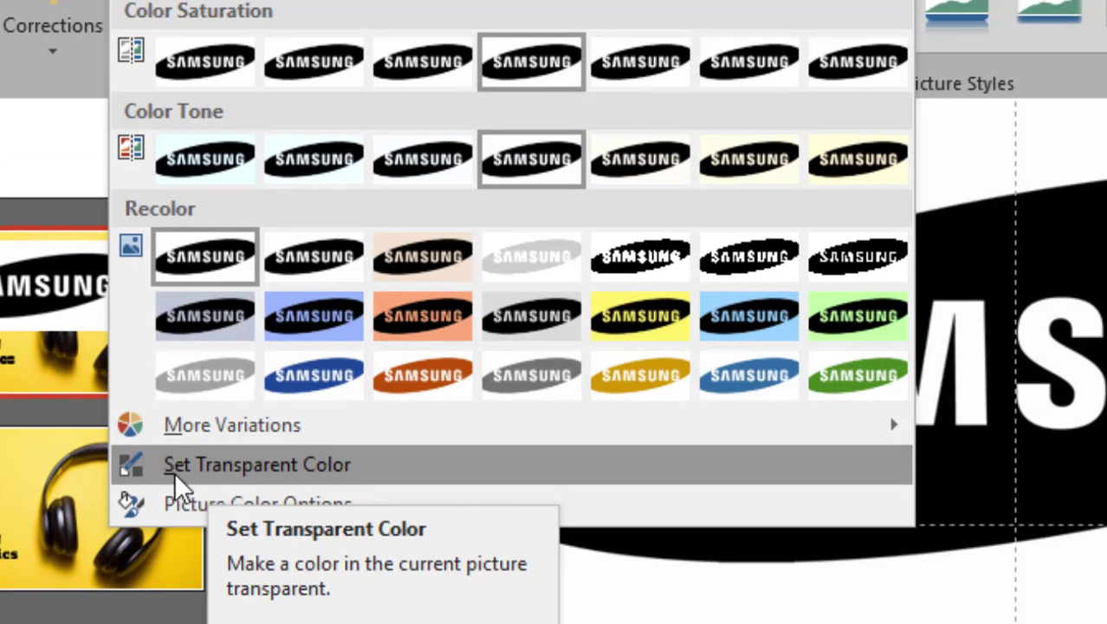
pyautogui.click(174, 469)
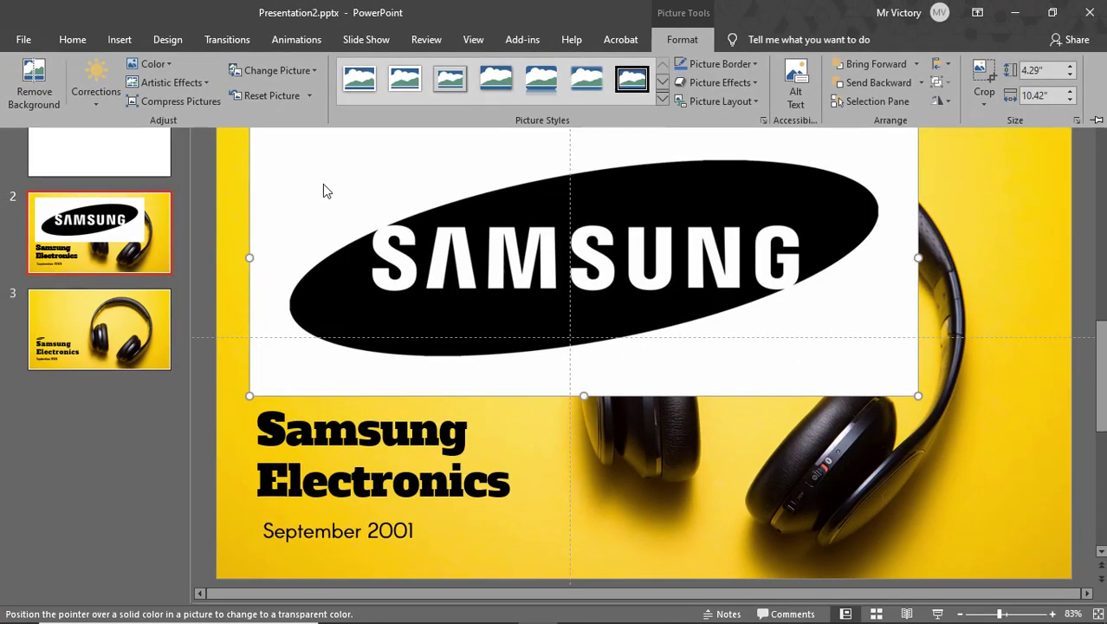
pyautogui.hotkey('ctrl', 'F1')
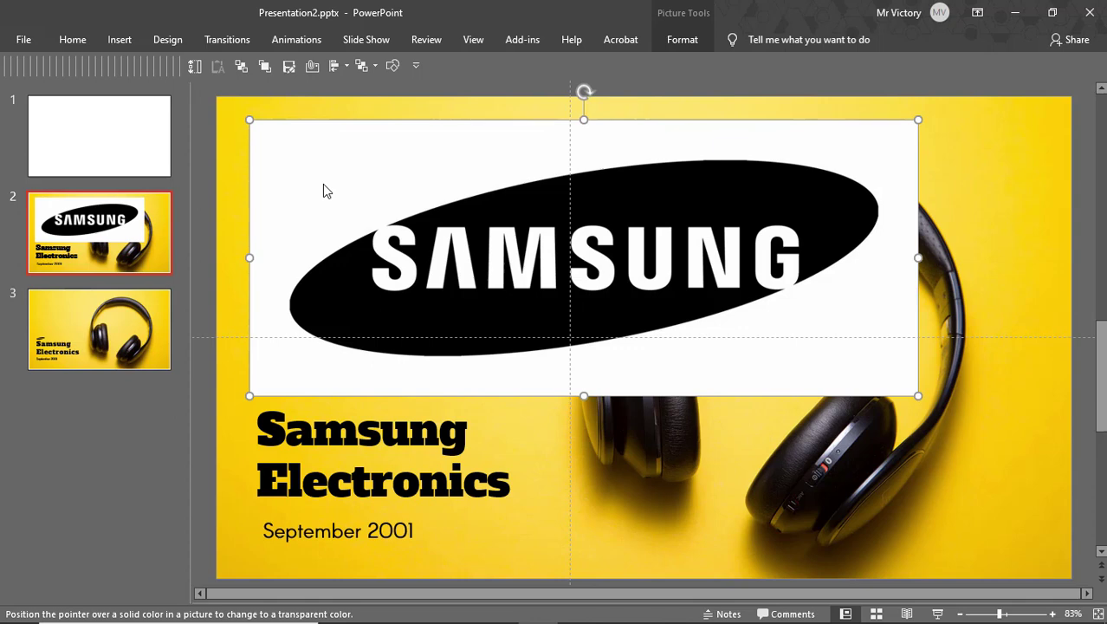
pyautogui.click(323, 184)
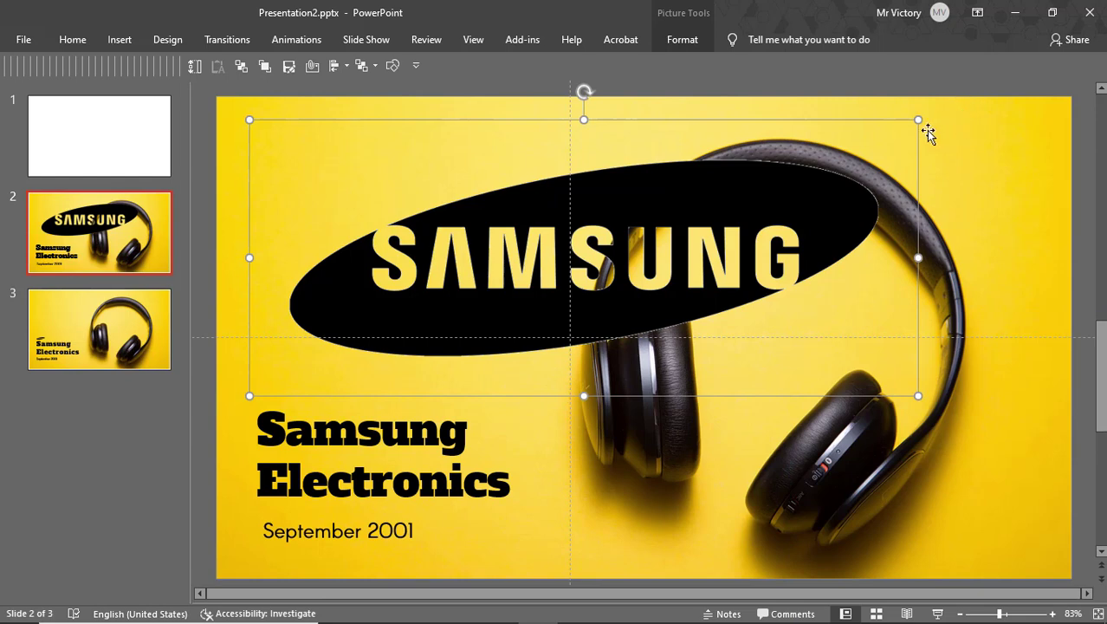
pyautogui.moveTo(918, 122); pyautogui.dragTo(520, 347)
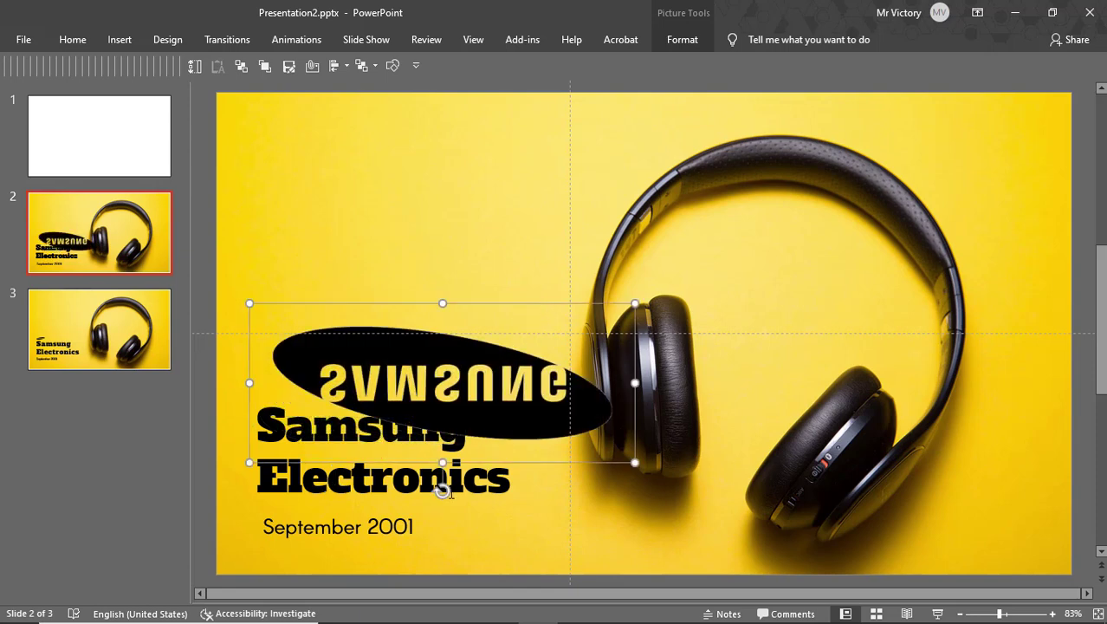
pyautogui.moveTo(441, 491); pyautogui.dragTo(440, 282)
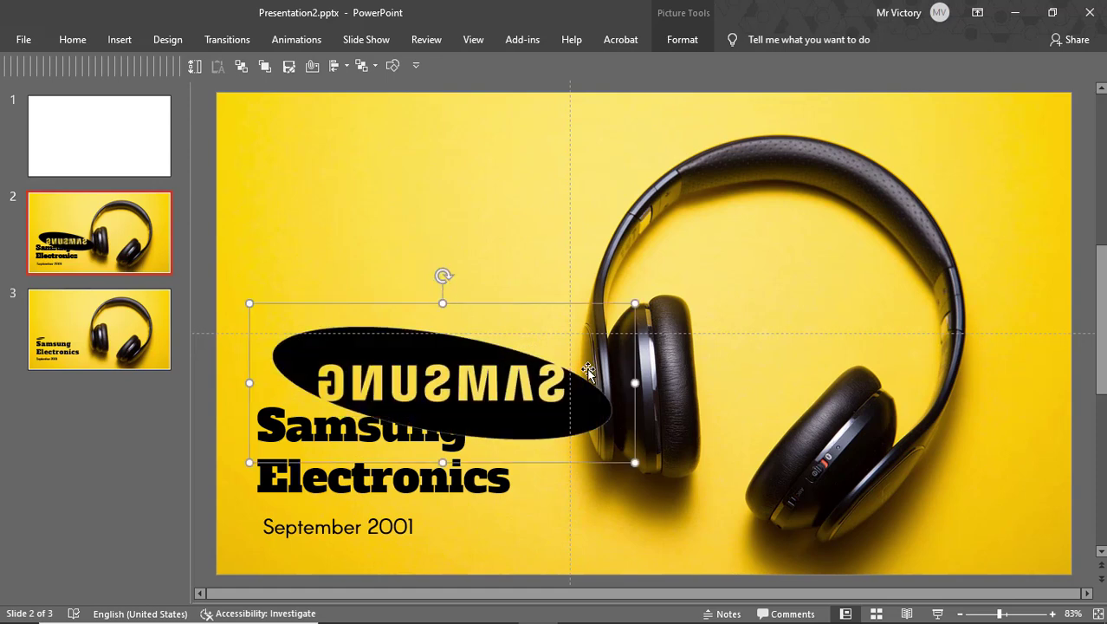
pyautogui.hotkey('ctrl', 'z')
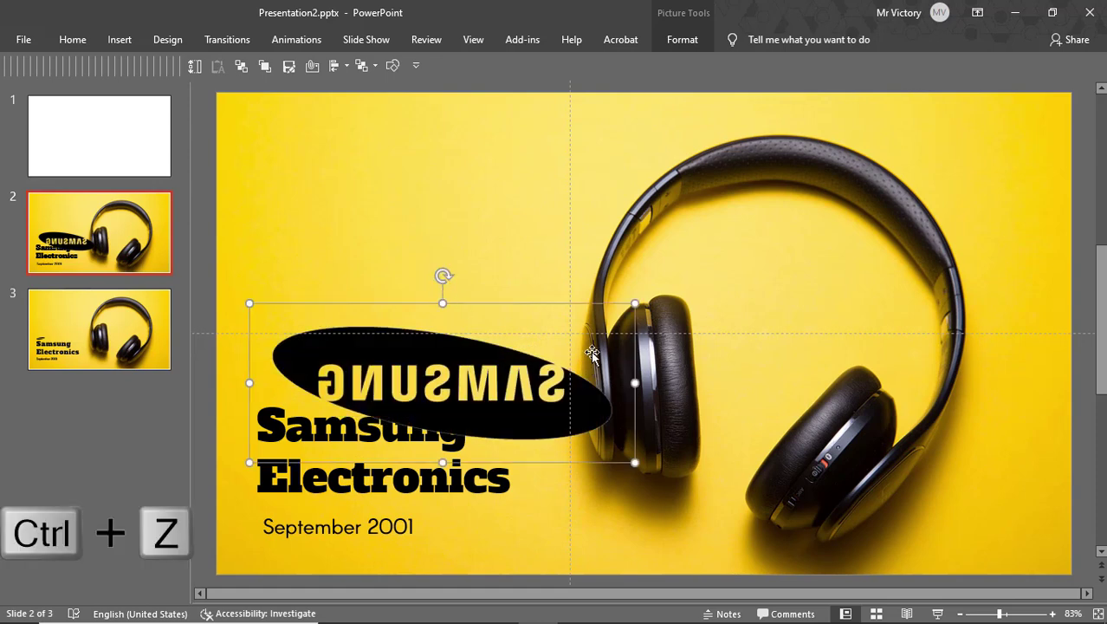
pyautogui.hotkey('ctrl', 'z')
pyautogui.hotkey('ctrl', 'z')
pyautogui.hotkey('ctrl', 'z')
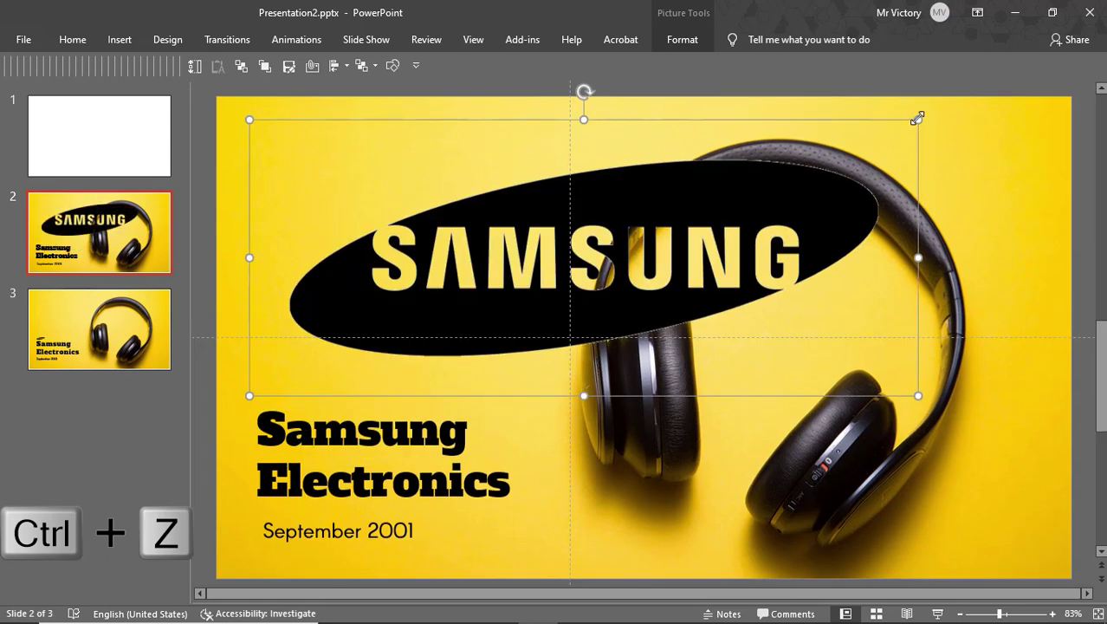
# Shrink the Samsung logo to a small mark placed just above the start of the "Samsung Electronics" title.
pyautogui.moveTo(916, 121); pyautogui.dragTo(326, 372)
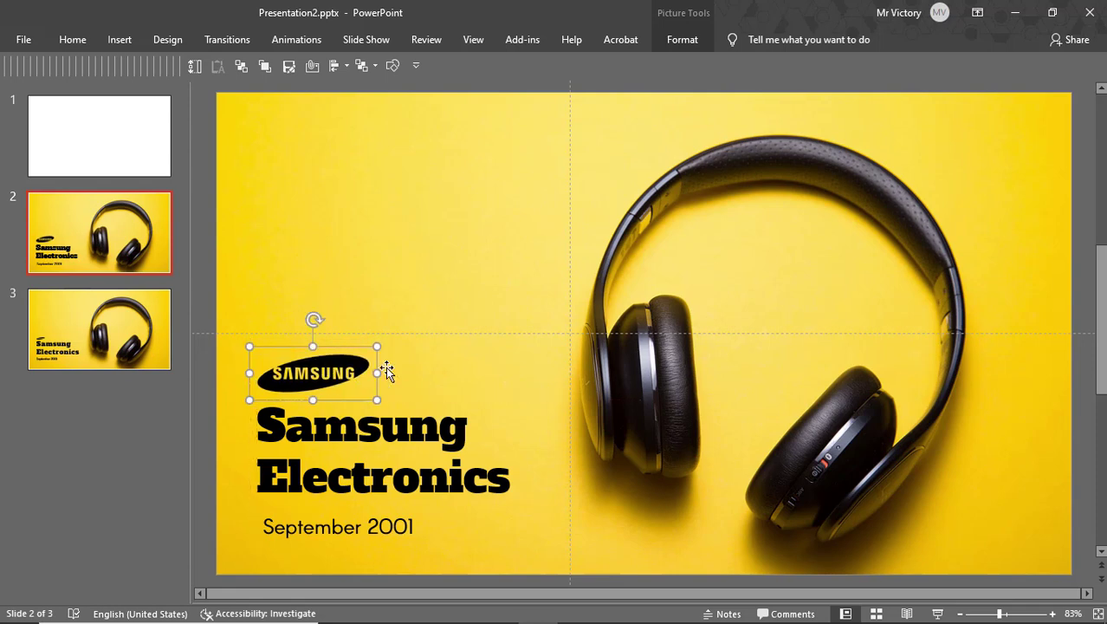
pyautogui.click(460, 300)
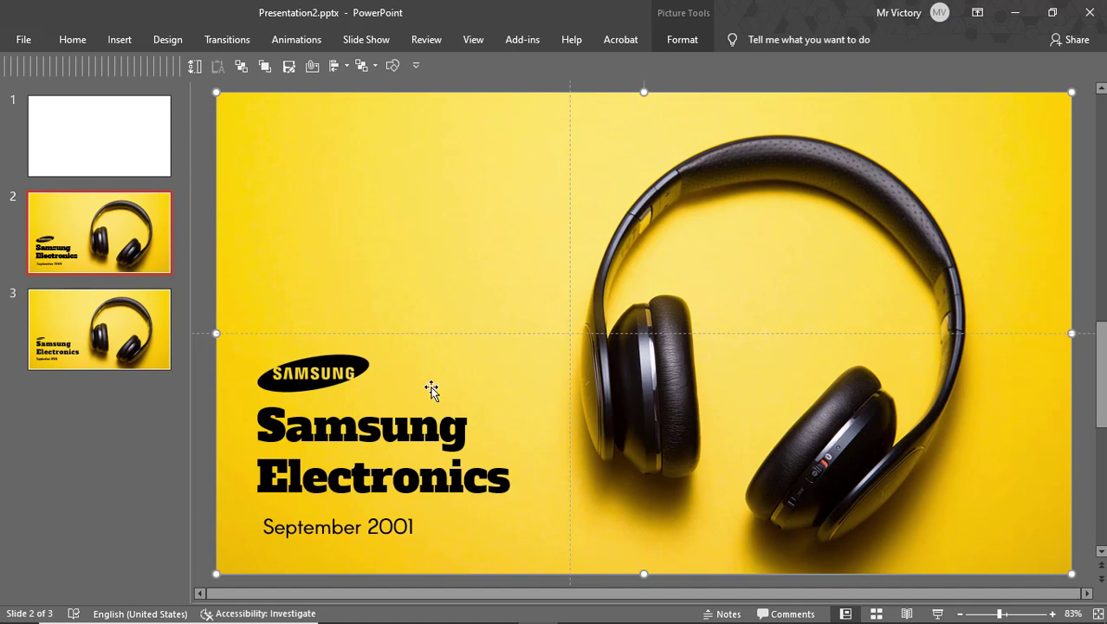
pyautogui.moveTo(324, 378)
pyautogui.mouseDown()
pyautogui.moveTo(313, 377)
pyautogui.moveTo(324, 378)
pyautogui.mouseUp()
pyautogui.moveTo(379, 347); pyautogui.dragTo(322, 367)
pyautogui.click(363, 350)
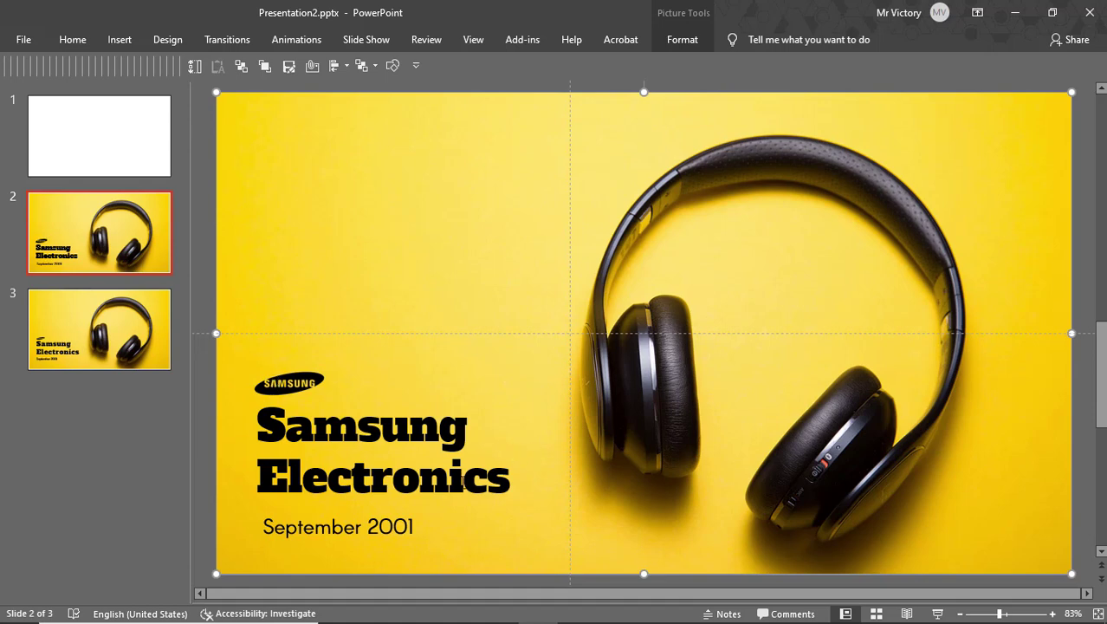
# Compare with the finished slide 3, and align the "September 2001" text on slide 2 with the title's left edge.
pyautogui.click(68, 338)
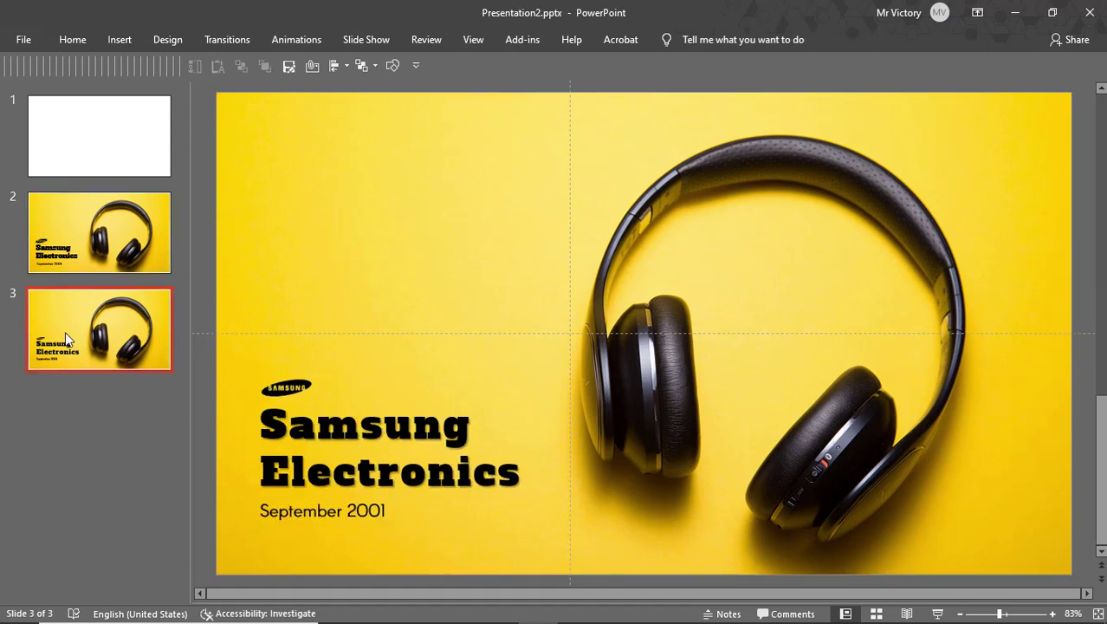
pyautogui.click(102, 234)
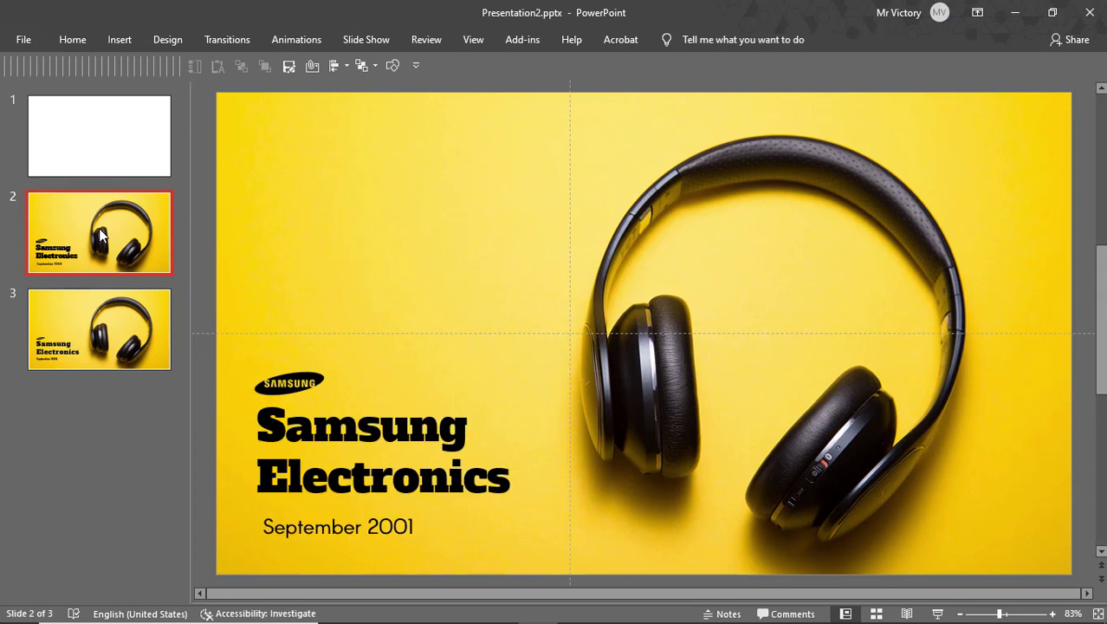
pyautogui.click(462, 480)
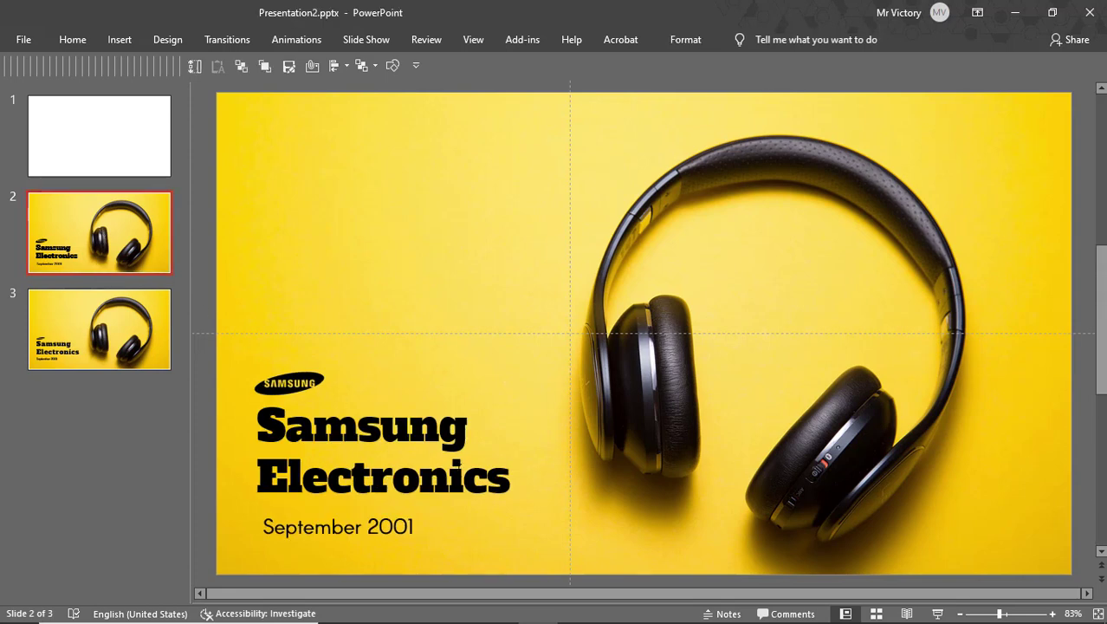
pyautogui.moveTo(434, 541); pyautogui.dragTo(420, 533)
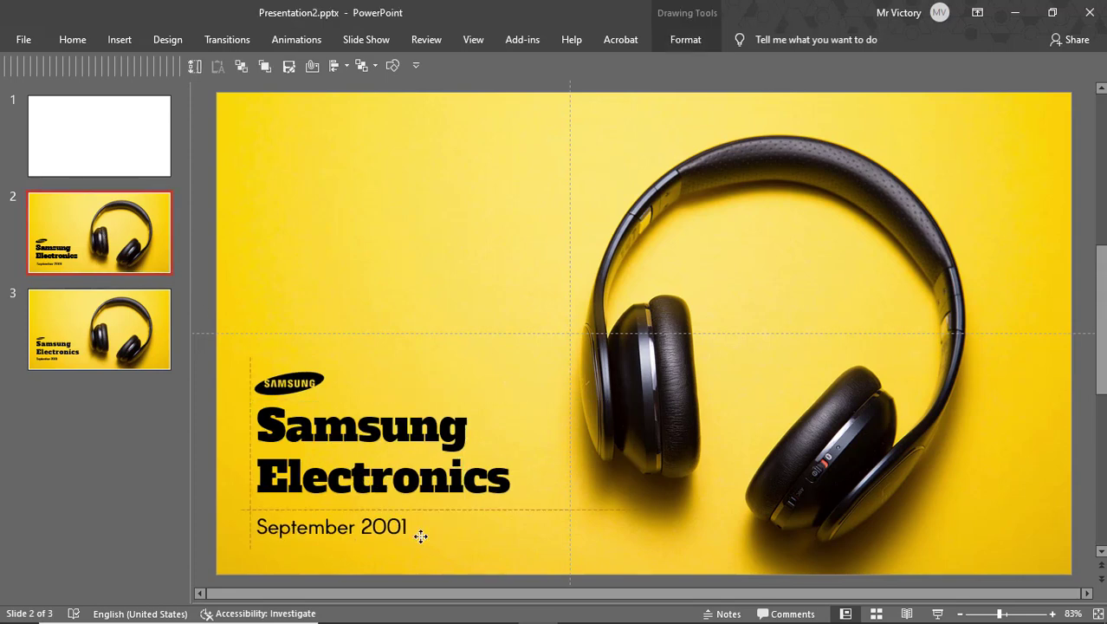
pyautogui.click(627, 372)
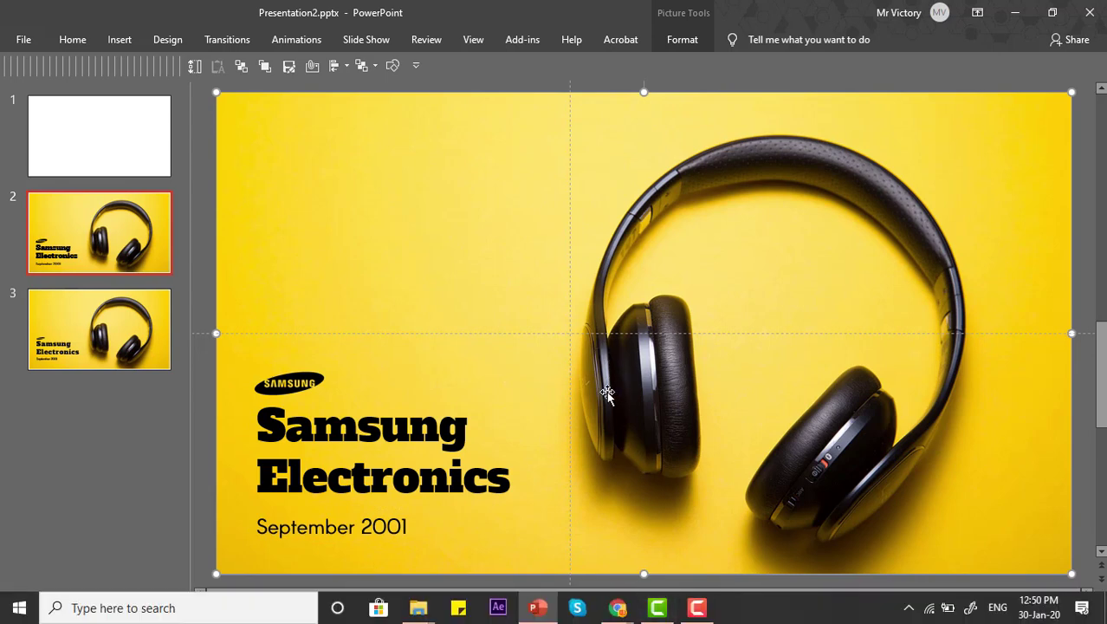
# View the original Samsung Electronics title slide on SlideShare in Chrome for comparison, and return to PowerPoint.
pyautogui.moveTo(617, 613)
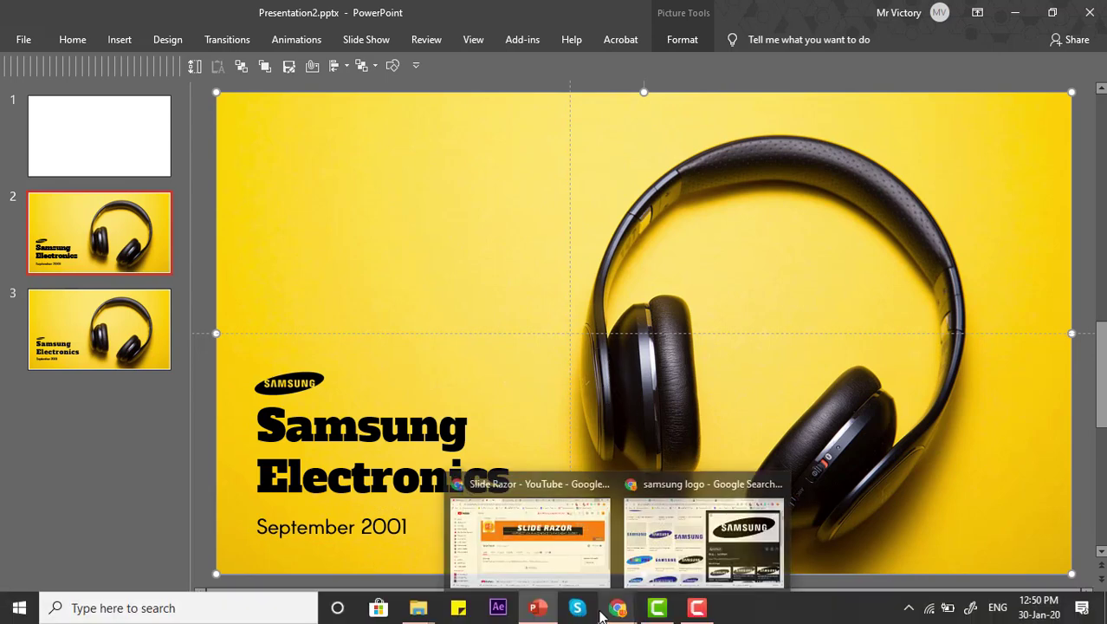
pyautogui.click(652, 552)
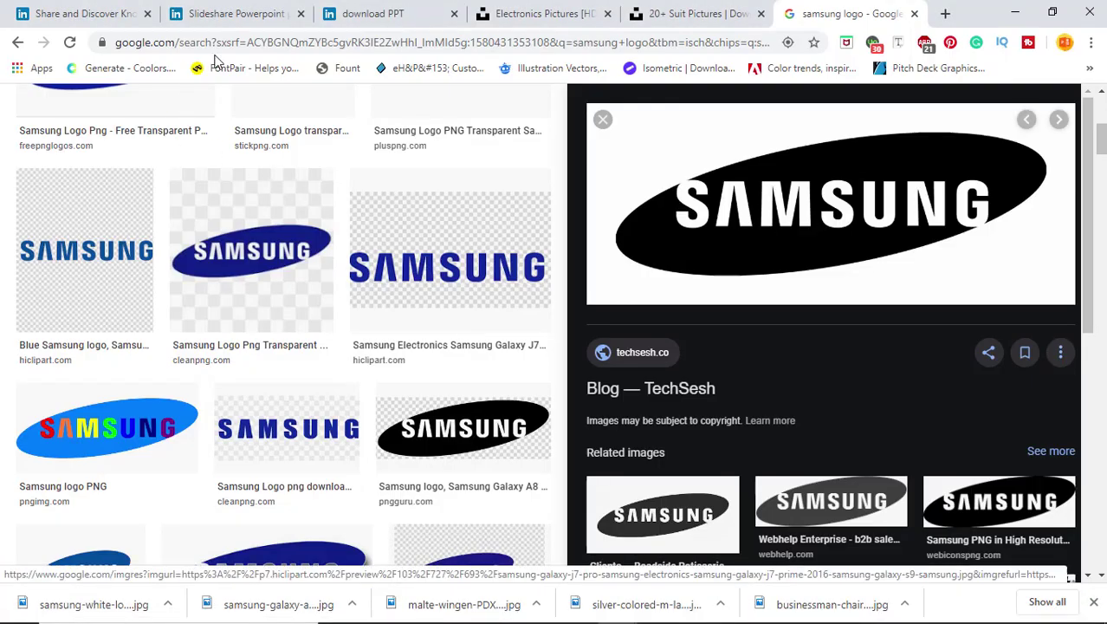
pyautogui.click(373, 13)
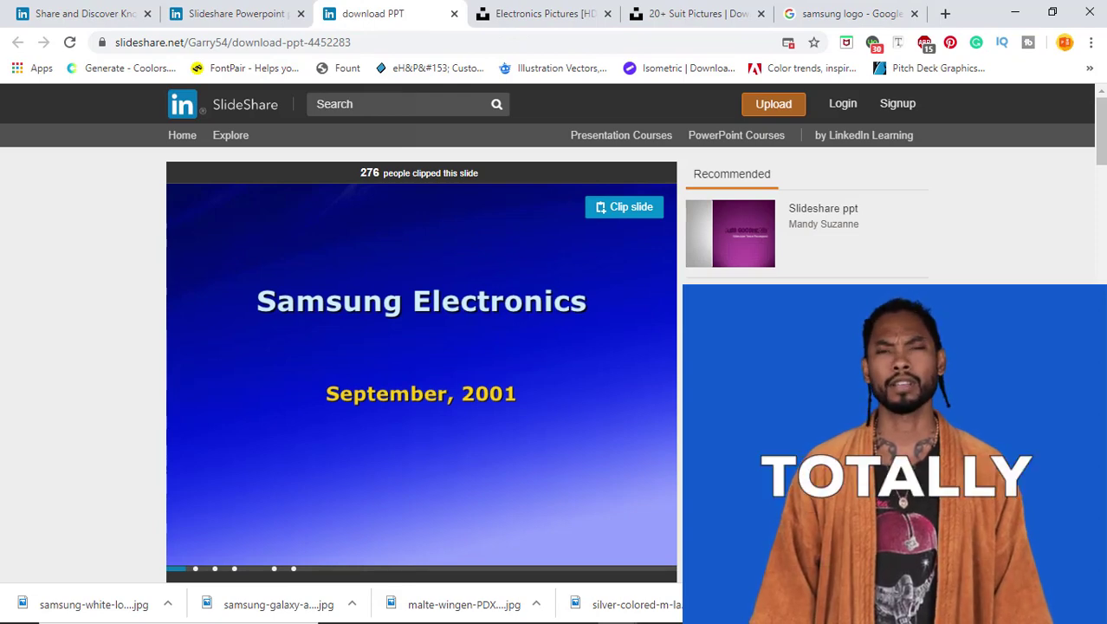
pyautogui.moveTo(537, 607)
pyautogui.click(542, 550)
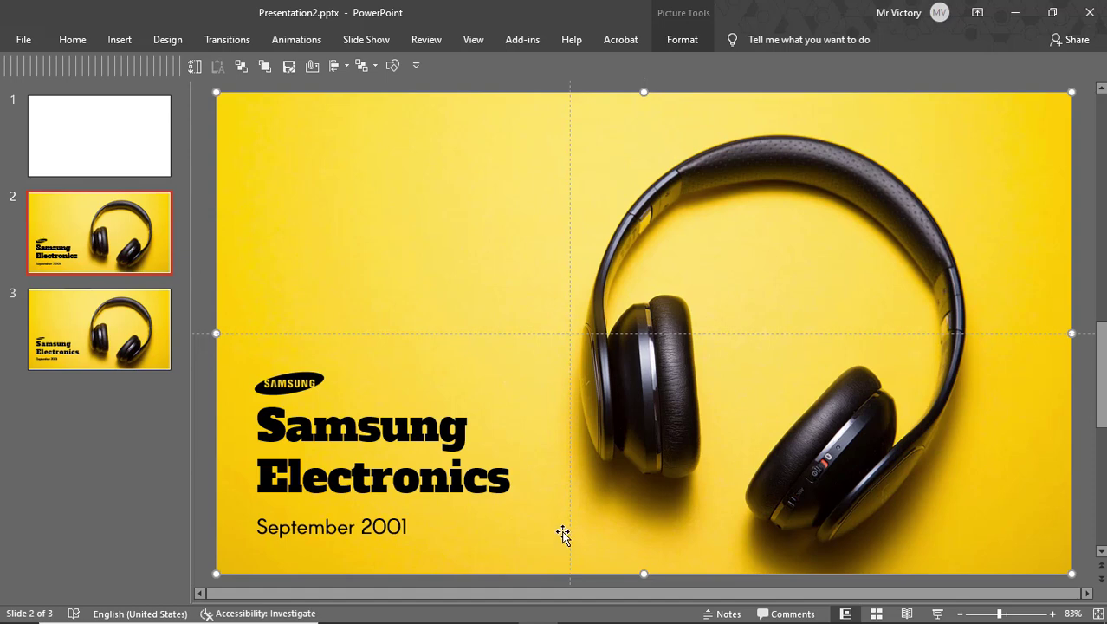
# Change the date text on slide 2 to "September 2020".
pyautogui.click(406, 527)
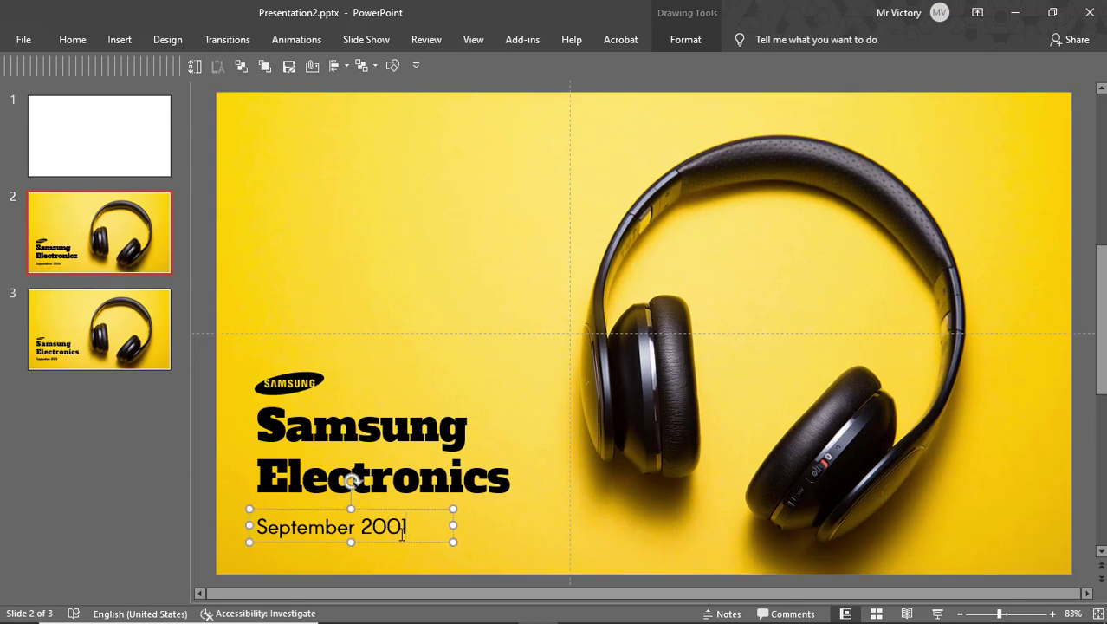
pyautogui.press('BackSpace')
pyautogui.press('BackSpace')
pyautogui.write('20')
pyautogui.click(495, 564)
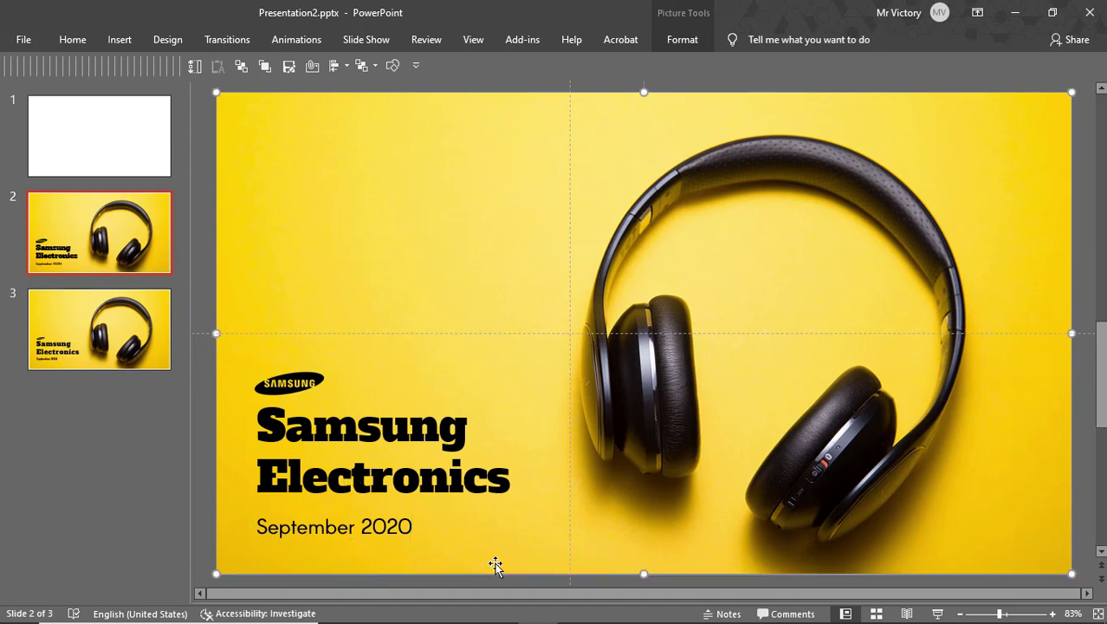
# Look again at the original Samsung Electronics slide on SlideShare in Chrome, and switch back to PowerPoint.
pyautogui.moveTo(617, 607)
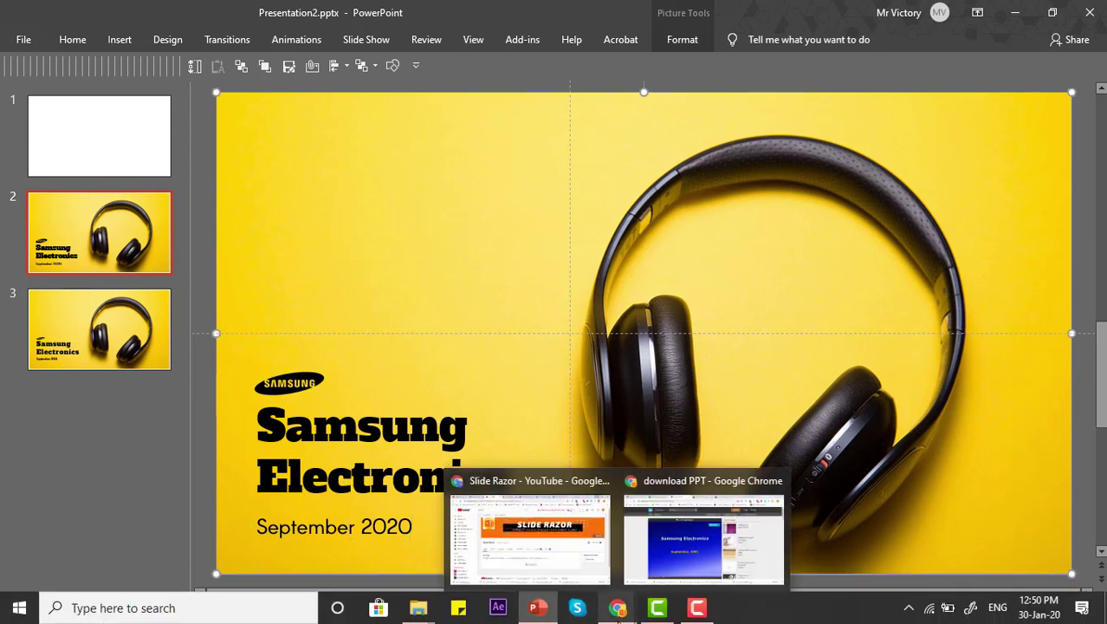
pyautogui.click(659, 568)
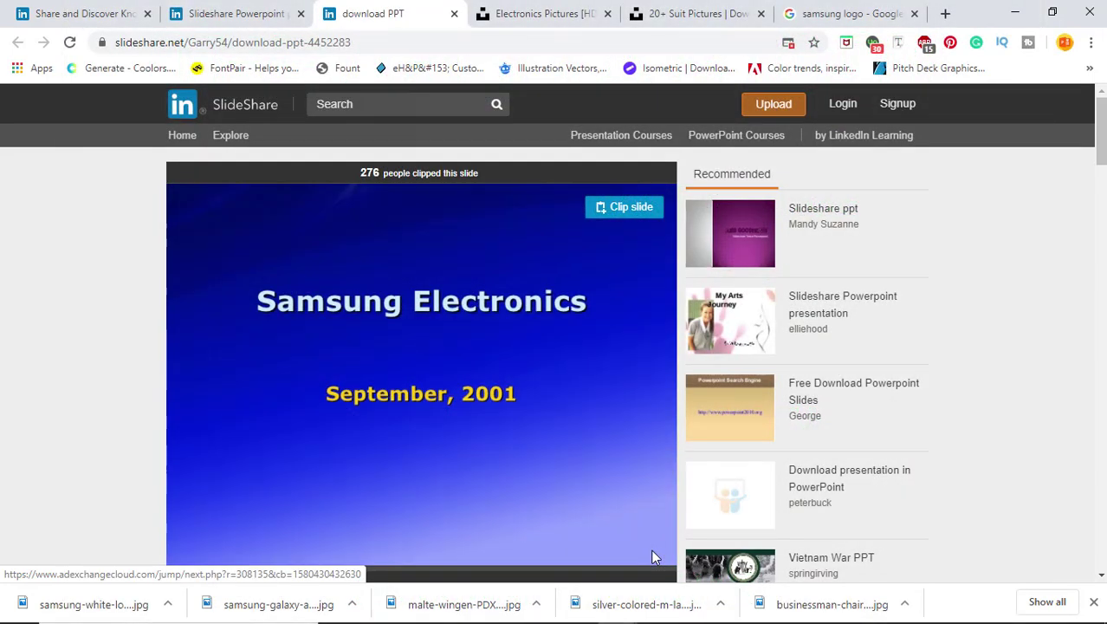
pyautogui.moveTo(520, 617)
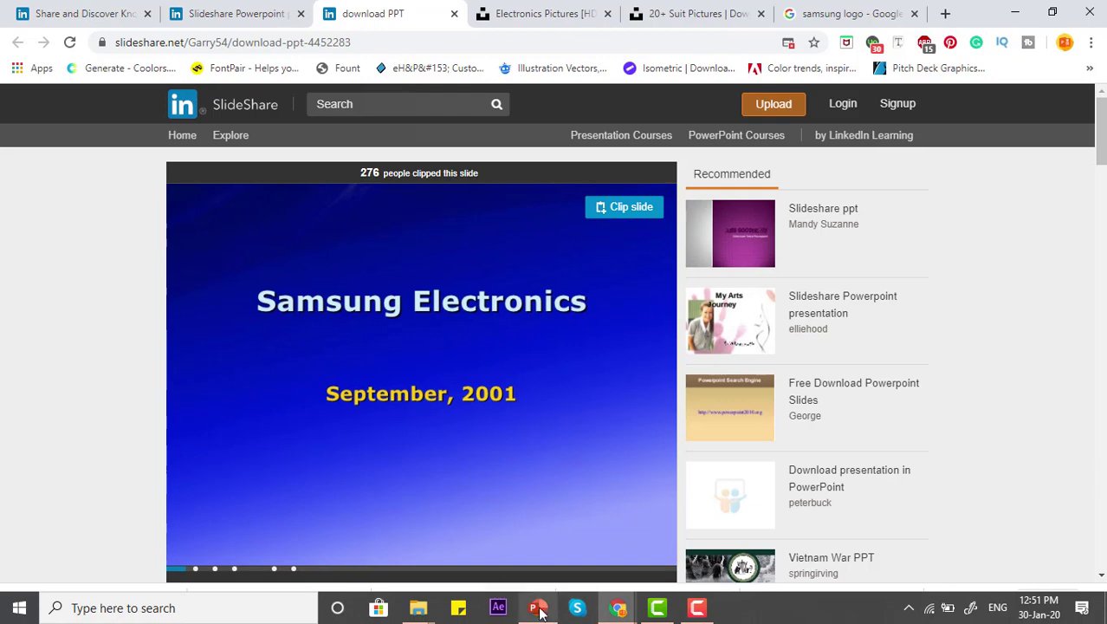
pyautogui.click(514, 544)
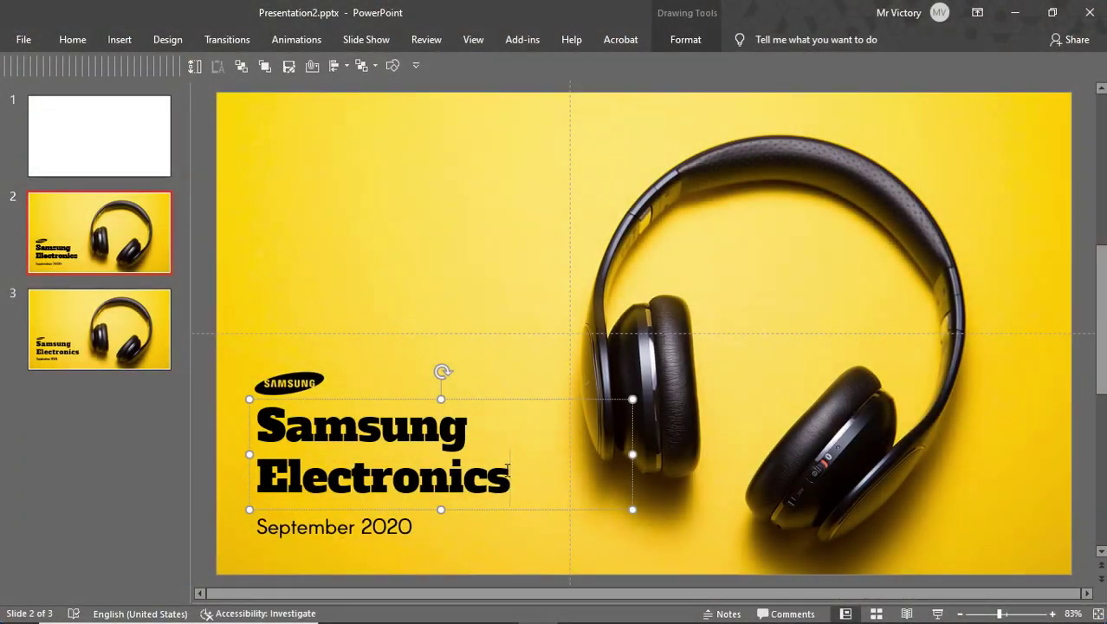
# Apply the basic Text Shadow effect to the whole "Samsung Electronics" title on slide 2.
pyautogui.tripleClick(486, 468)
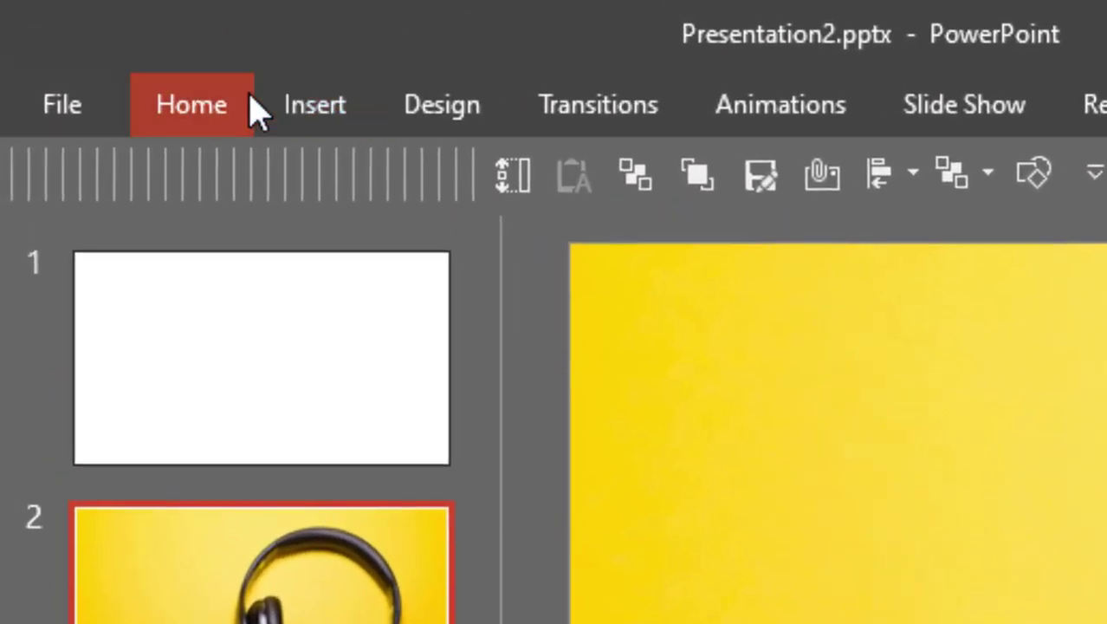
pyautogui.click(248, 103)
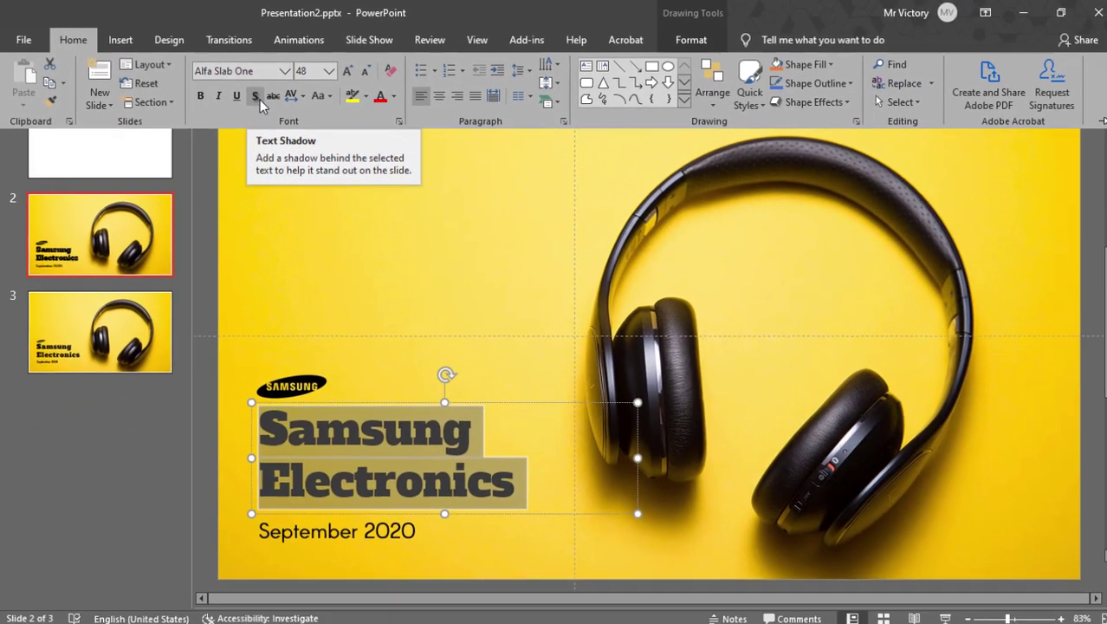
pyautogui.click(677, 257)
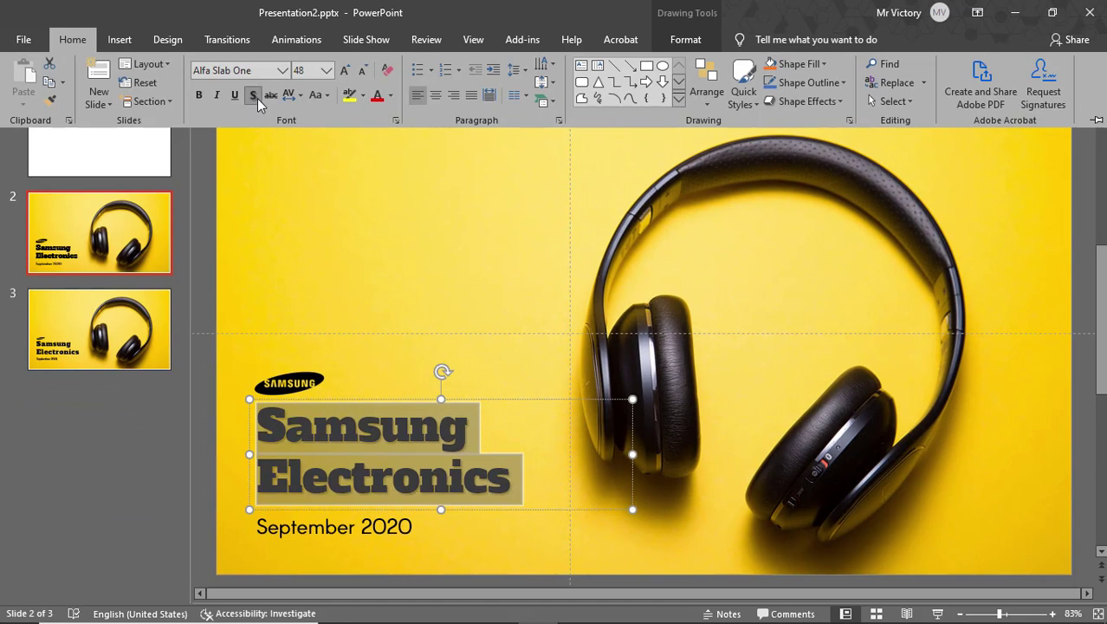
pyautogui.click(378, 208)
pyautogui.click(379, 206)
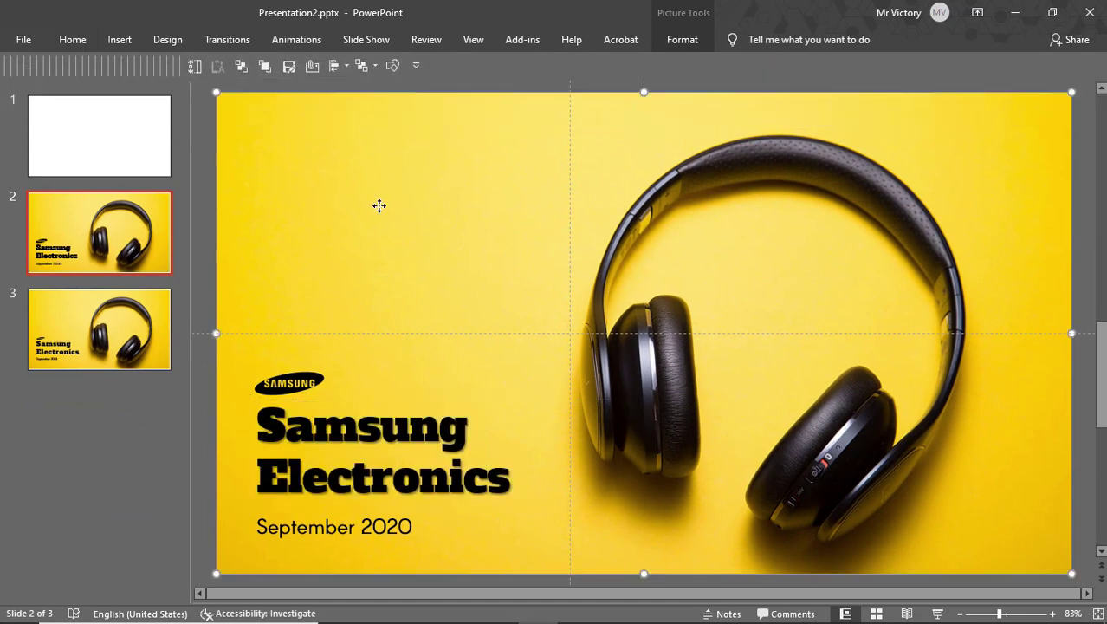
# Try moving the title box slightly lower, and undo both this move and the text shadow.
pyautogui.click(407, 440)
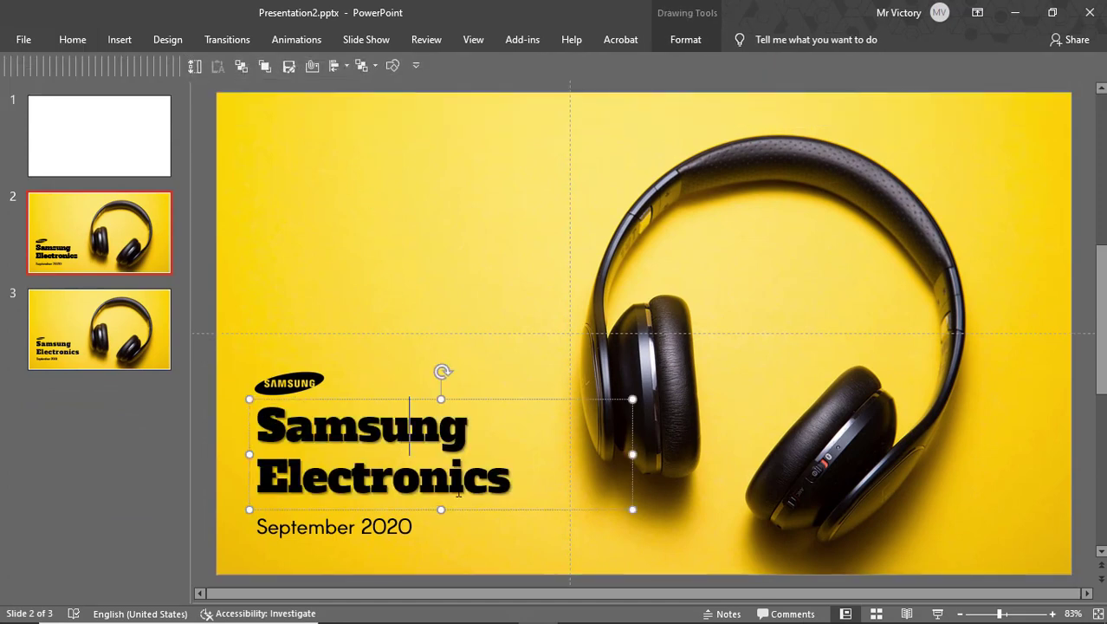
pyautogui.moveTo(469, 514); pyautogui.dragTo(465, 517)
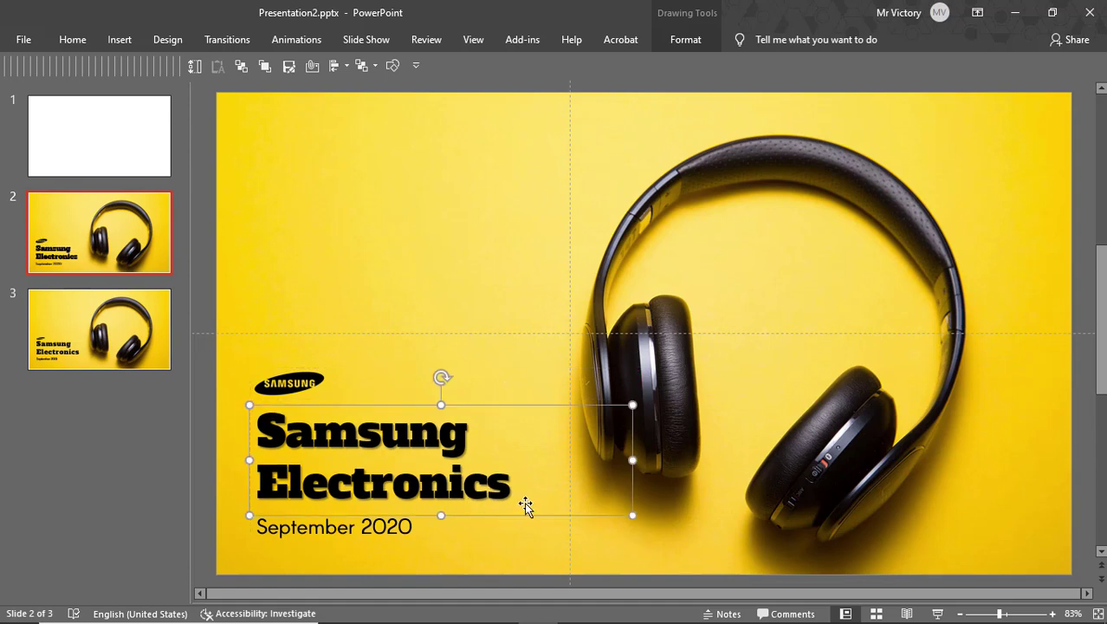
pyautogui.hotkey('ctrl', 'z')
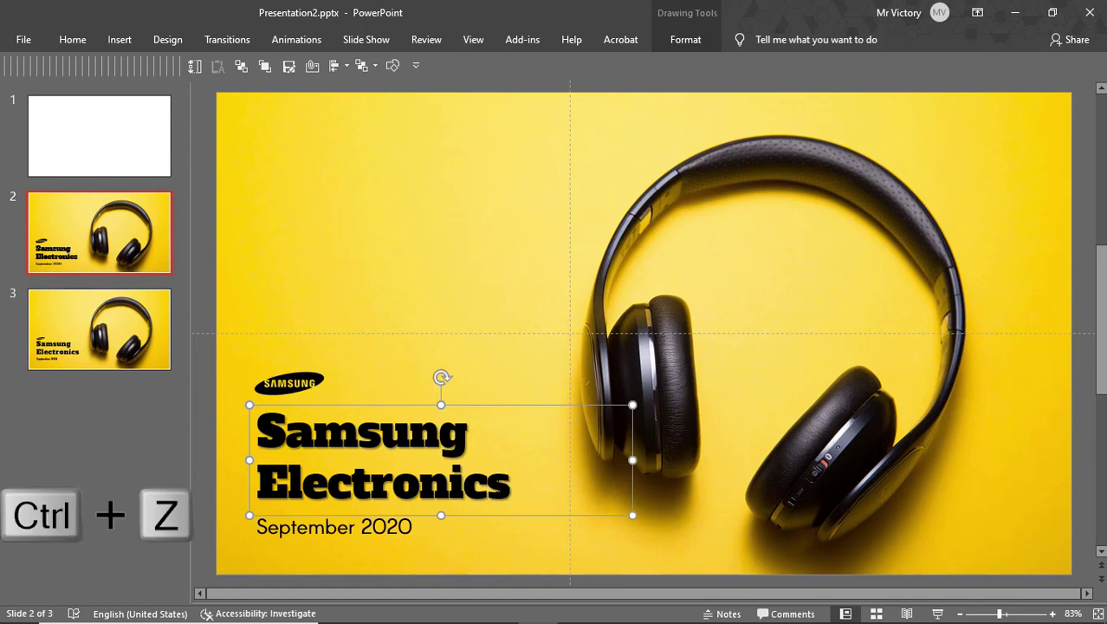
pyautogui.hotkey('ctrl', 'z')
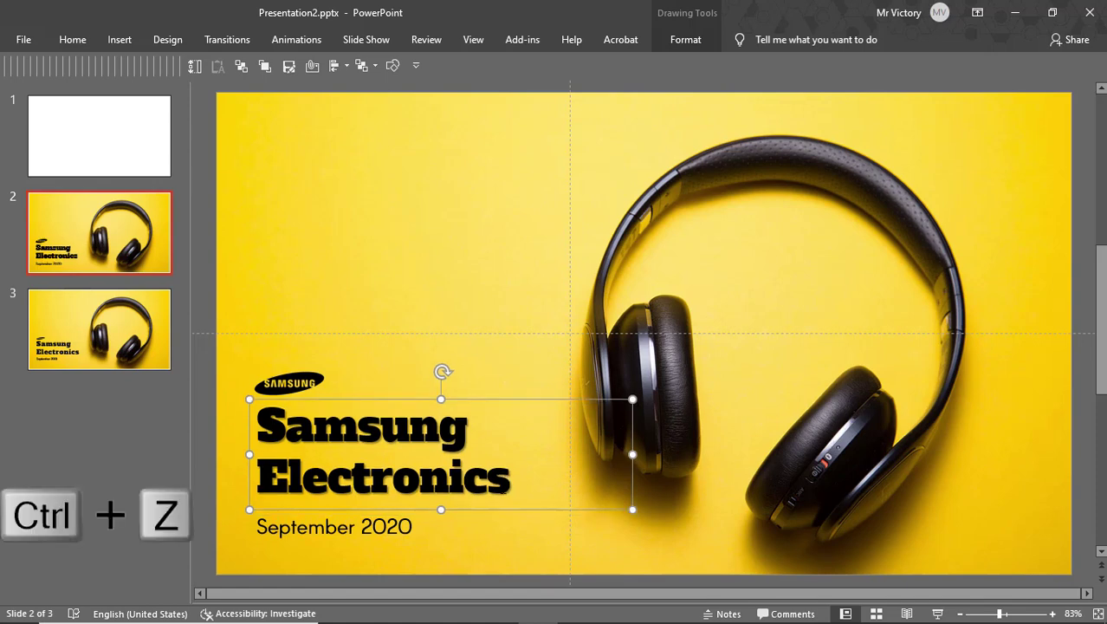
pyautogui.click(524, 536)
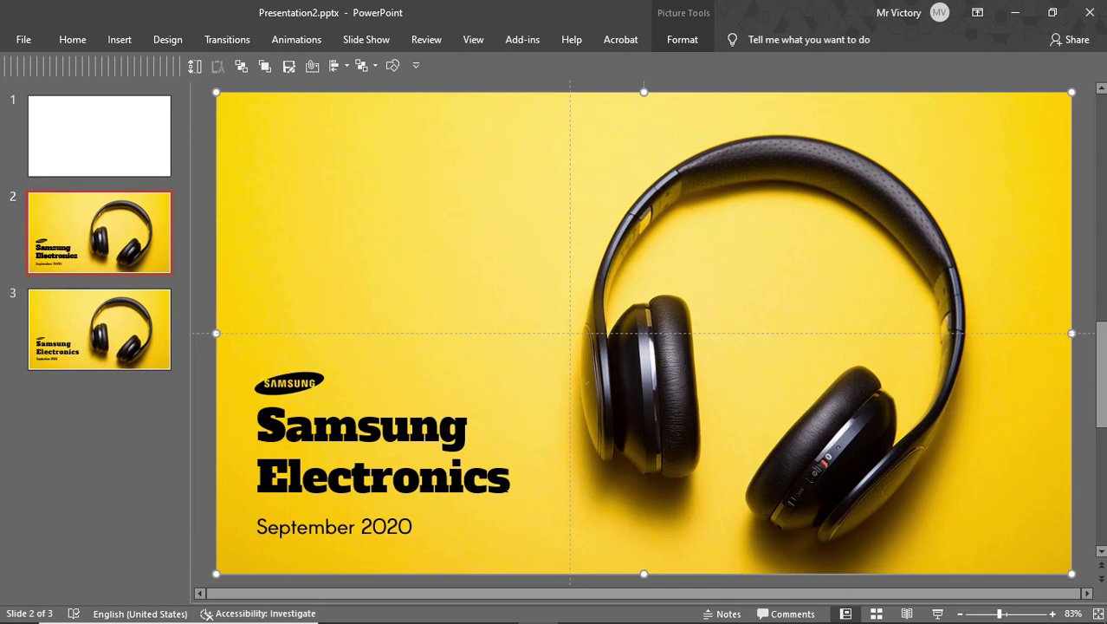
# Give the "Samsung Electronics" title the outer shadow preset with a 135° angle, 60% transparency, 4 pt blur and 3 pt distance.
pyautogui.click(507, 482)
pyautogui.hotkey('ctrl', 'a')
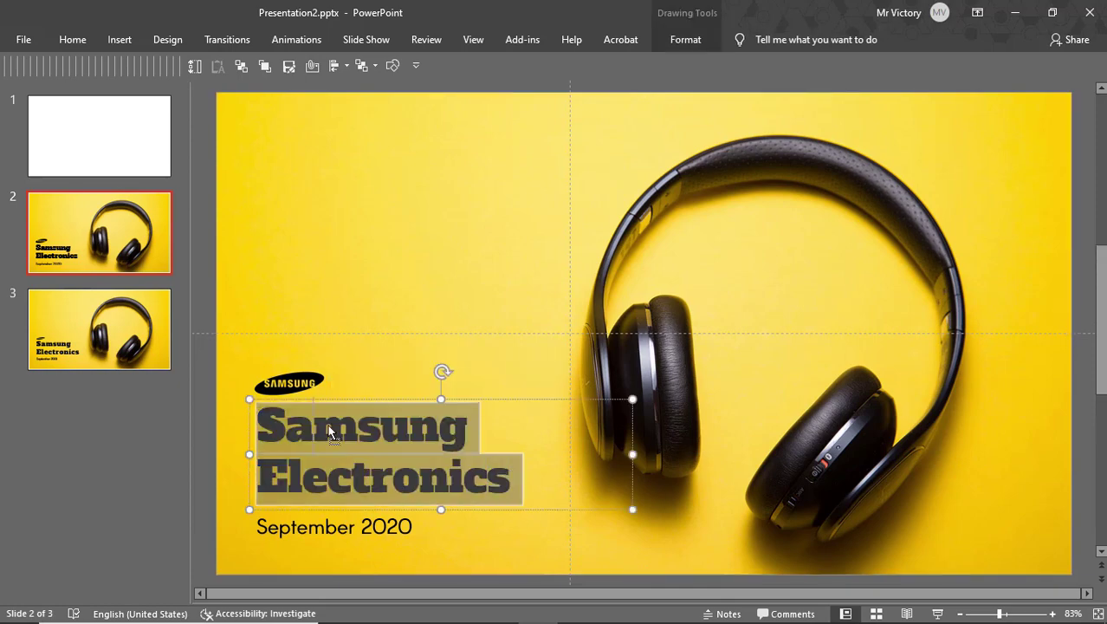
pyautogui.rightClick(330, 431)
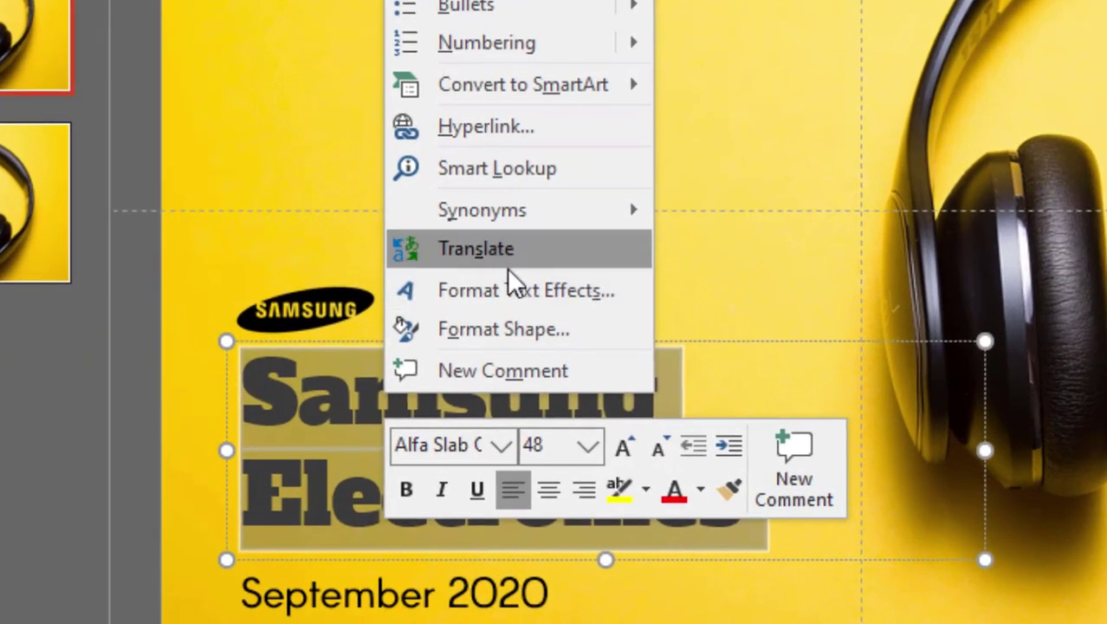
pyautogui.press('Escape')
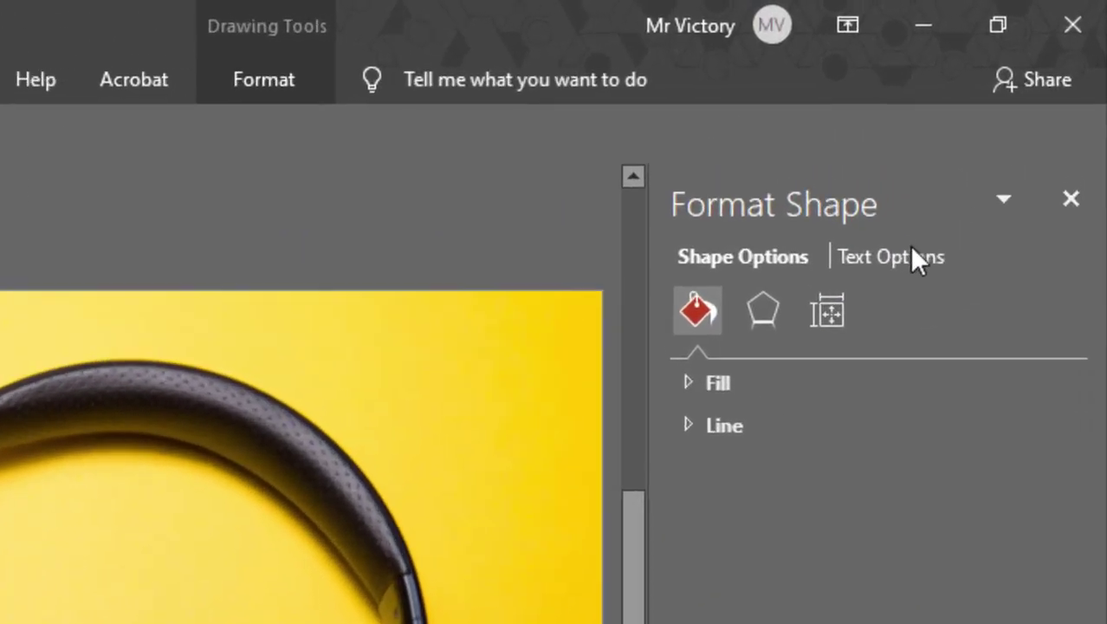
pyautogui.click(911, 257)
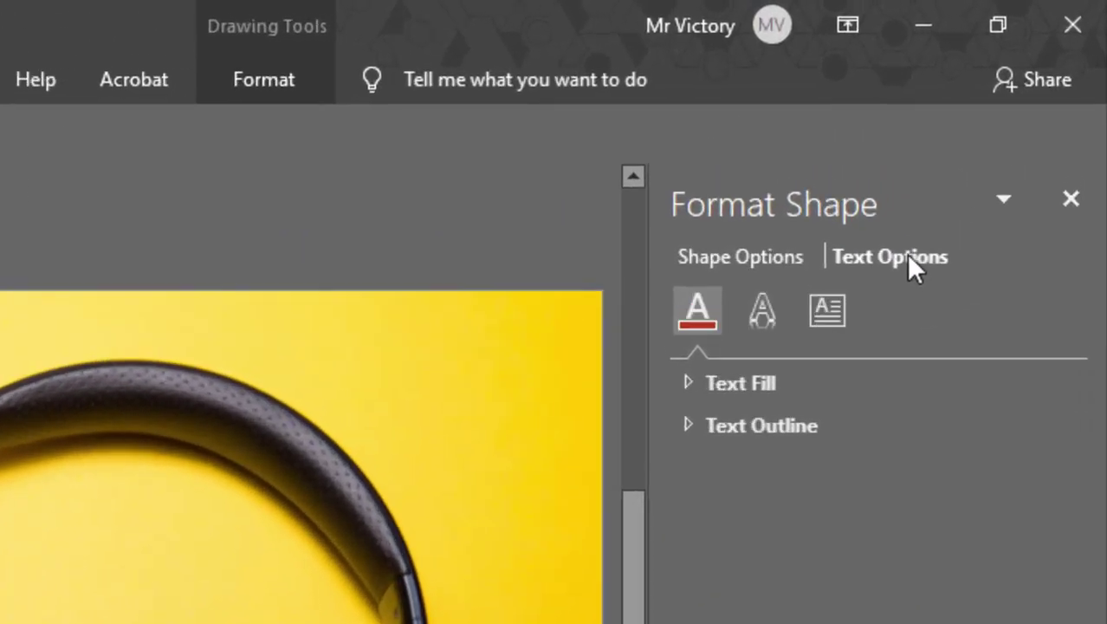
pyautogui.click(763, 326)
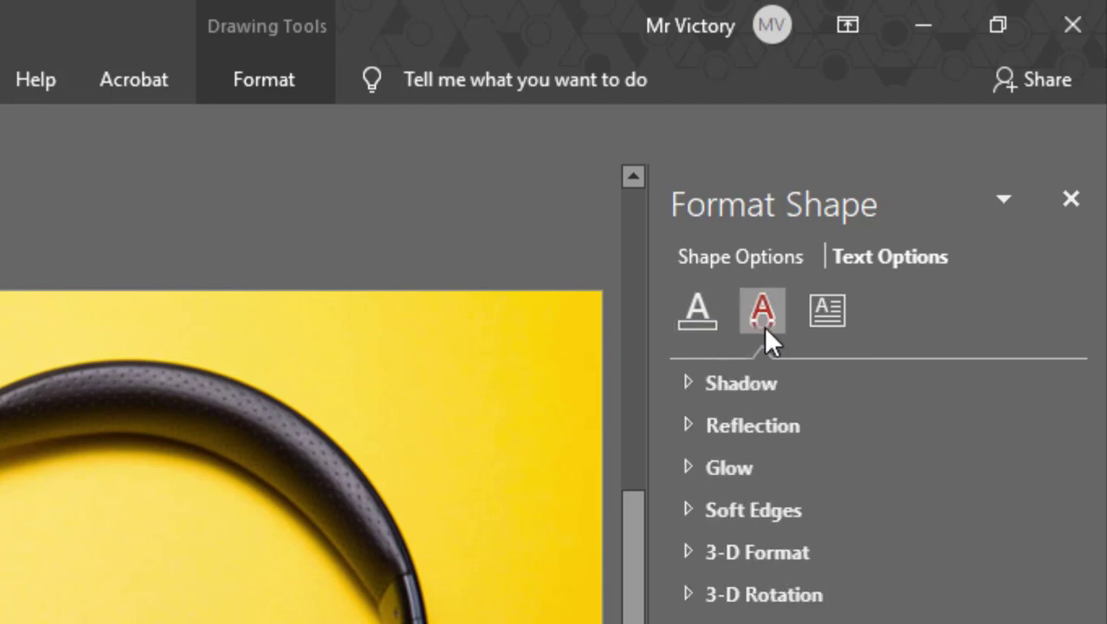
pyautogui.click(770, 380)
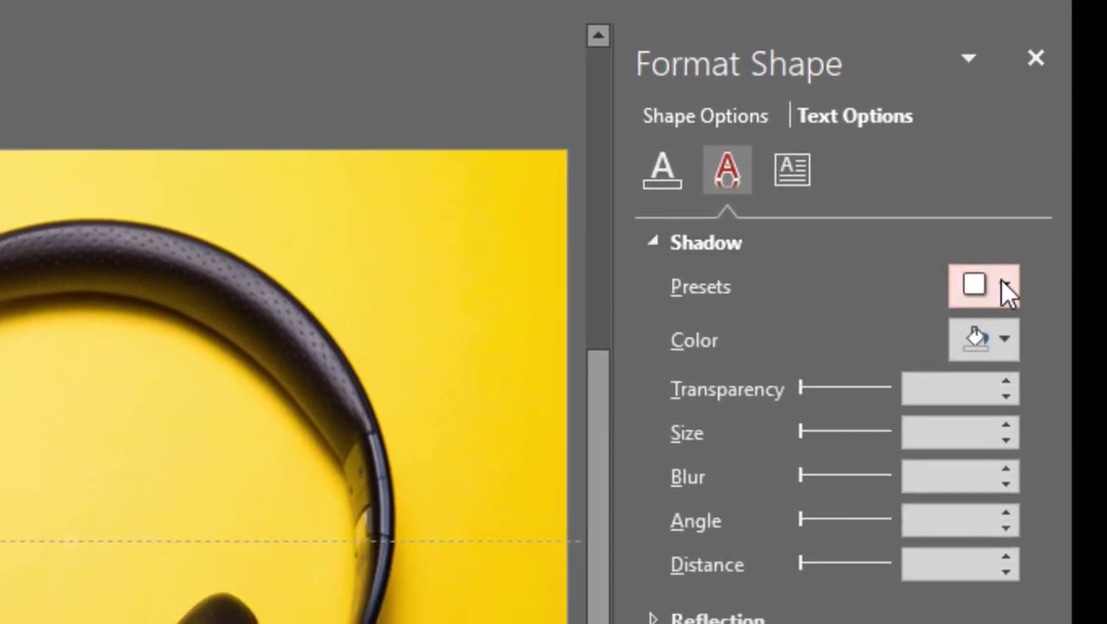
pyautogui.click(1005, 287)
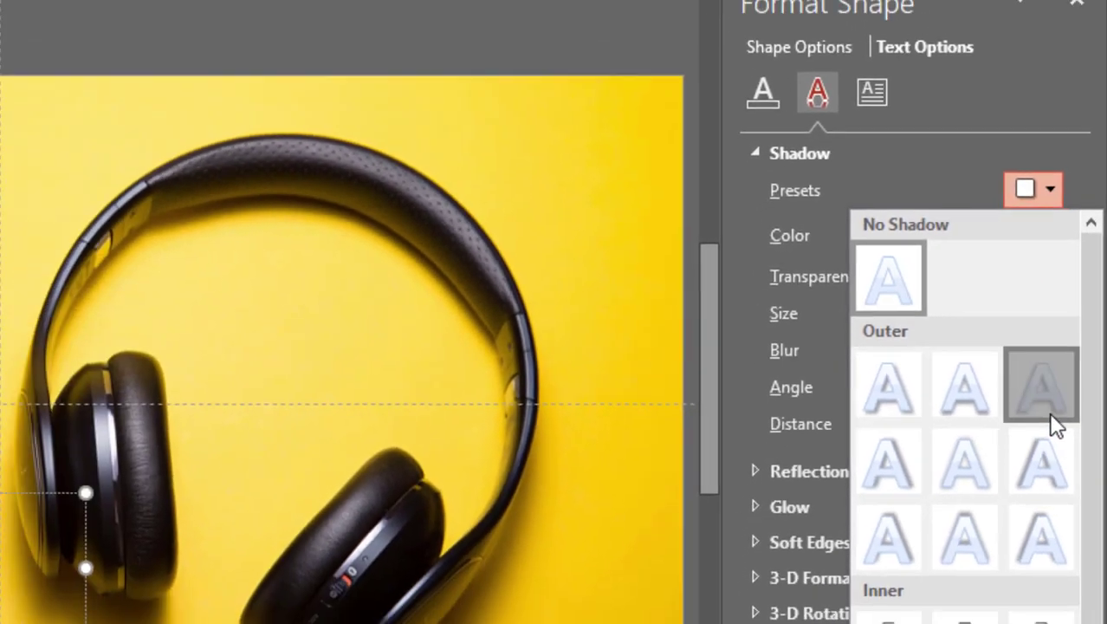
pyautogui.click(1039, 443)
pyautogui.click(576, 582)
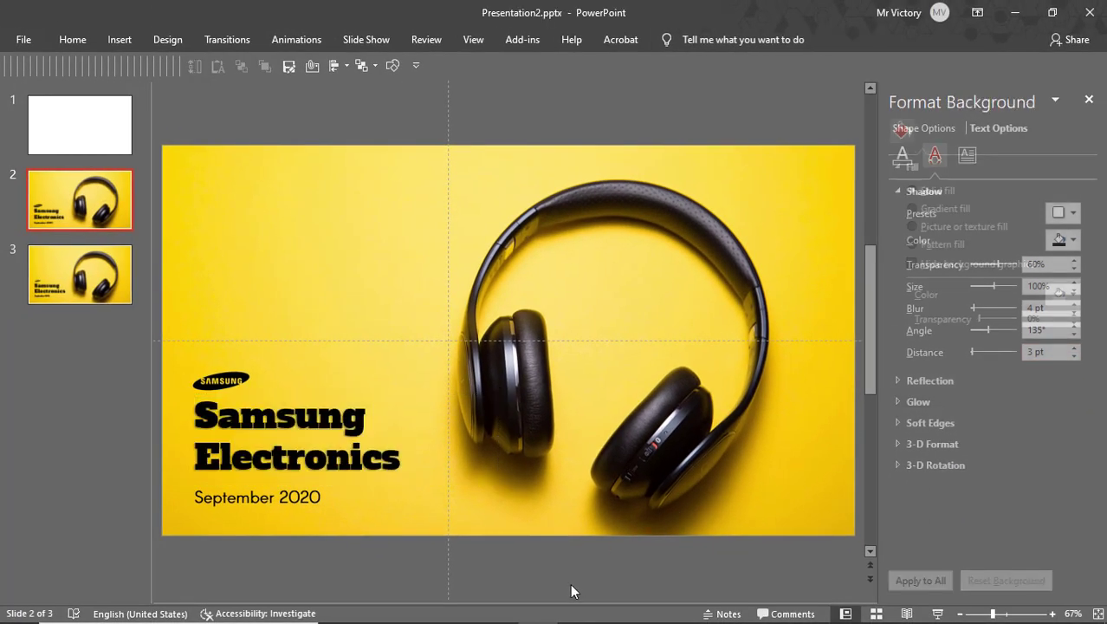